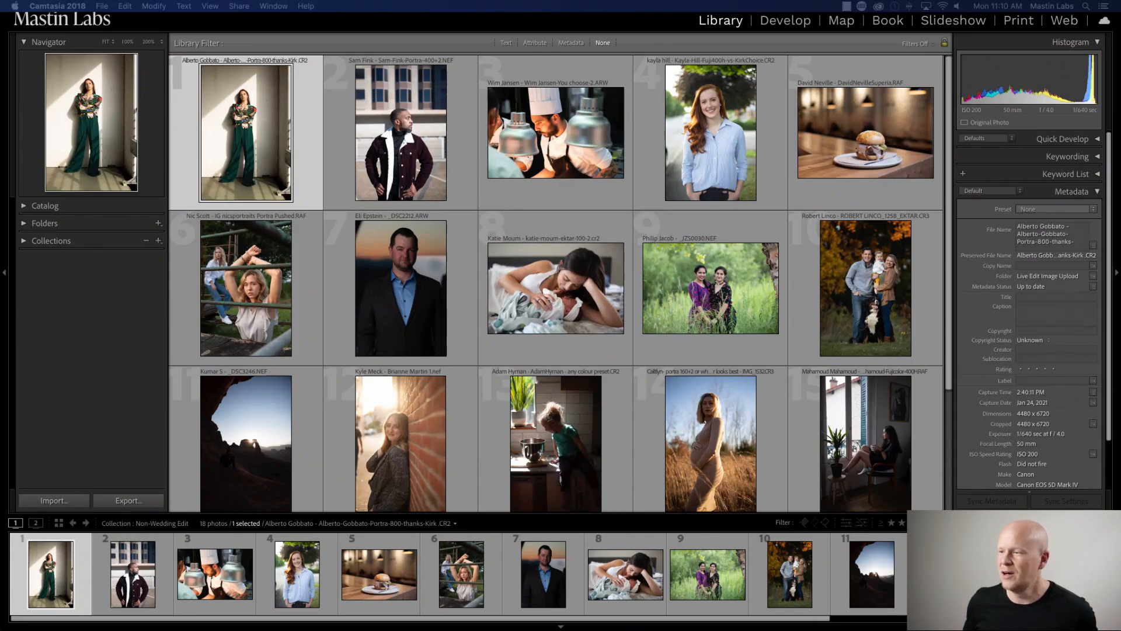
# - Open the first photo, the woman in green trousers, for editing in the Develop module
pyautogui.doubleClick(258, 148)
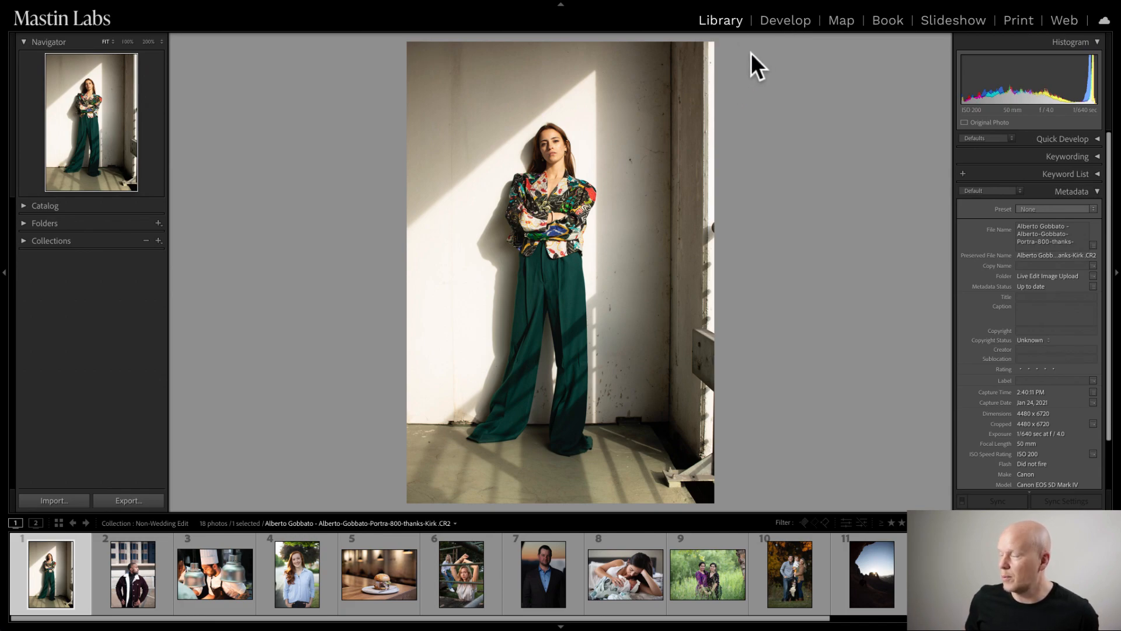
pyautogui.click(786, 24)
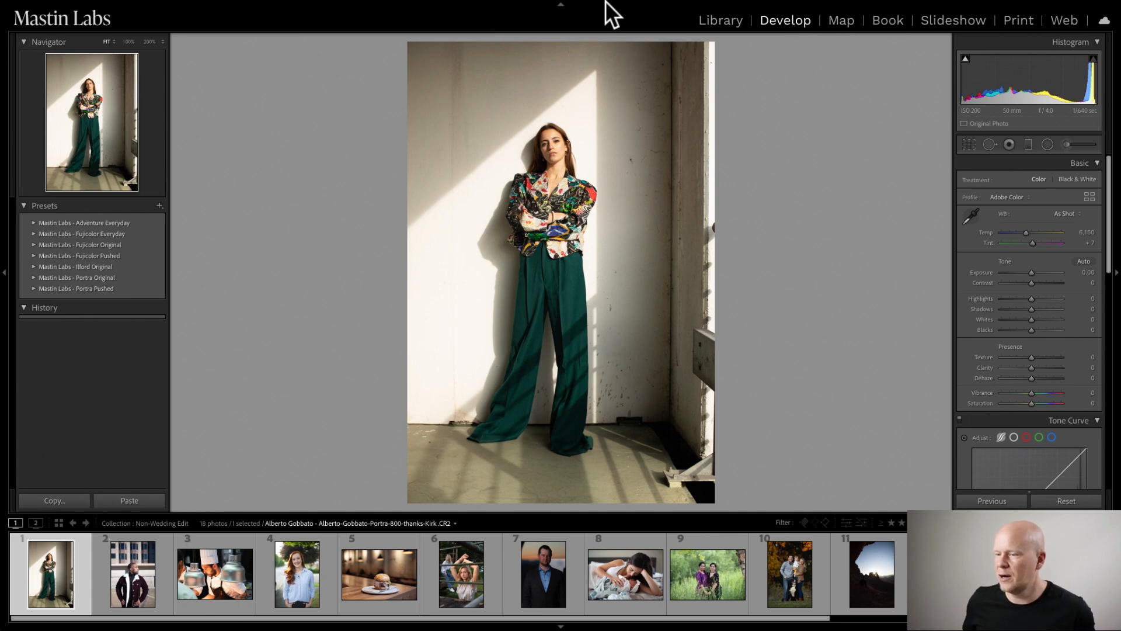
pyautogui.moveTo(606, 1)
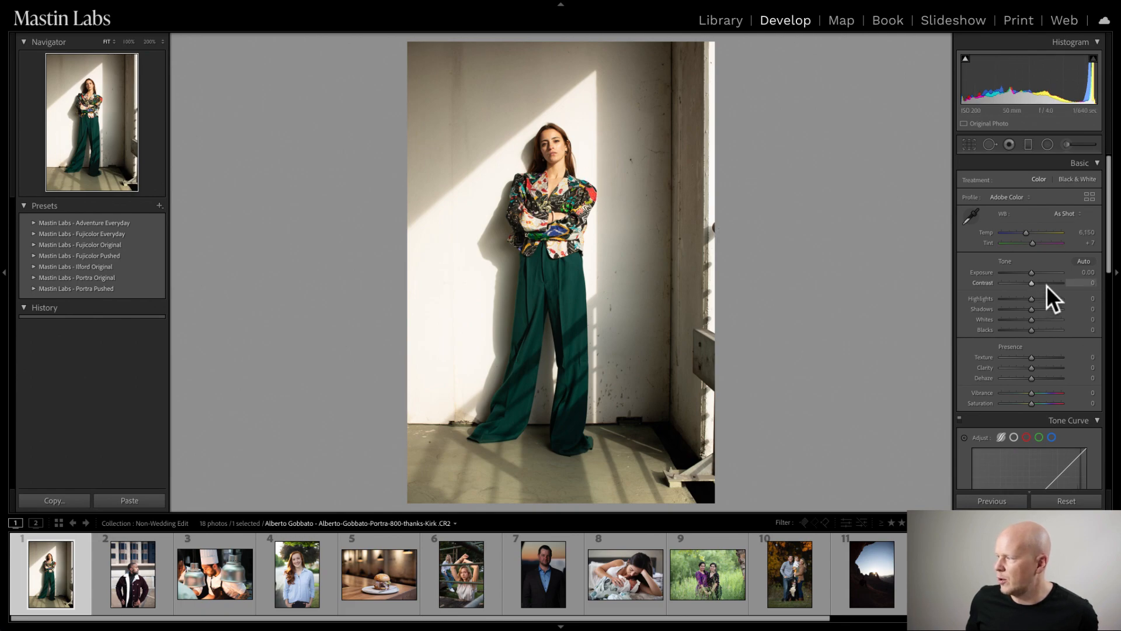
pyautogui.moveTo(1047, 282); pyautogui.dragTo(1049, 282)
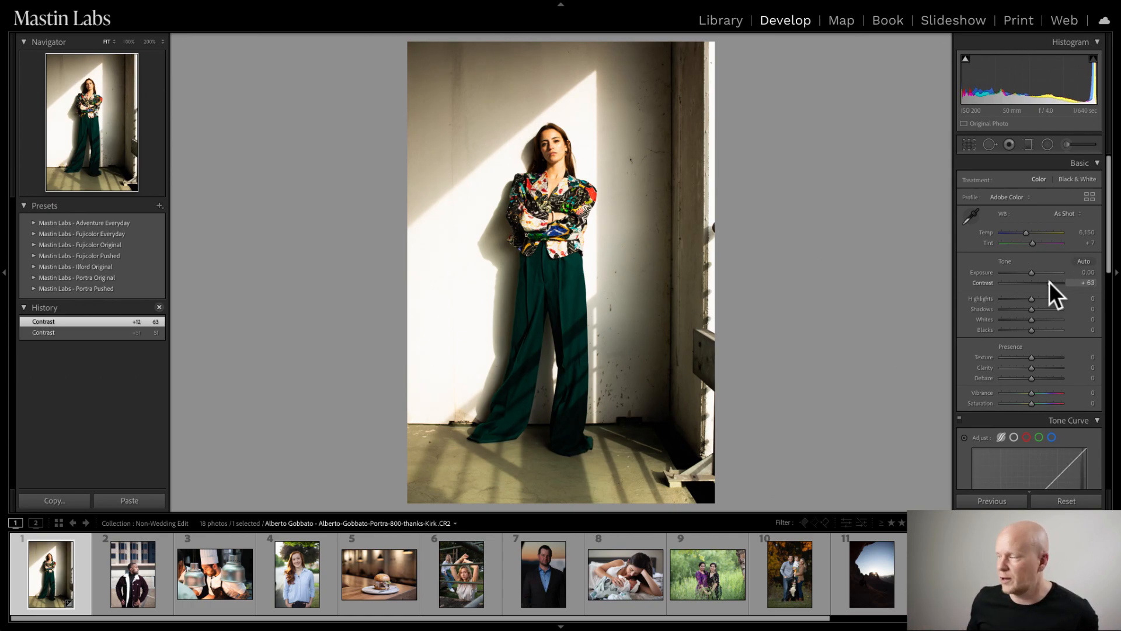
pyautogui.hotkey('ctrl', 'z')
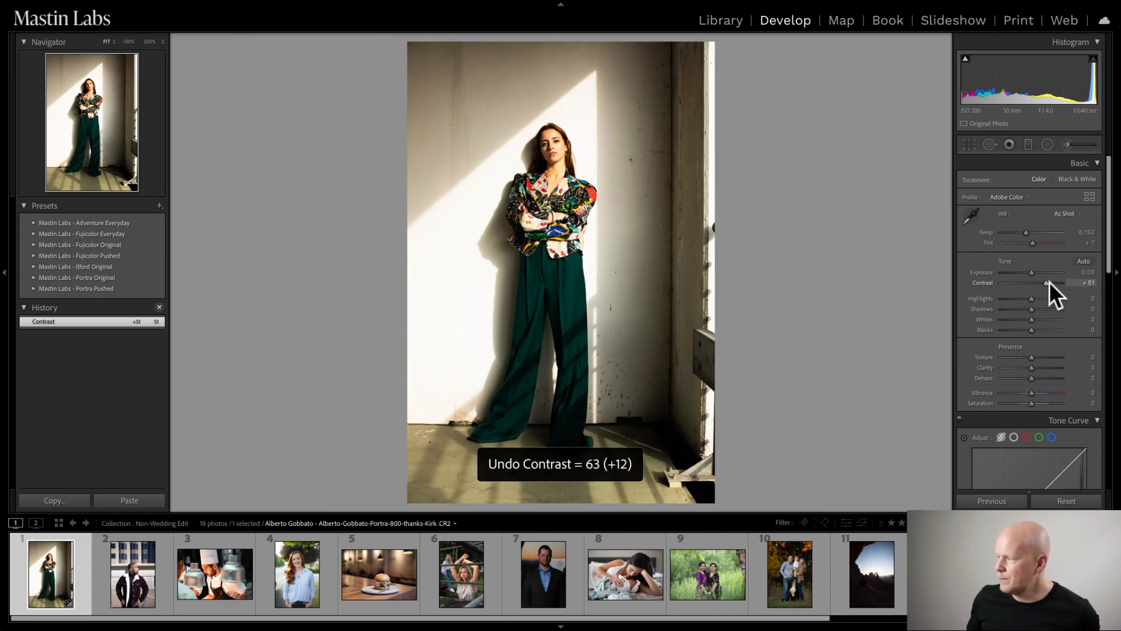
pyautogui.hotkey('ctrl', 'z')
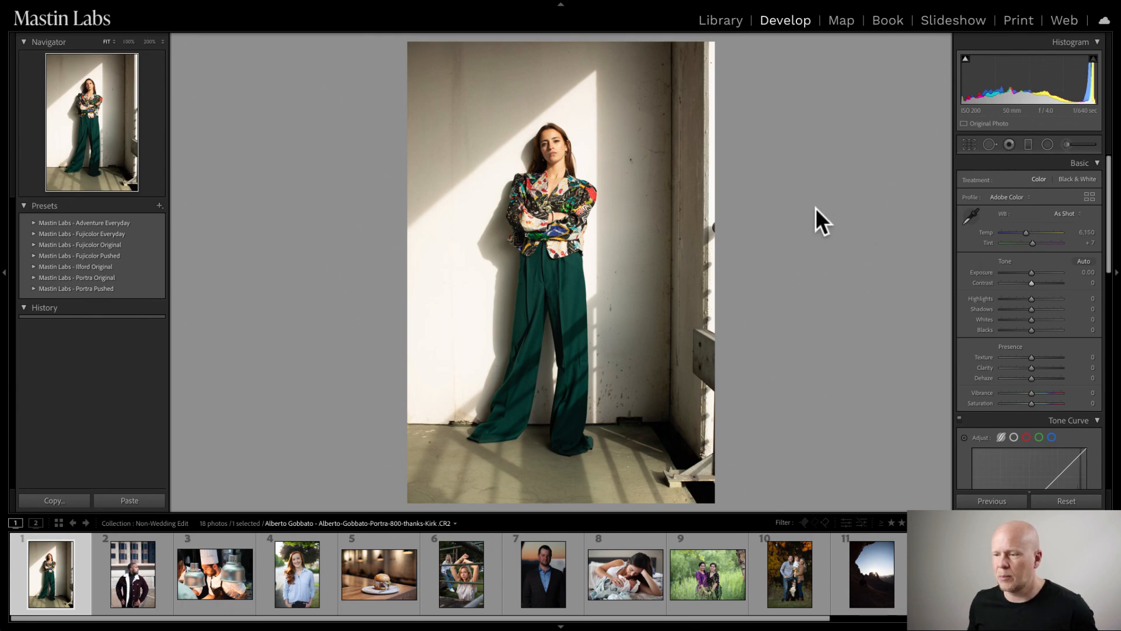
# - Apply the 1c. Portra 800 preset from Mastin Labs - Portra Original and set the exposure to -0.15
pyautogui.click(33, 278)
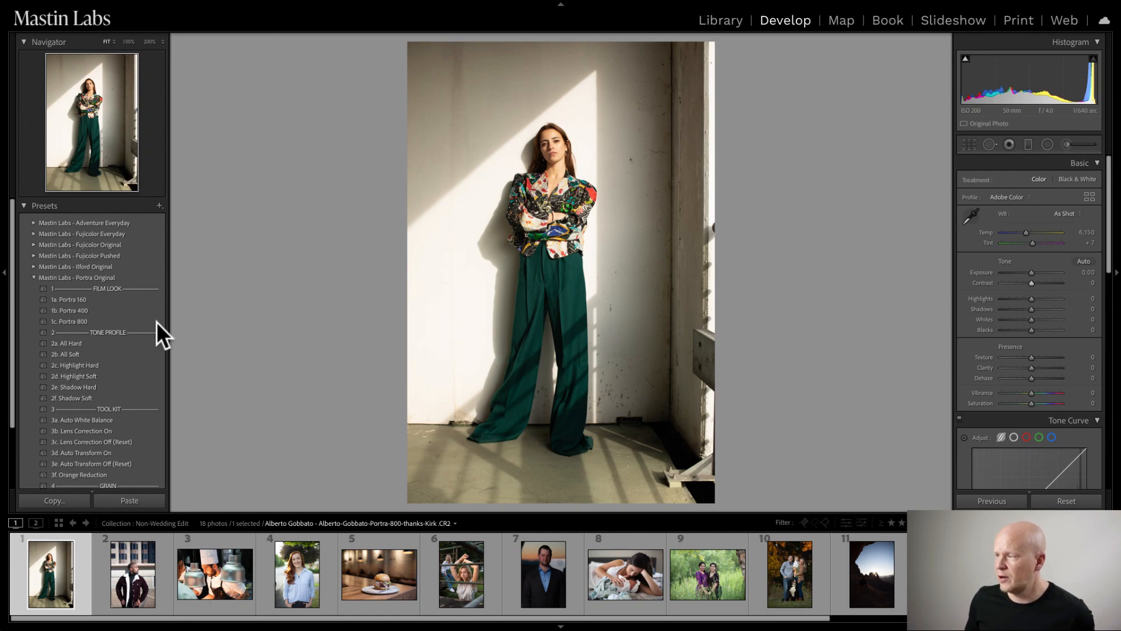
pyautogui.click(134, 322)
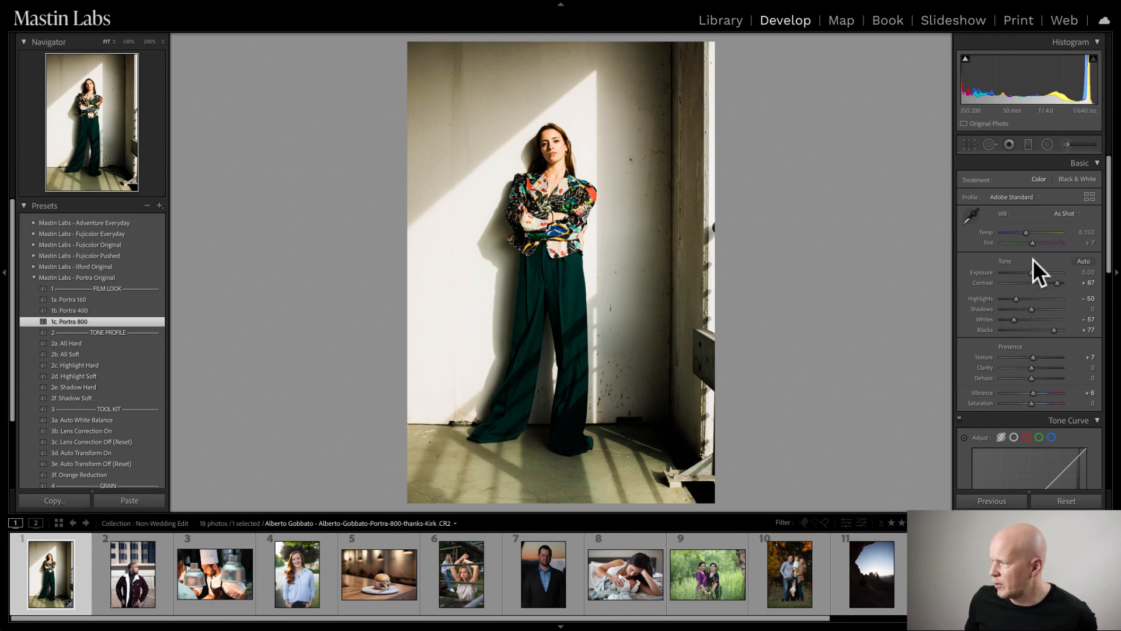
pyautogui.moveTo(1032, 271); pyautogui.dragTo(1032, 272)
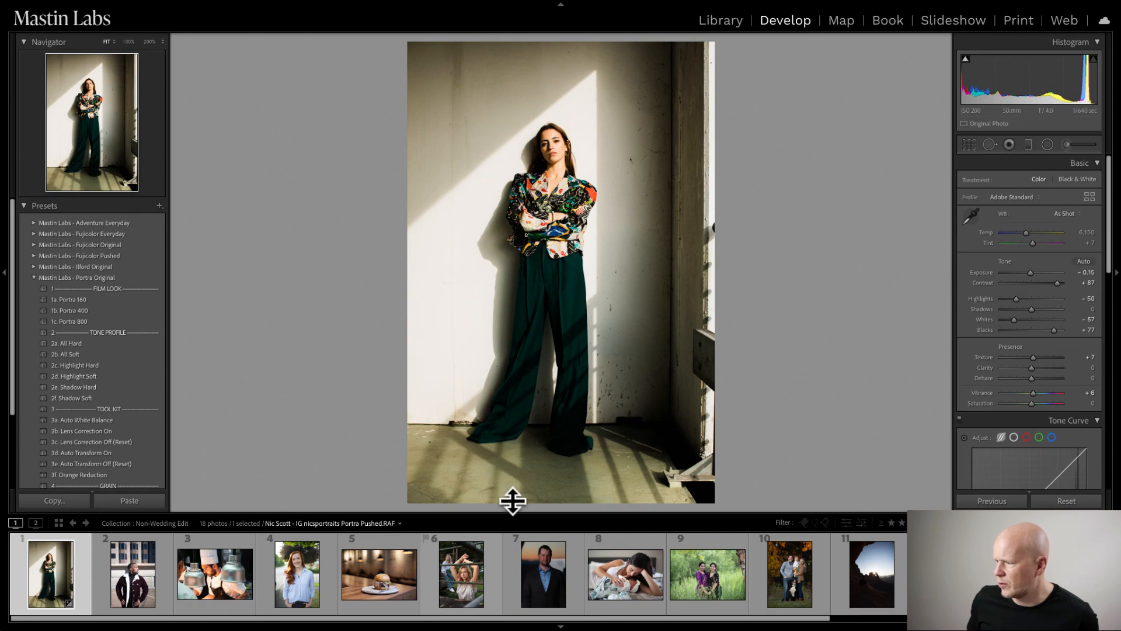
# - Inspect the floor and wall tones up close, set the tint to +11, and compare the result with the original side by side
pyautogui.moveTo(520, 480); pyautogui.dragTo(444, 300)
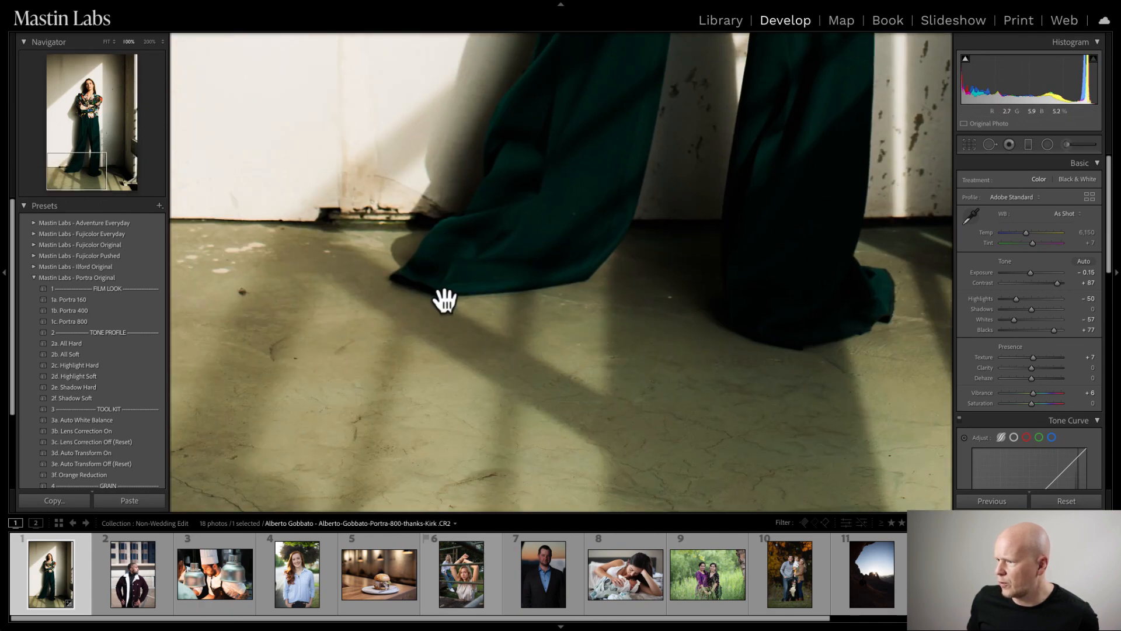
pyautogui.moveTo(462, 173); pyautogui.dragTo(466, 248)
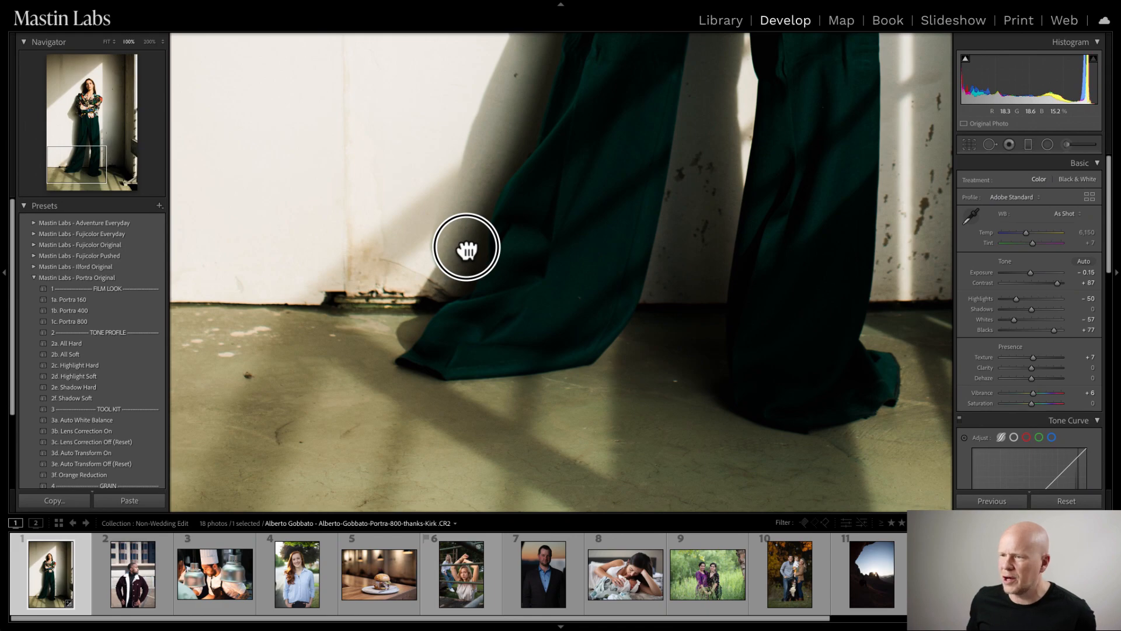
pyautogui.moveTo(438, 173); pyautogui.dragTo(514, 158)
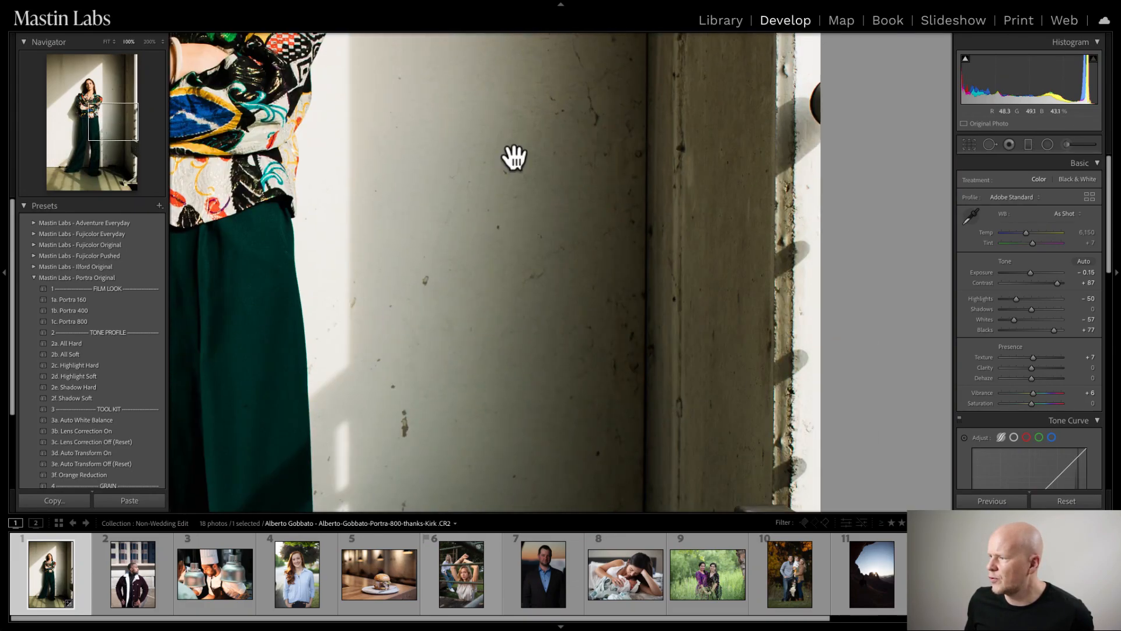
pyautogui.moveTo(438, 110); pyautogui.dragTo(575, 201)
pyautogui.moveTo(528, 151); pyautogui.dragTo(359, 178)
pyautogui.click(360, 178)
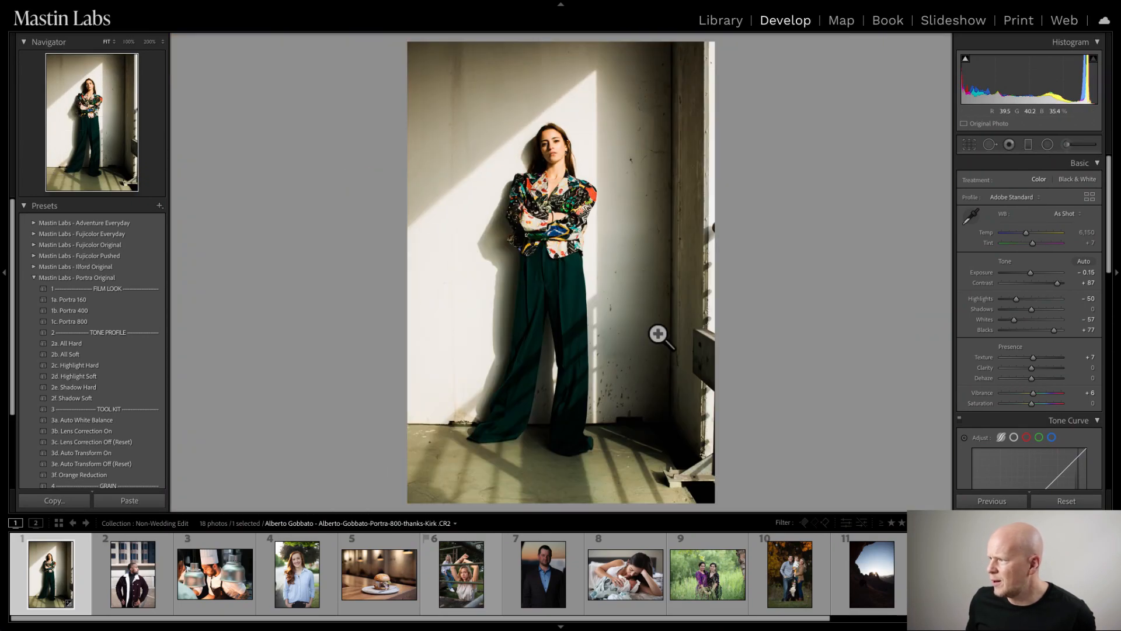
pyautogui.click(1033, 243)
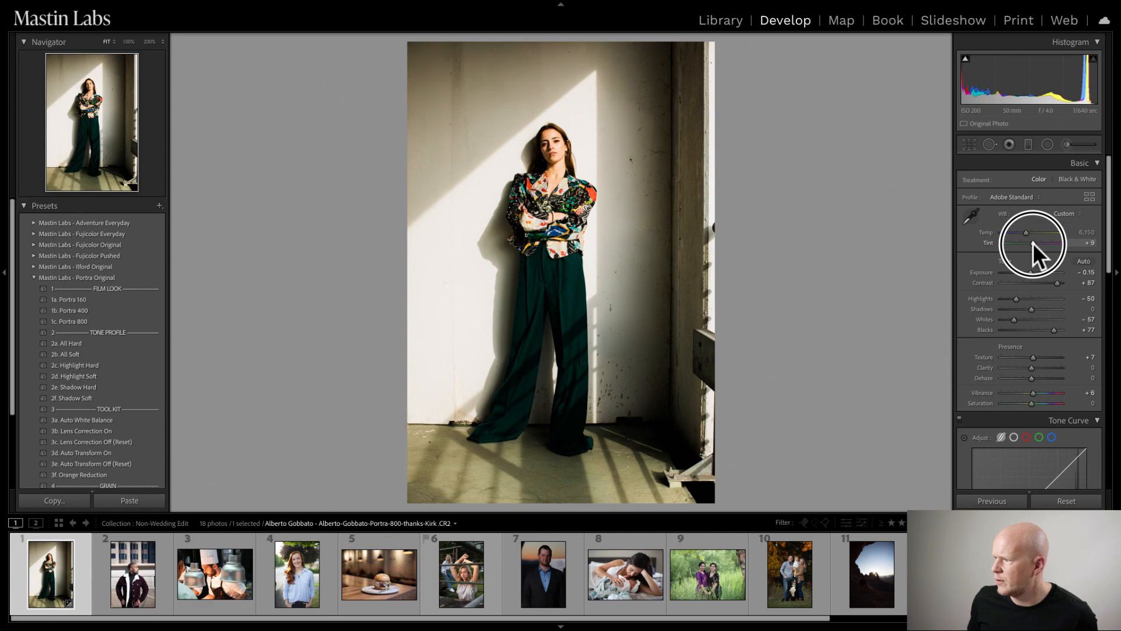
pyautogui.press('Up')
pyautogui.press('Up')
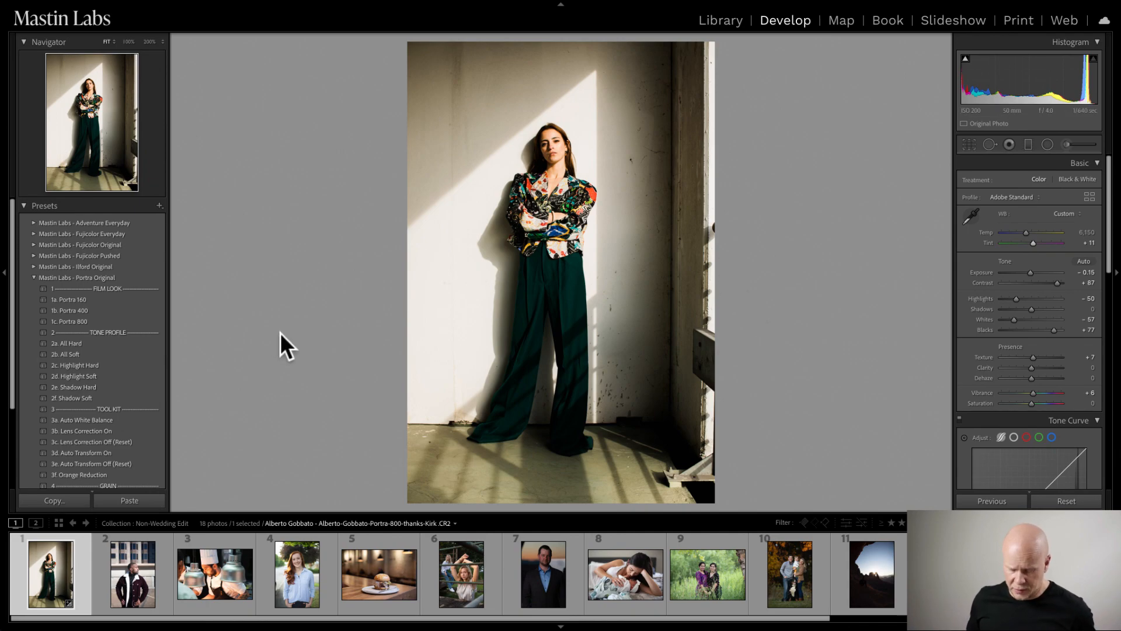
pyautogui.press('y')
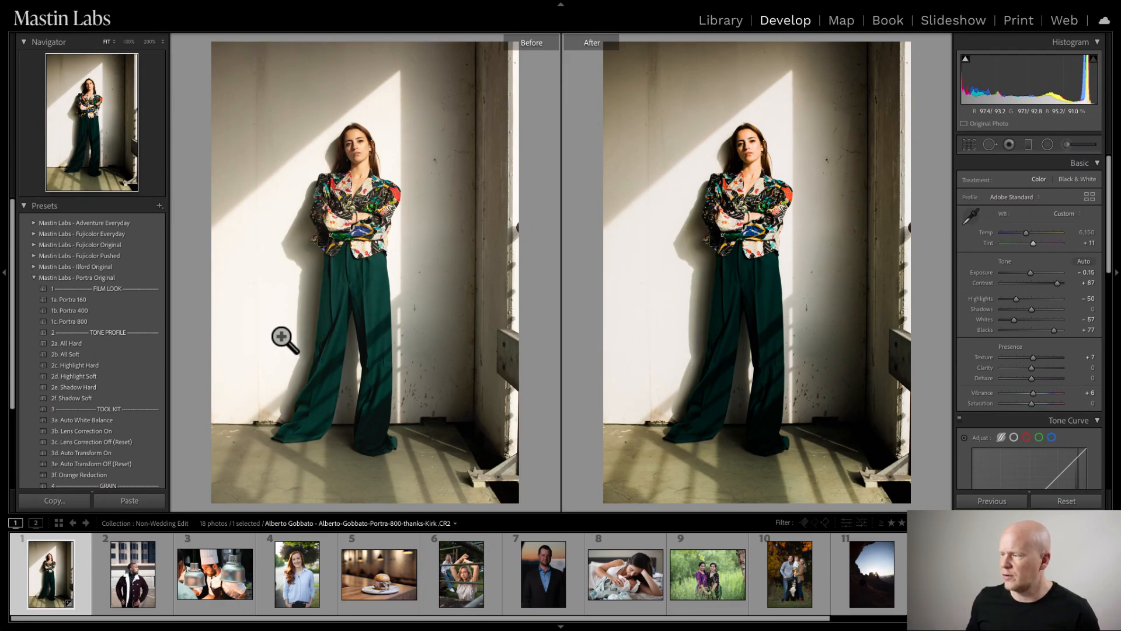
pyautogui.press('y')
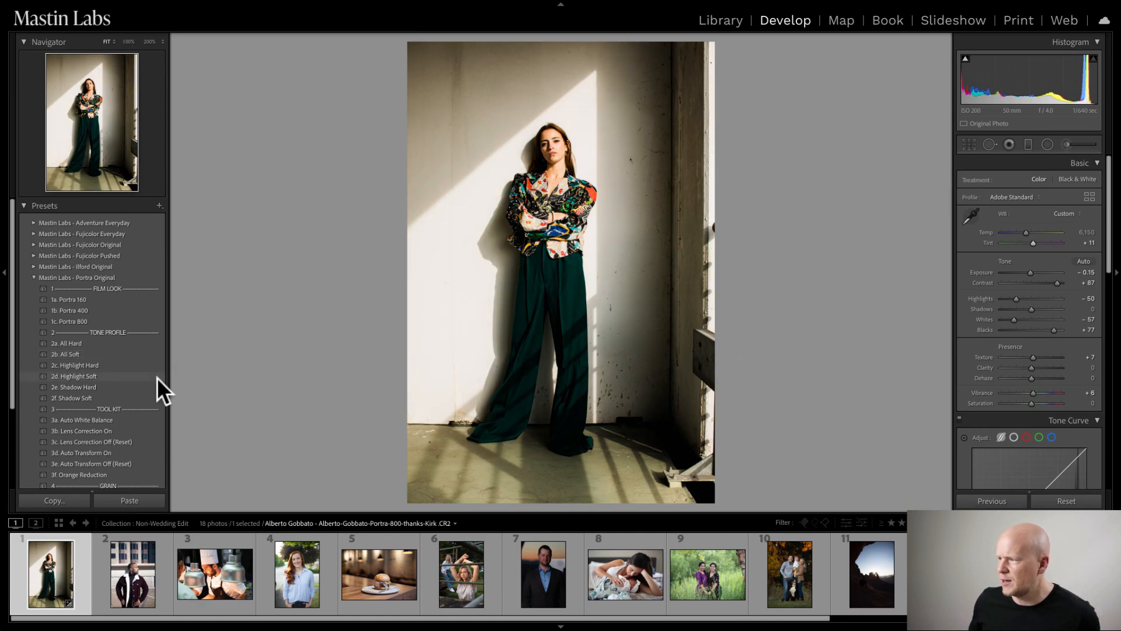
# - Apply the 2d. Highlight Soft and 3d. Auto Transform On presets, comparing before and after each one
pyautogui.click(138, 376)
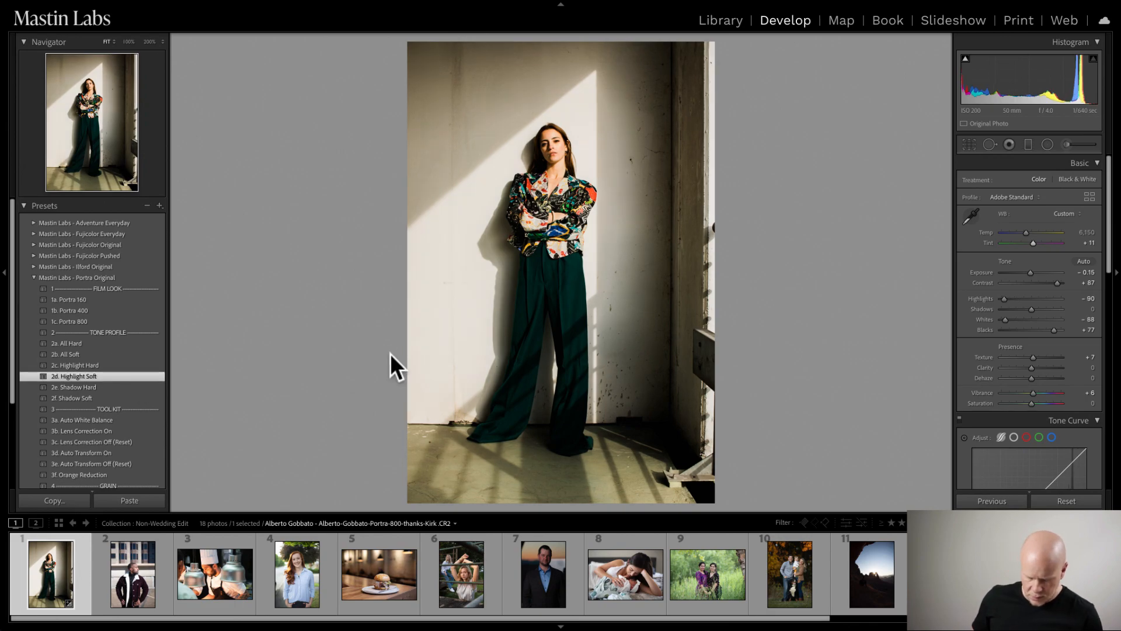
pyautogui.press('y')
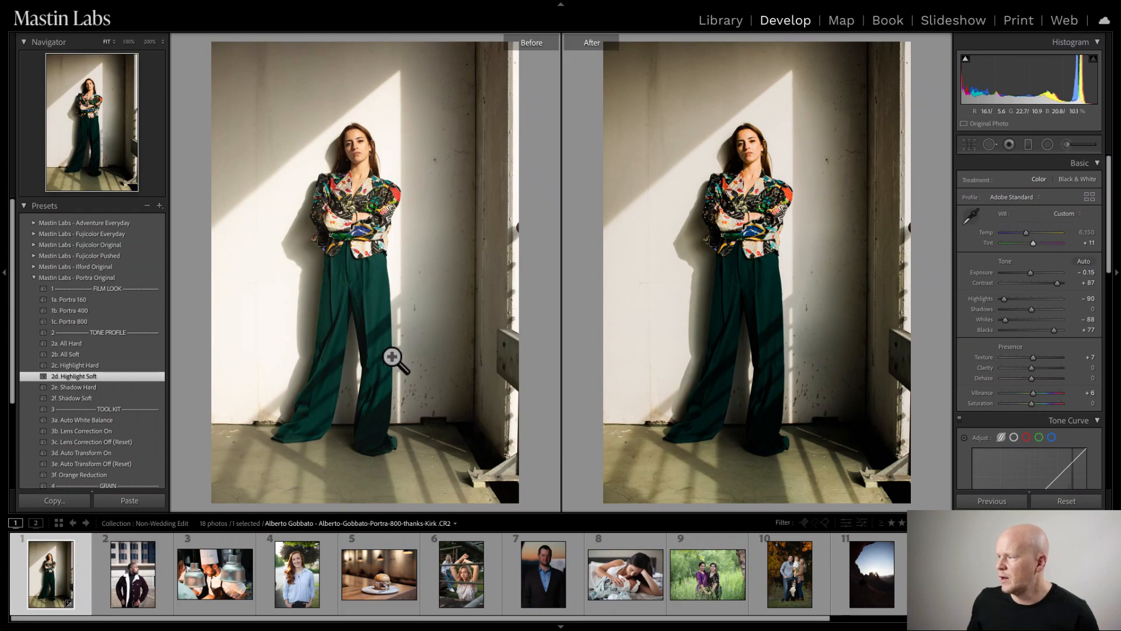
pyautogui.press('y')
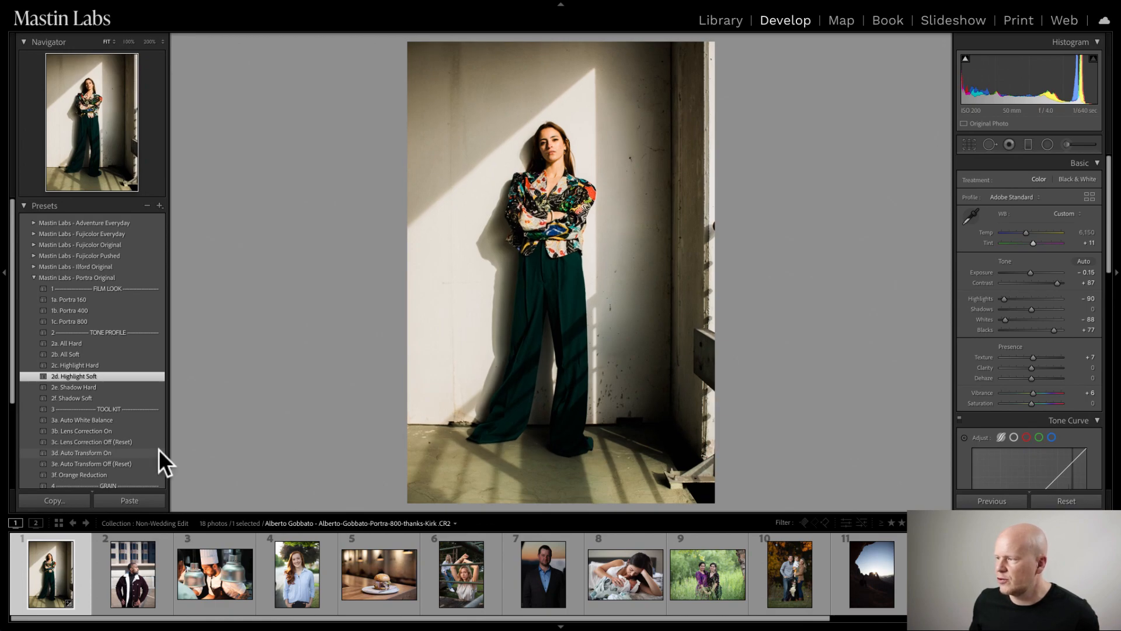
pyautogui.click(149, 452)
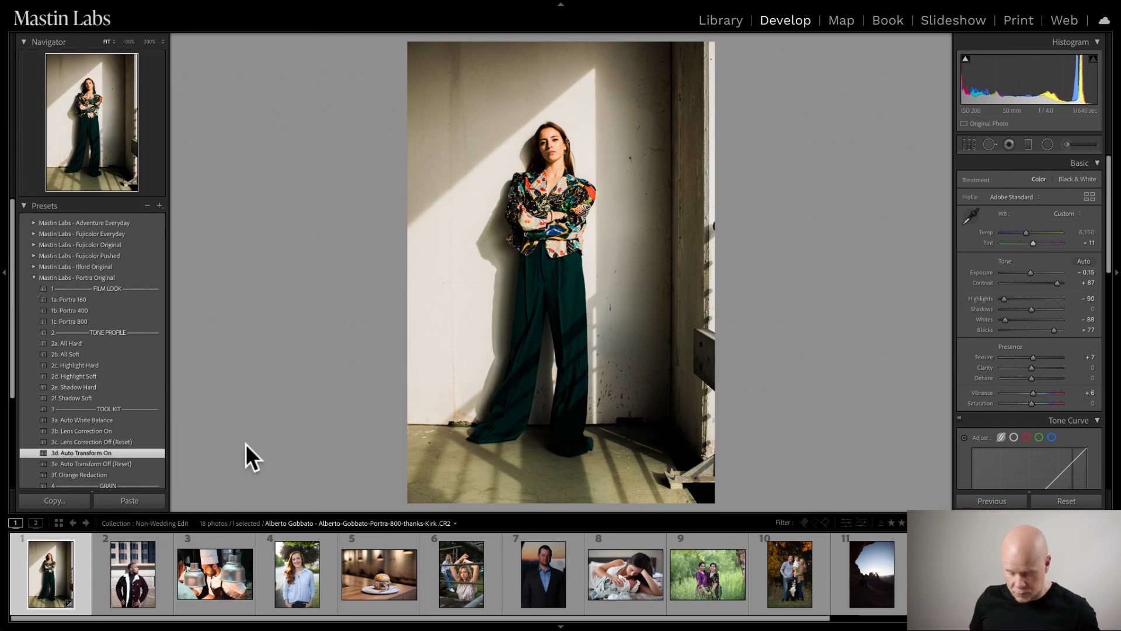
pyautogui.press('y')
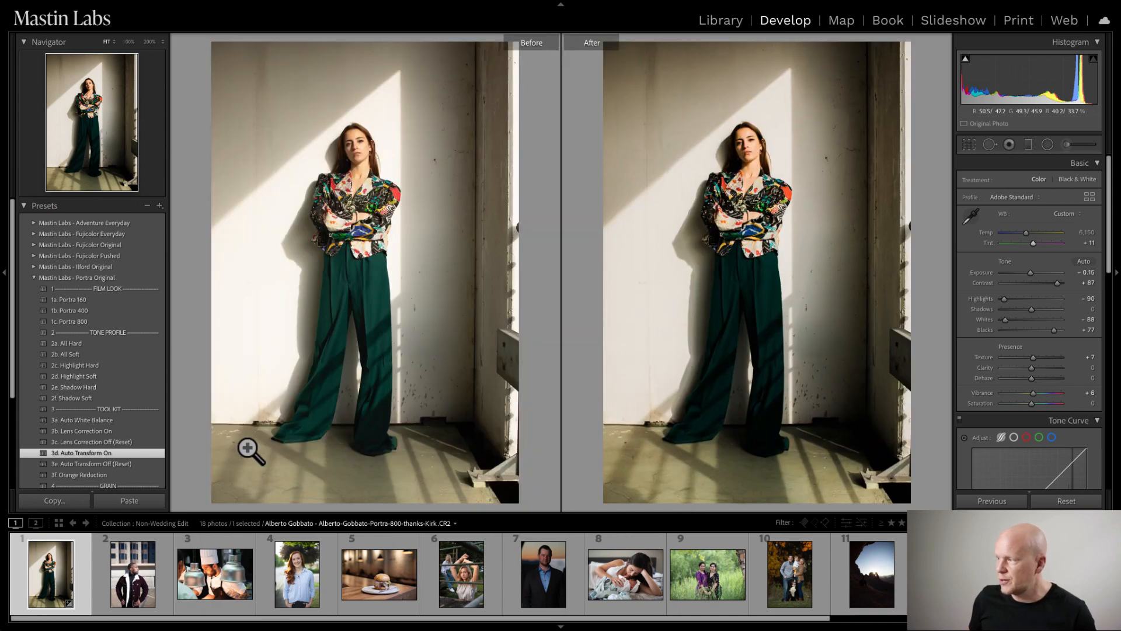
pyautogui.press('y')
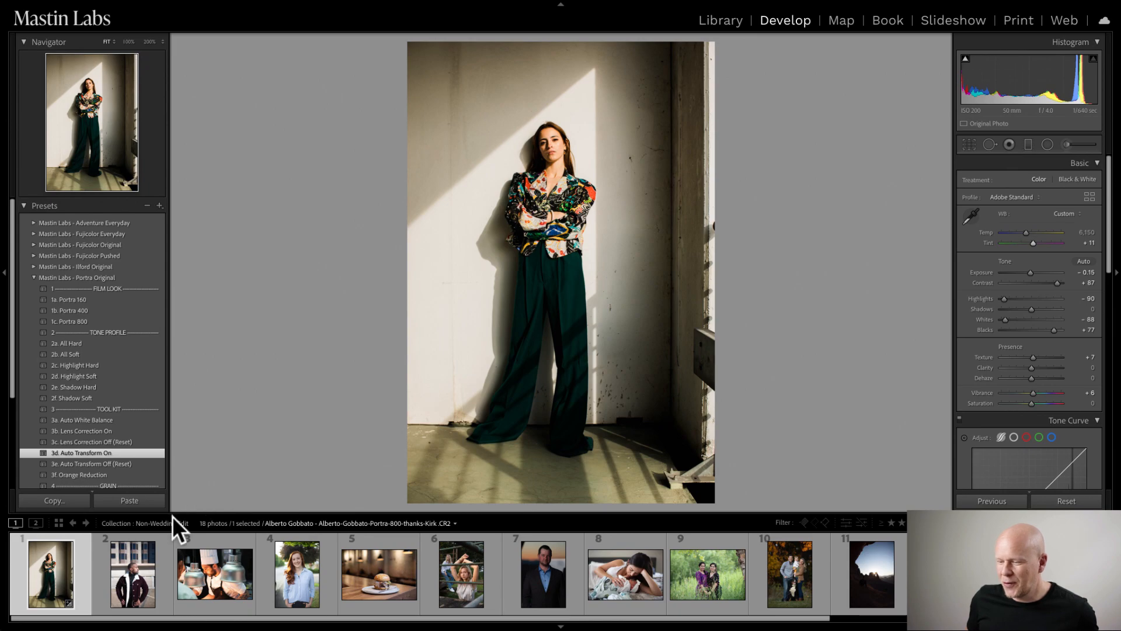
# - Open the second photo, the man in the jacket, and apply the 1d. Portra 400 +2 preset from Mastin Labs - Portra Pushed
pyautogui.click(137, 573)
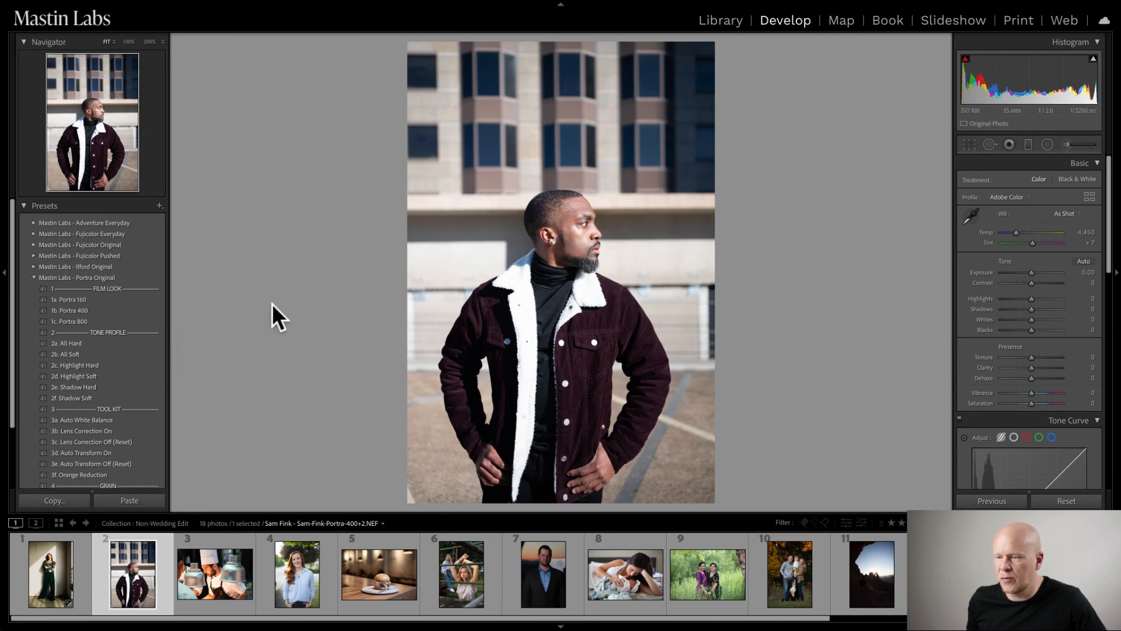
pyautogui.click(34, 277)
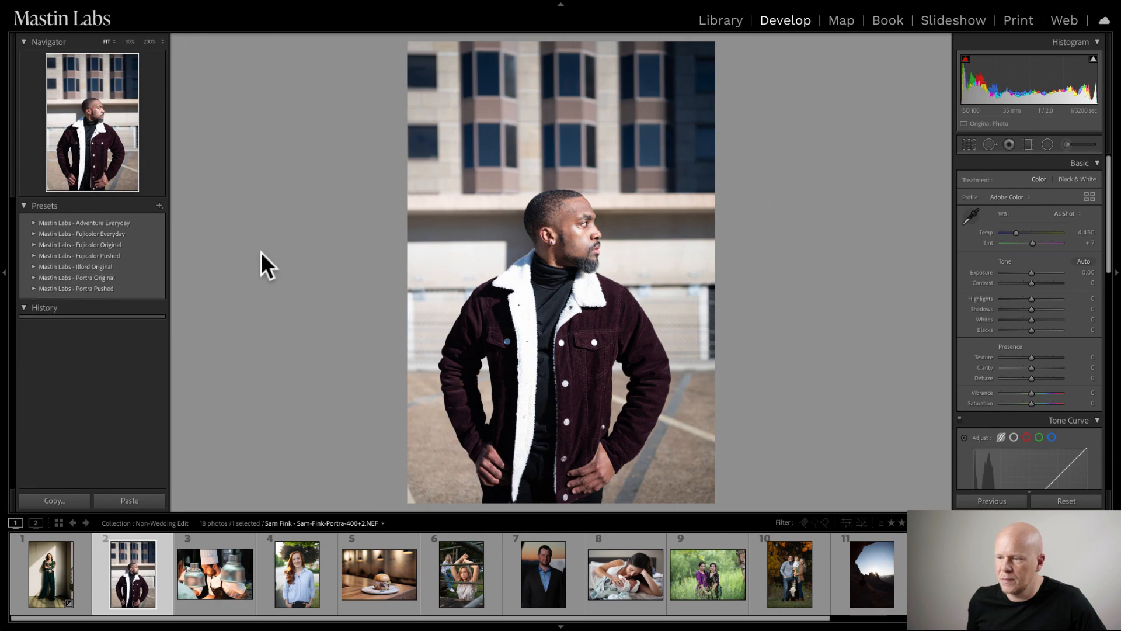
pyautogui.click(34, 288)
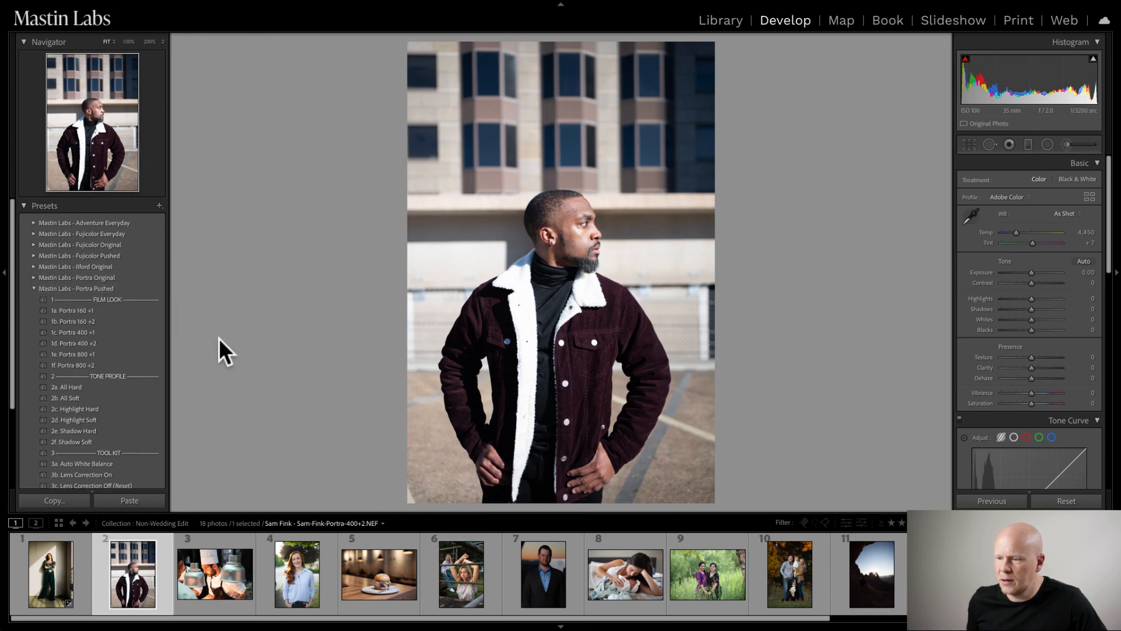
pyautogui.click(151, 343)
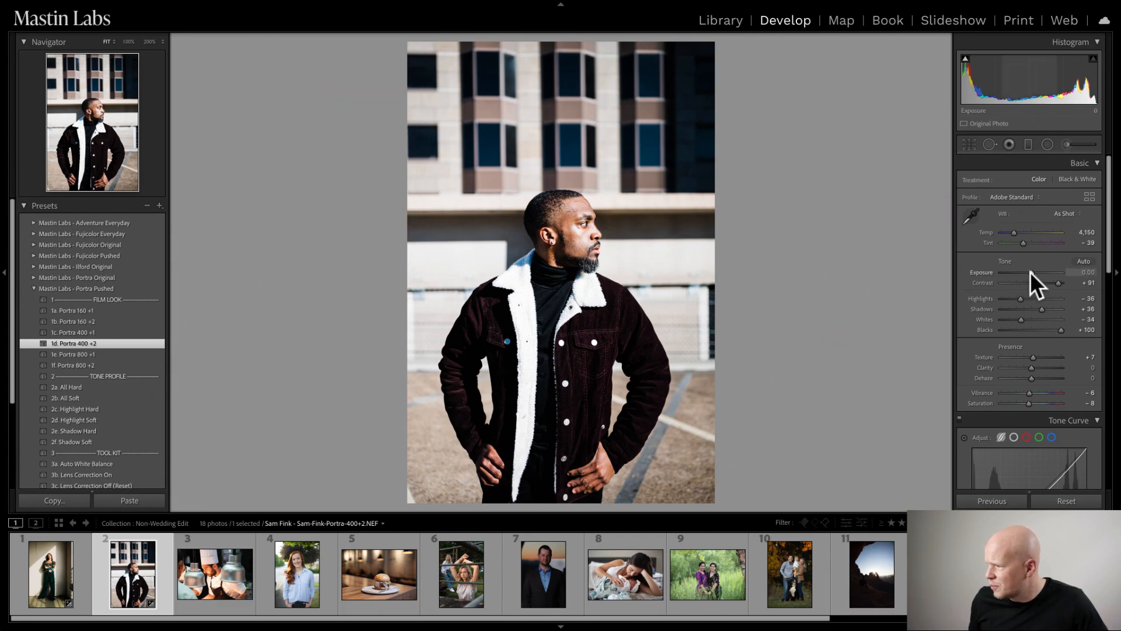
# - Check the man's face up close and set the exposure to -0.10
pyautogui.click(584, 235)
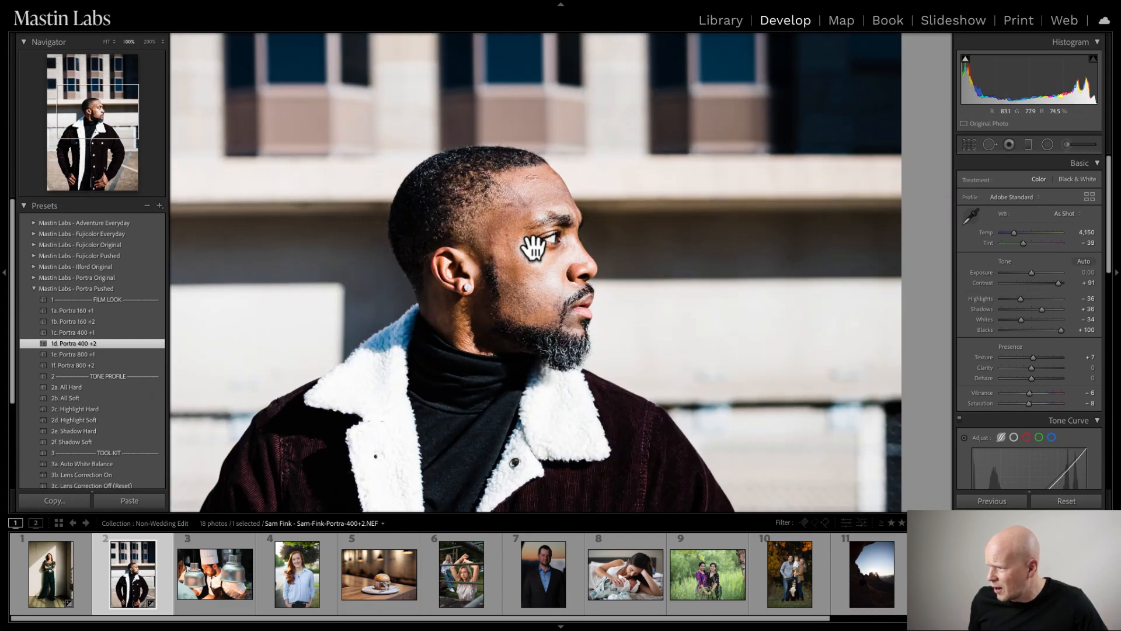
pyautogui.click(564, 270)
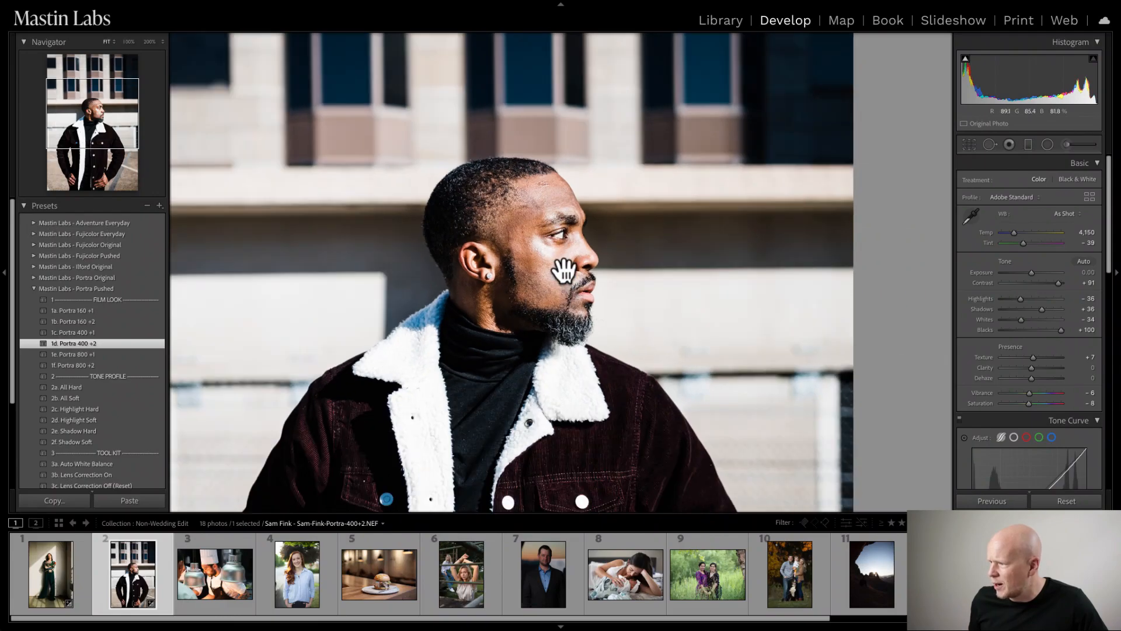
pyautogui.moveTo(1033, 272); pyautogui.dragTo(1032, 272)
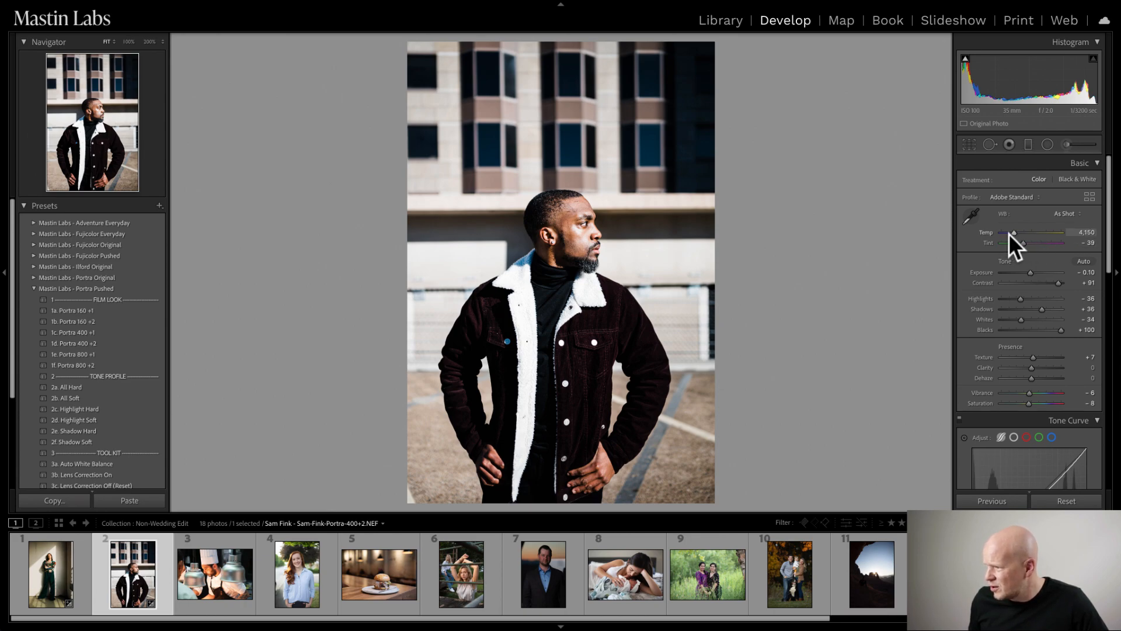
# - Warm the white balance to a temperature of 4,307 and compare the edit with the original side by side
pyautogui.moveTo(1013, 232); pyautogui.dragTo(1014, 233)
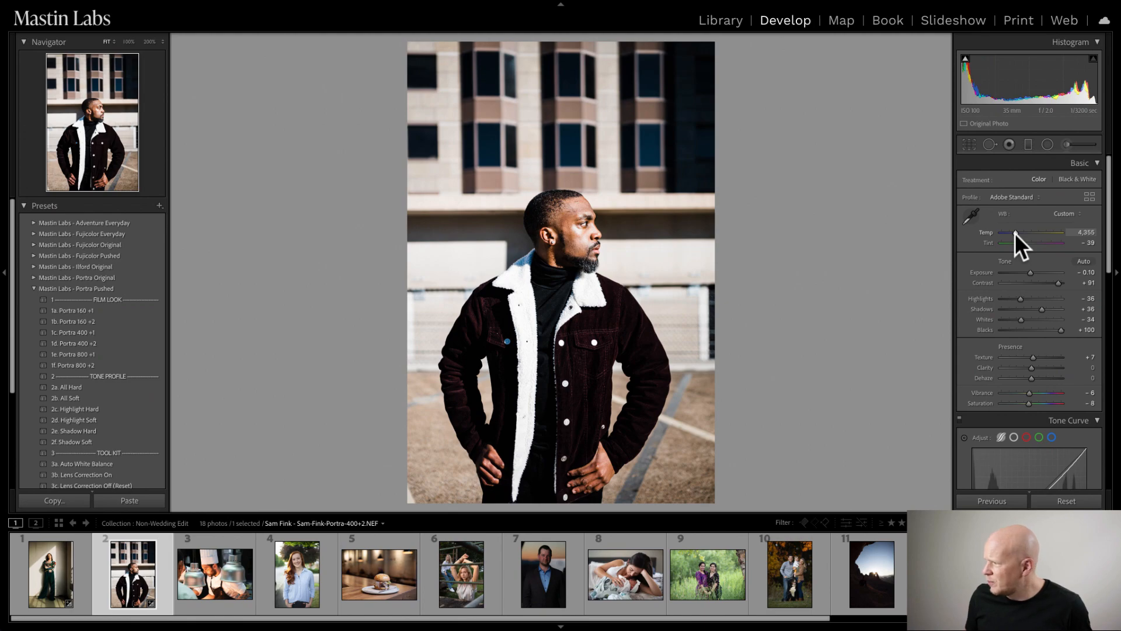
pyautogui.hotkey('ctrl', 'z')
pyautogui.moveTo(1015, 233); pyautogui.dragTo(1016, 233)
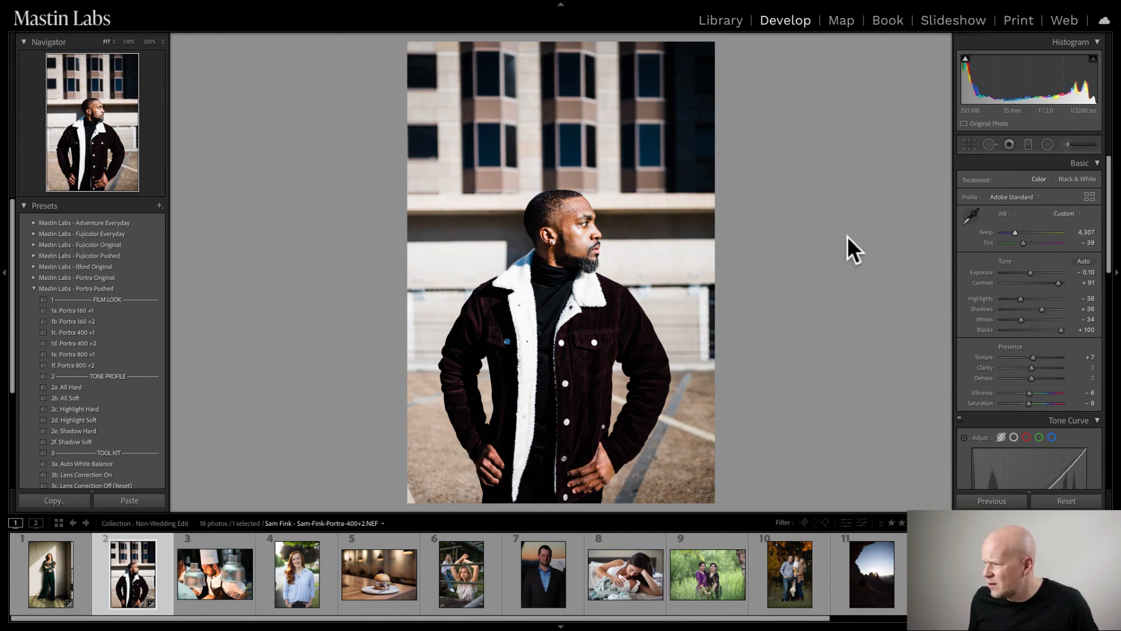
pyautogui.press('y')
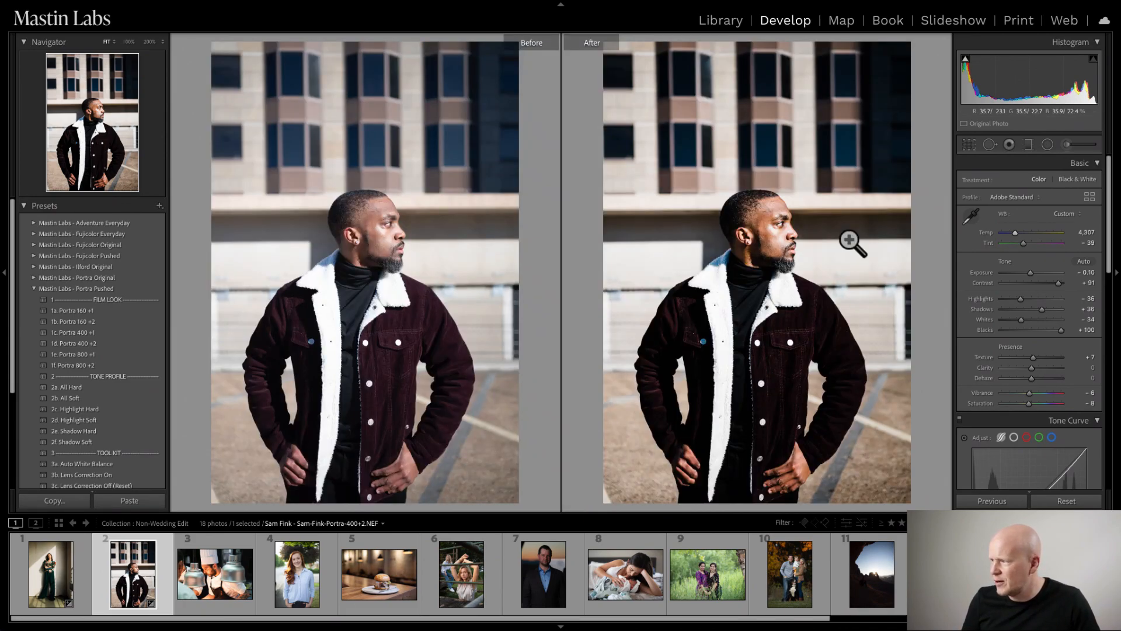
pyautogui.press('y')
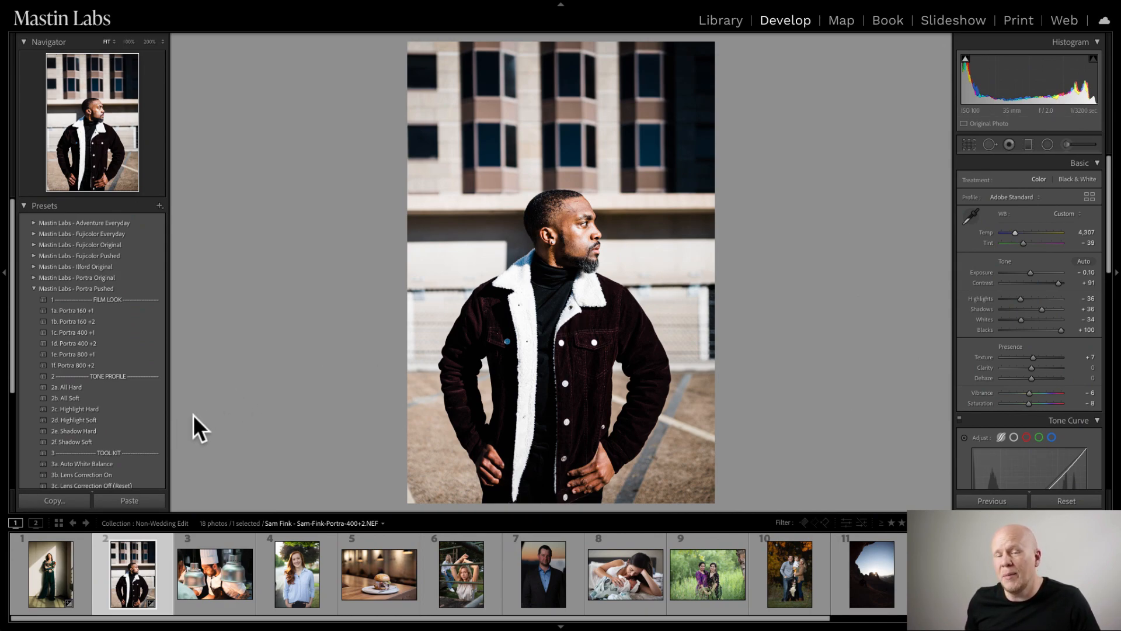
# - Apply the 4a. 35mm Grain preset to the photo of the man in the jacket and check the grain up close
pyautogui.scroll(-3, 121, 409)
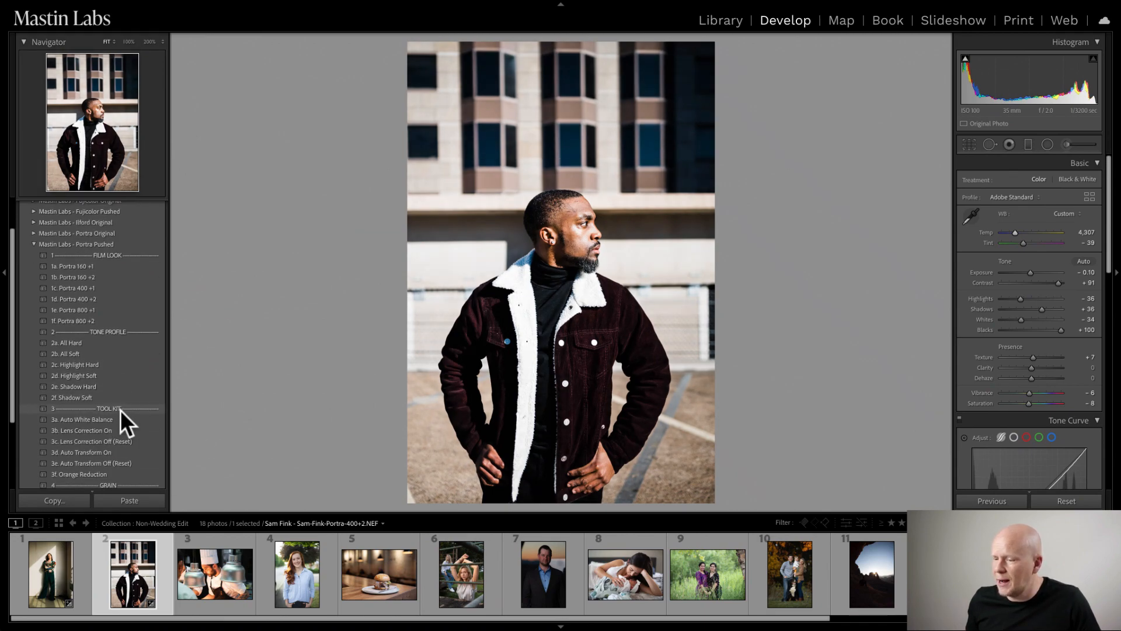
pyautogui.scroll(-4, 120, 409)
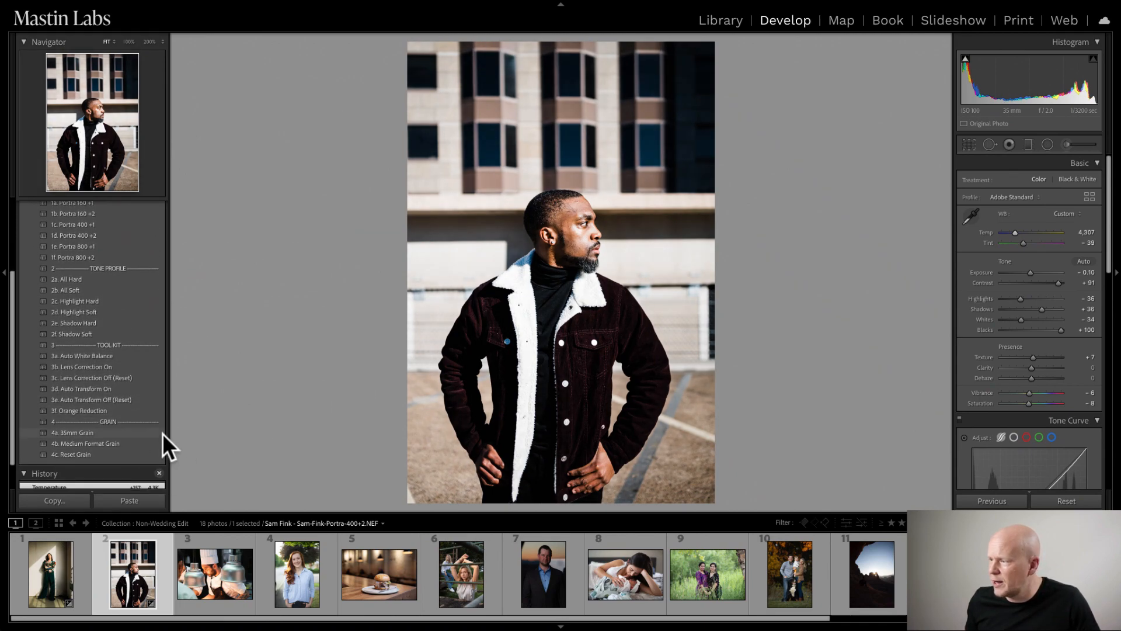
pyautogui.click(138, 435)
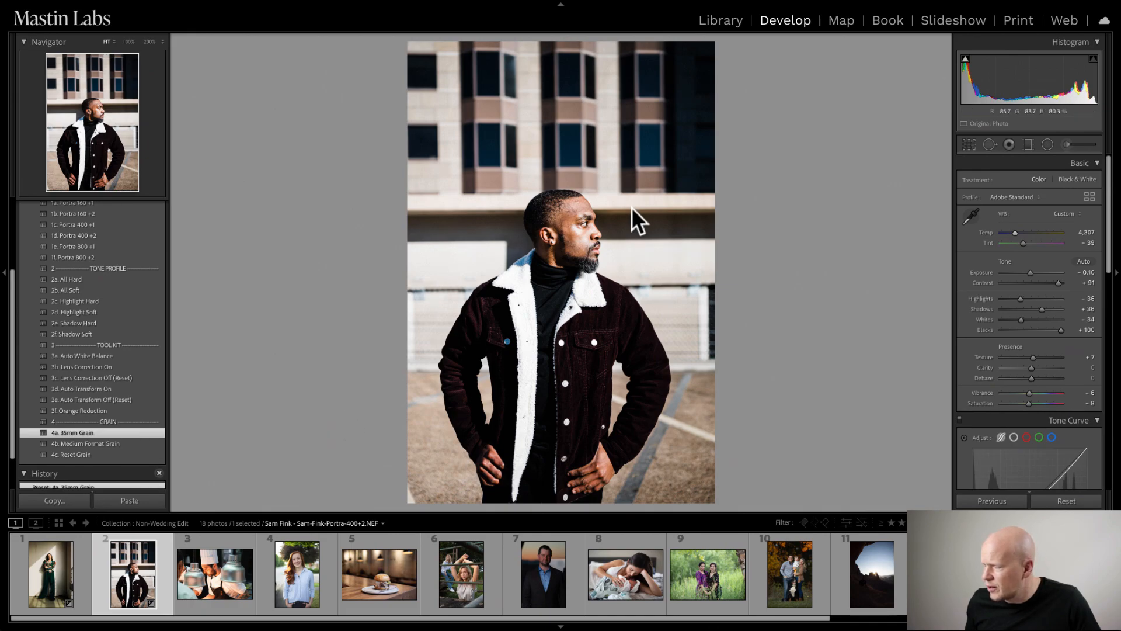
pyautogui.click(588, 254)
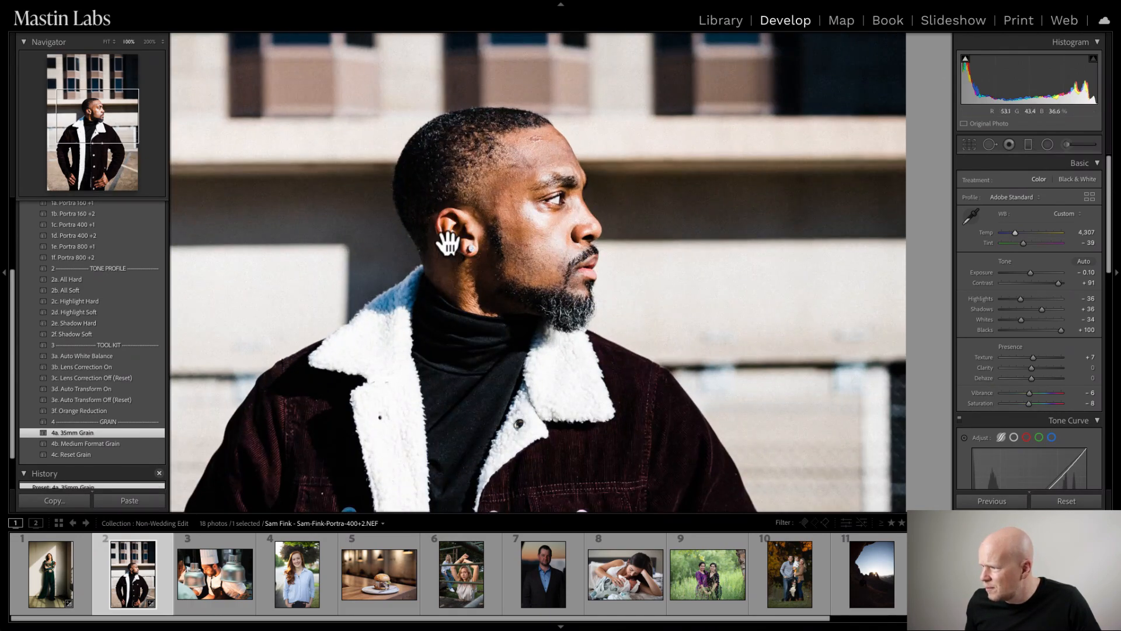
pyautogui.moveTo(452, 242); pyautogui.dragTo(512, 243)
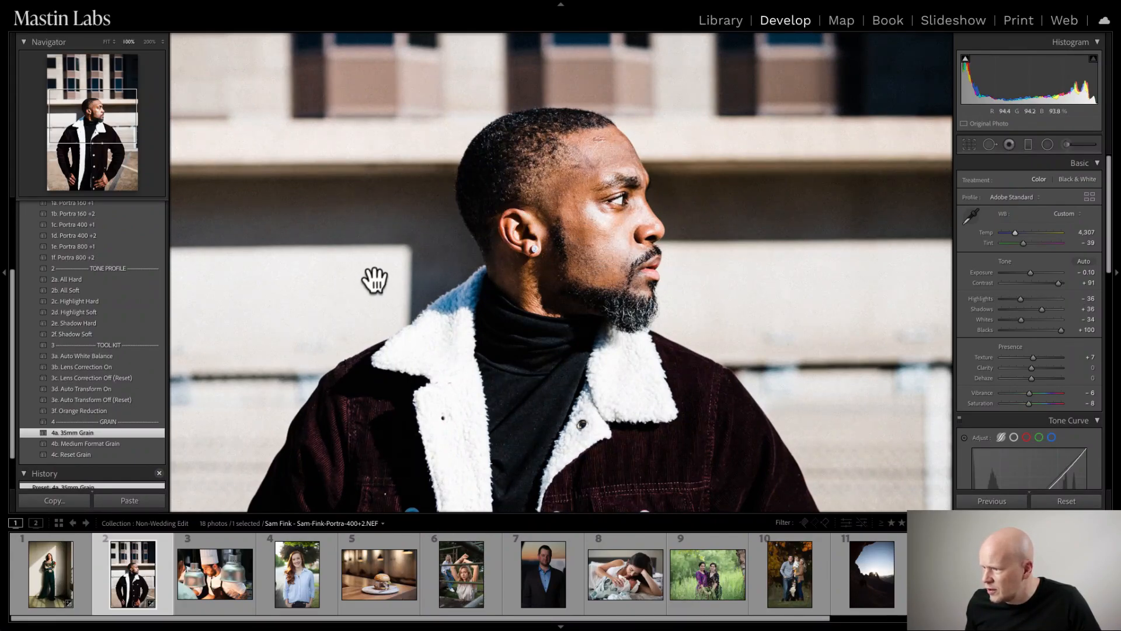
pyautogui.click(668, 222)
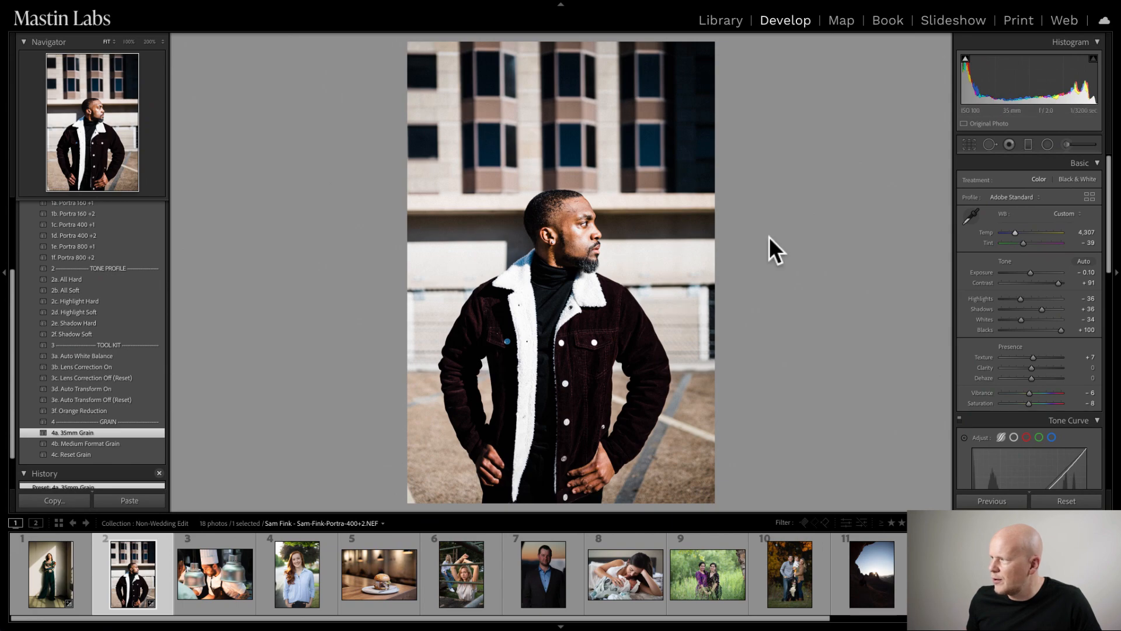
# - Crop the photo to a 4 x 3 aspect ratio, framing the man slightly tighter and higher, and apply the crop
pyautogui.click(969, 144)
pyautogui.click(1007, 183)
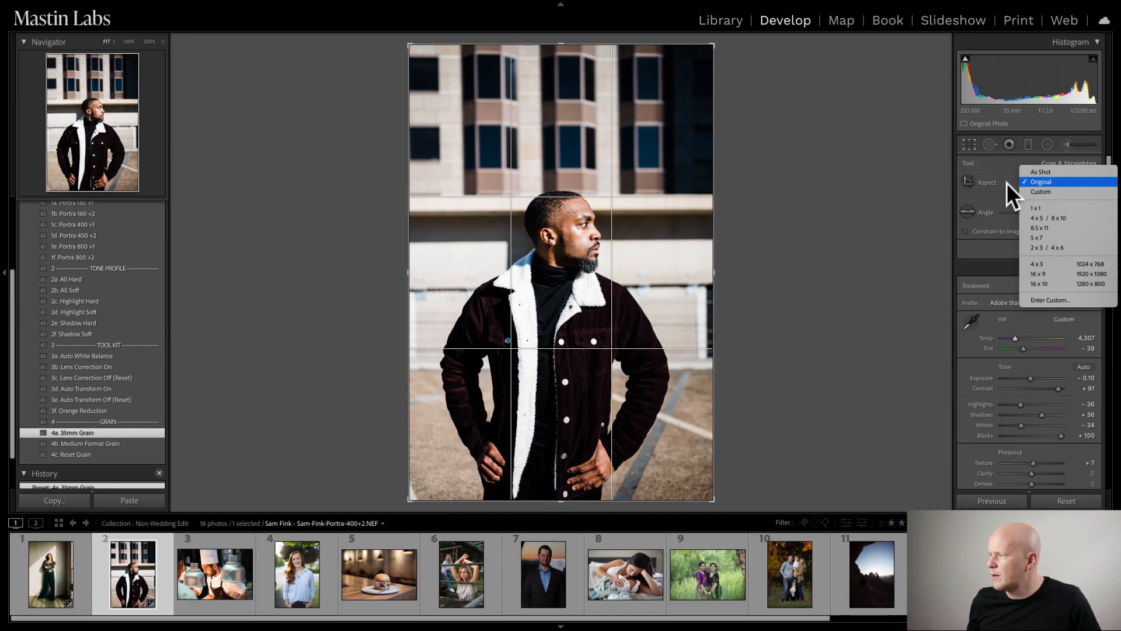
pyautogui.click(1035, 265)
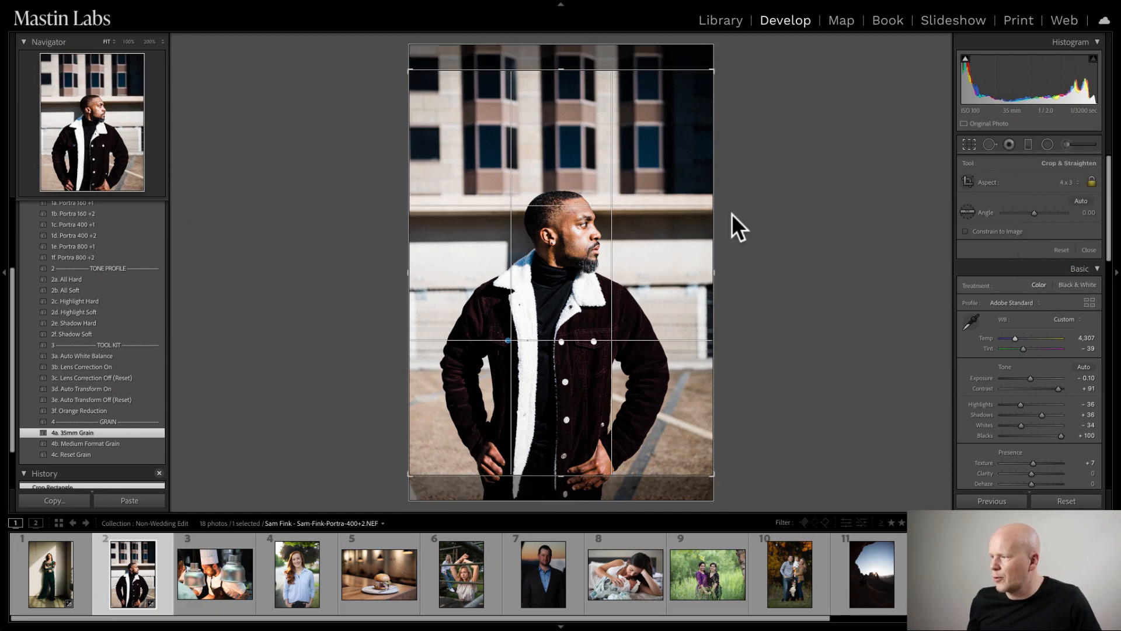
pyautogui.moveTo(546, 251); pyautogui.dragTo(563, 205)
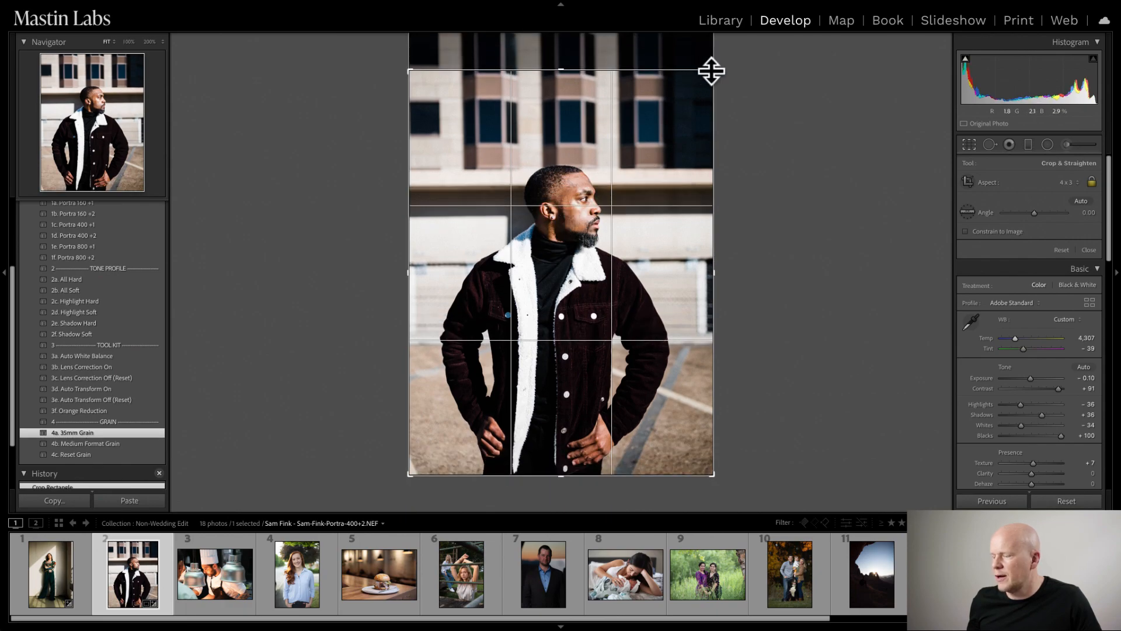
pyautogui.moveTo(710, 71); pyautogui.dragTo(708, 72)
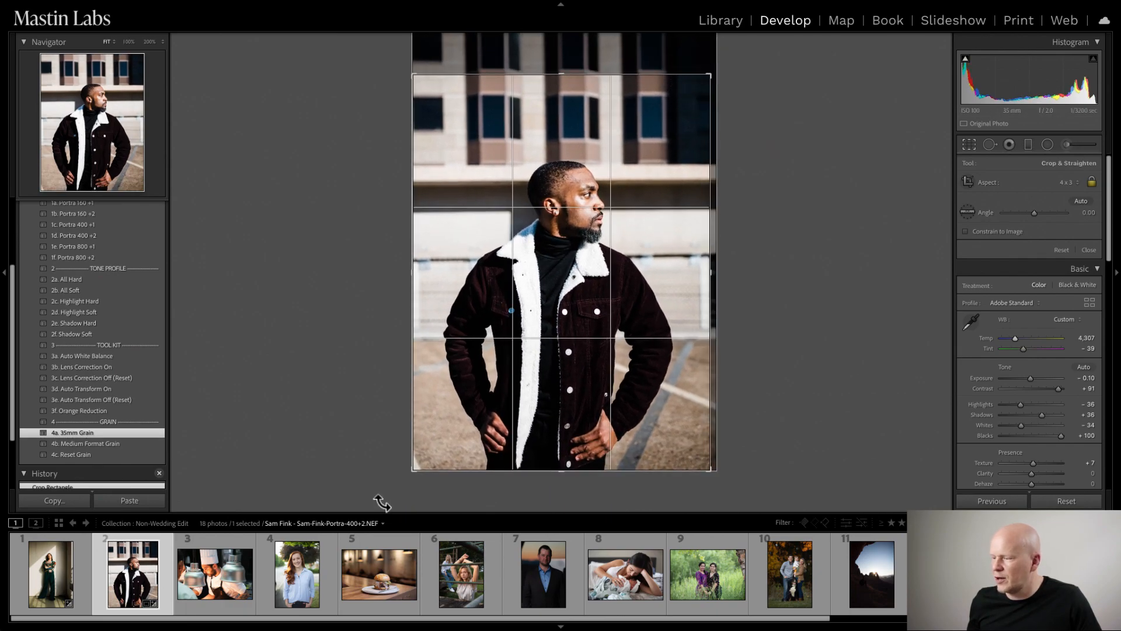
pyautogui.click(969, 144)
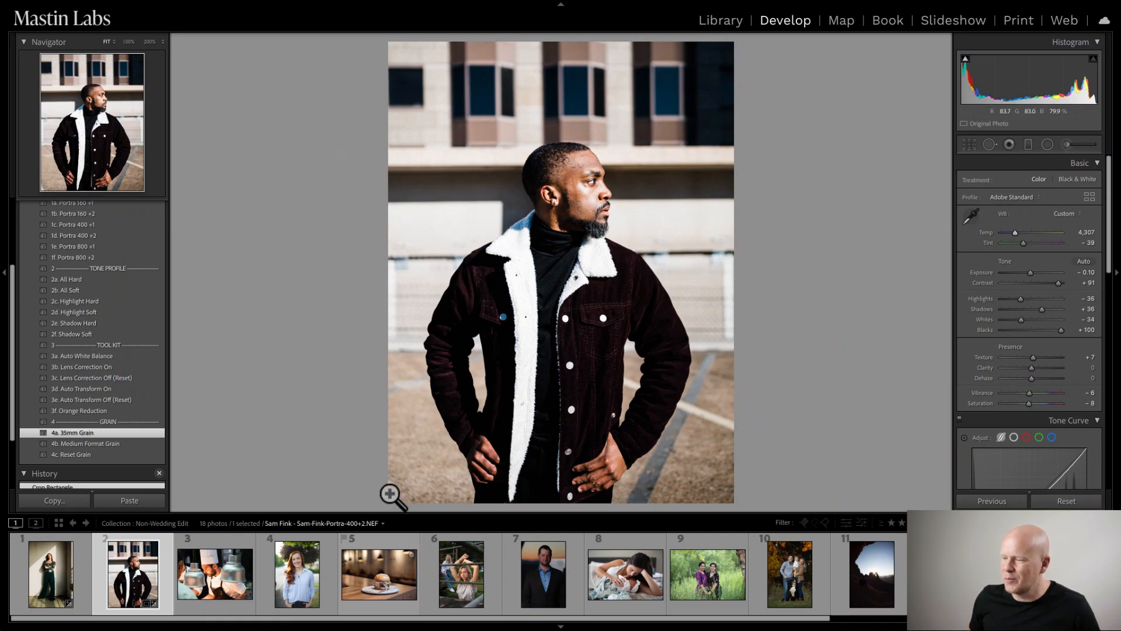
# - Using the spot visualization, heal the spot at the photo's bottom-left corner and compare the edit with the original side by side
pyautogui.click(990, 144)
pyautogui.press('a')
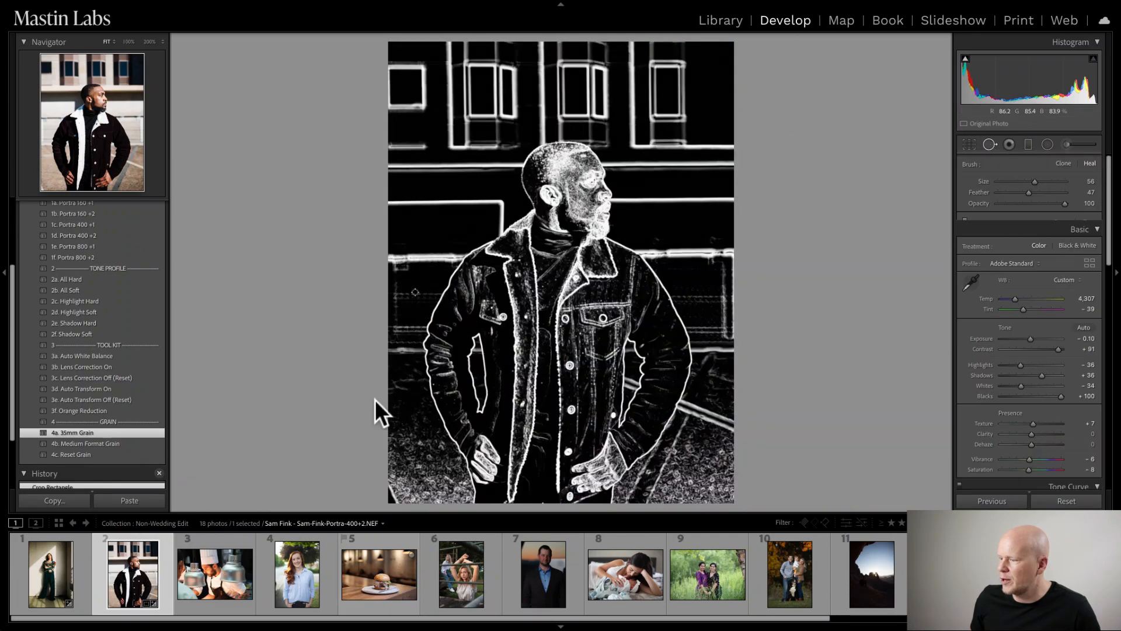
pyautogui.click(990, 144)
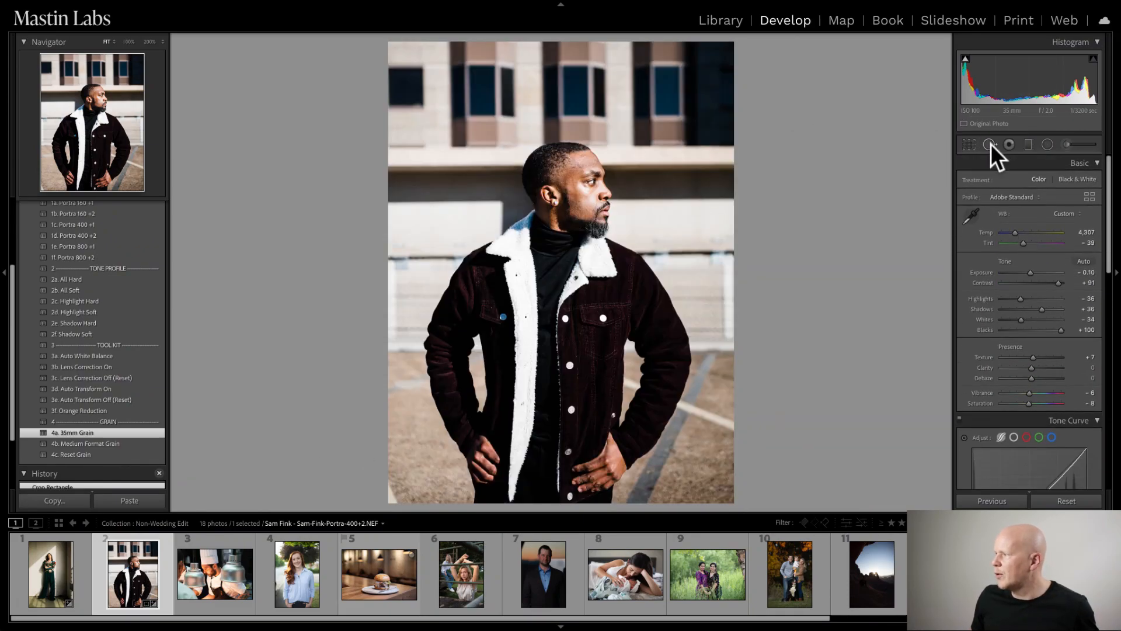
pyautogui.click(990, 144)
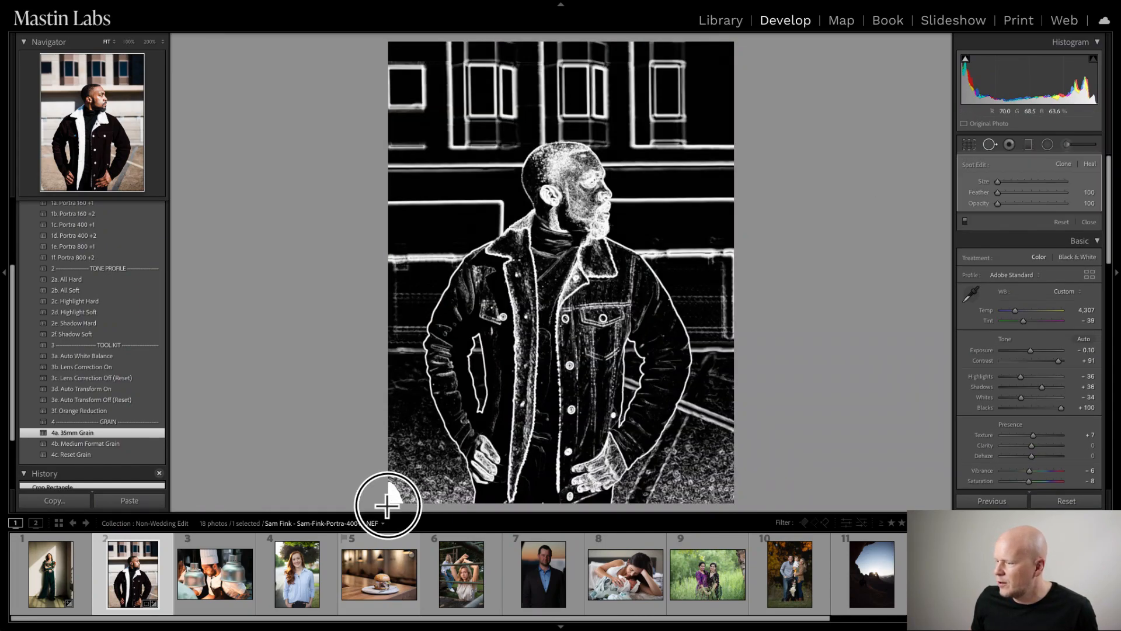
pyautogui.click(392, 496)
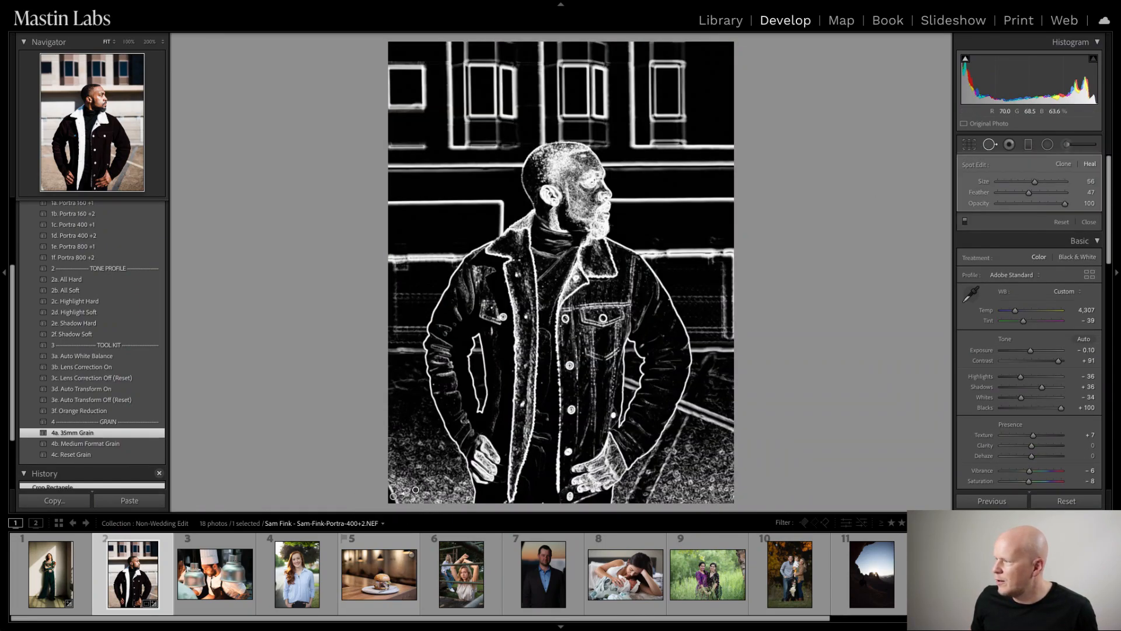
pyautogui.click(991, 142)
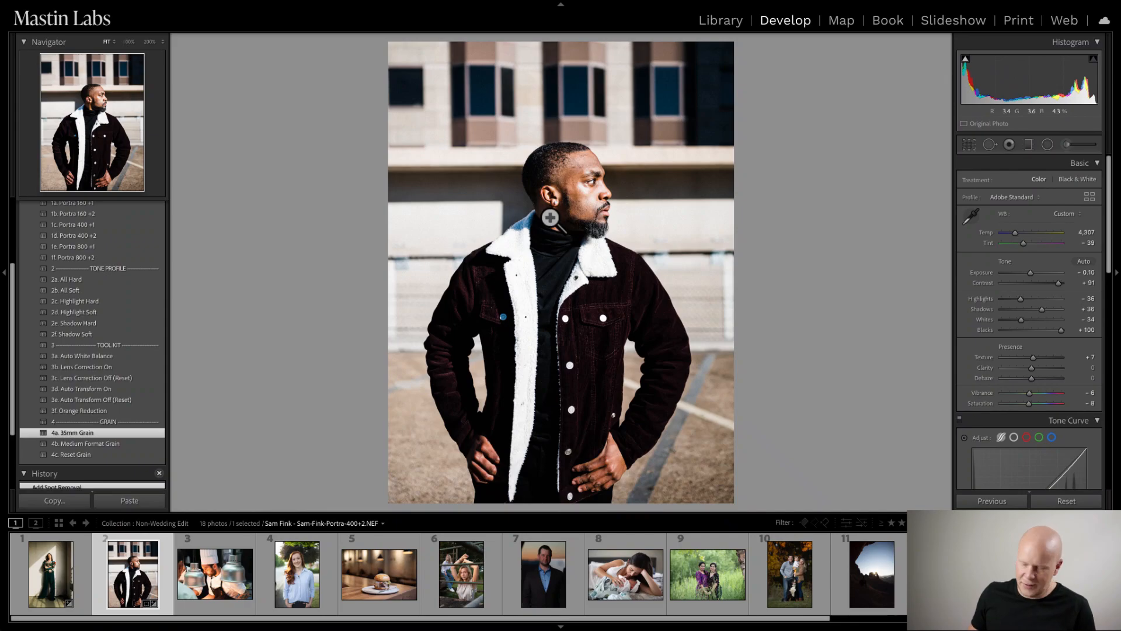
pyautogui.press('y')
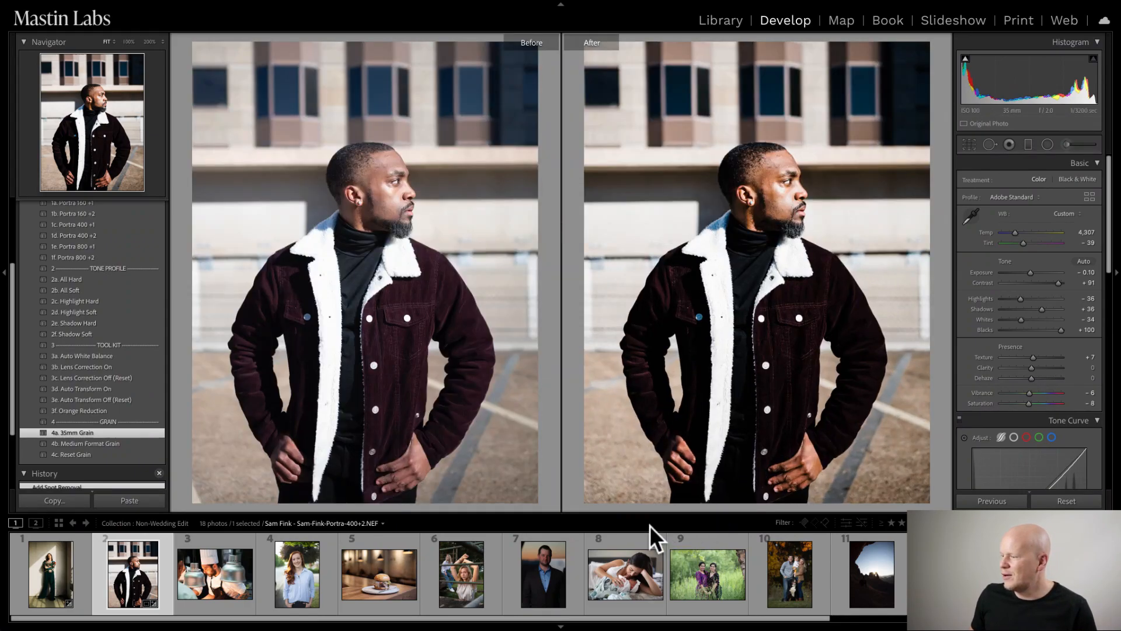
pyautogui.press('y')
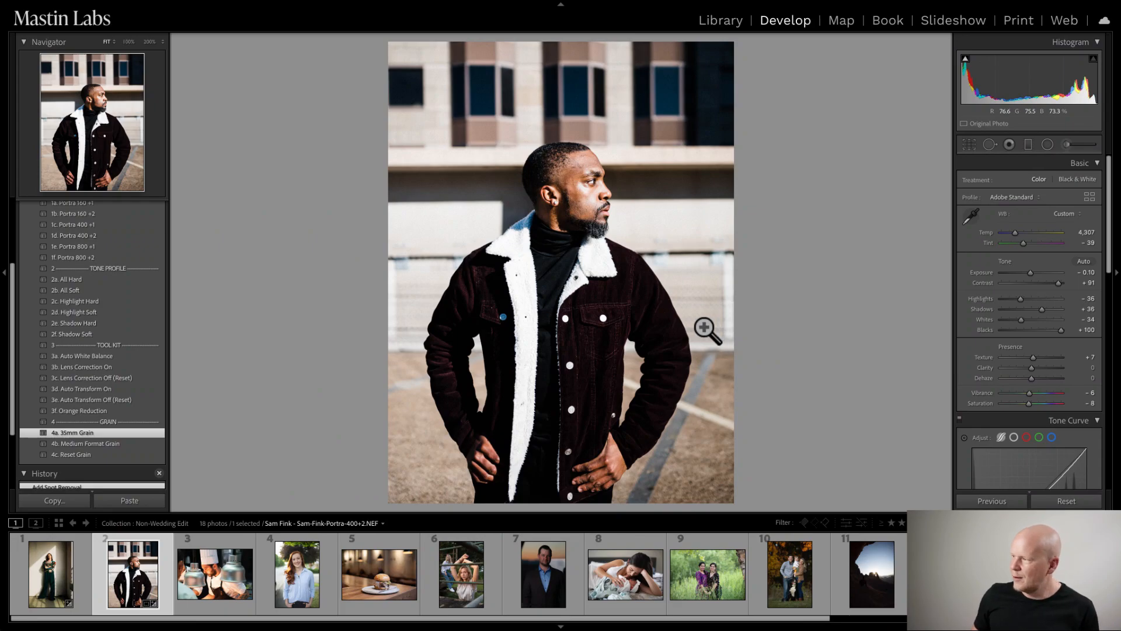
# - Switch the Spot Removal visualization on and off to inspect the photo for remaining dust spots
pyautogui.click(989, 144)
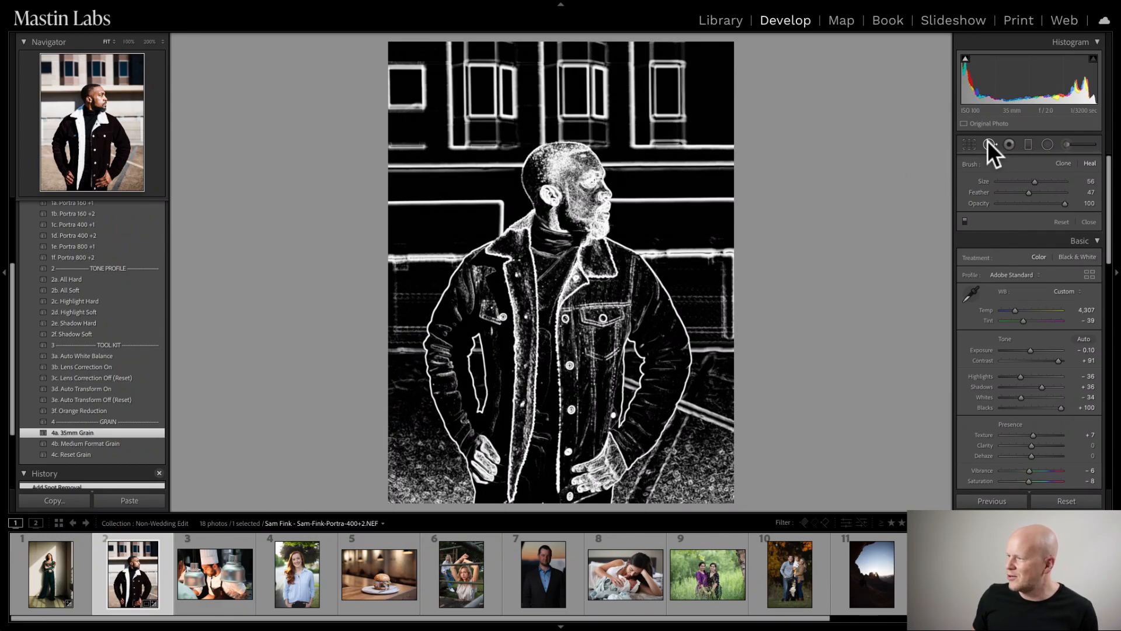
pyautogui.press('a')
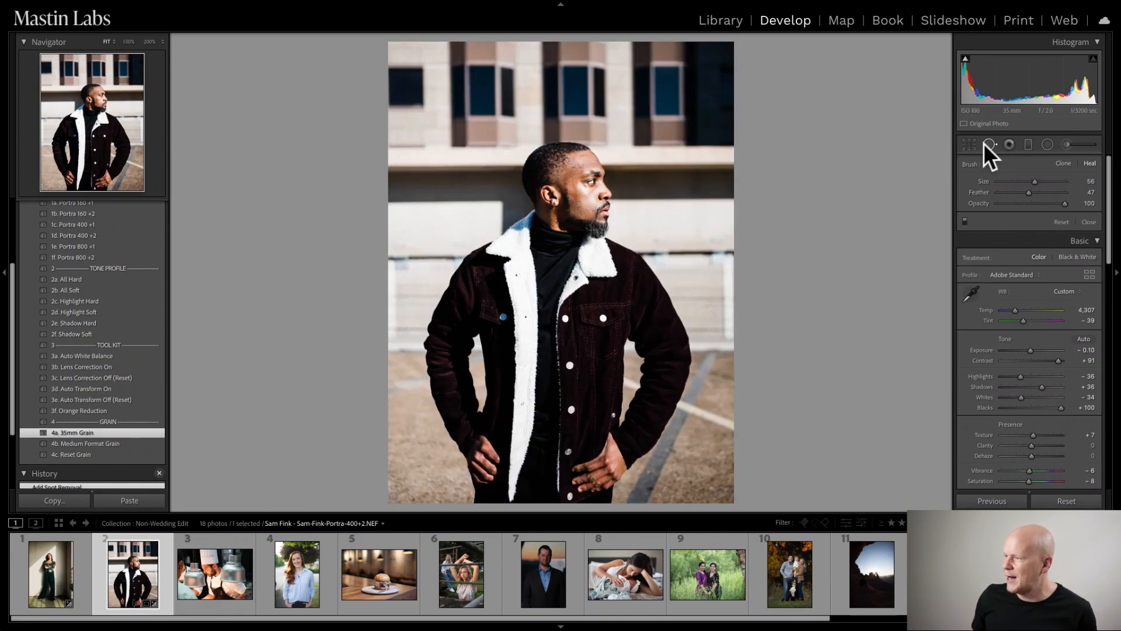
pyautogui.press('a')
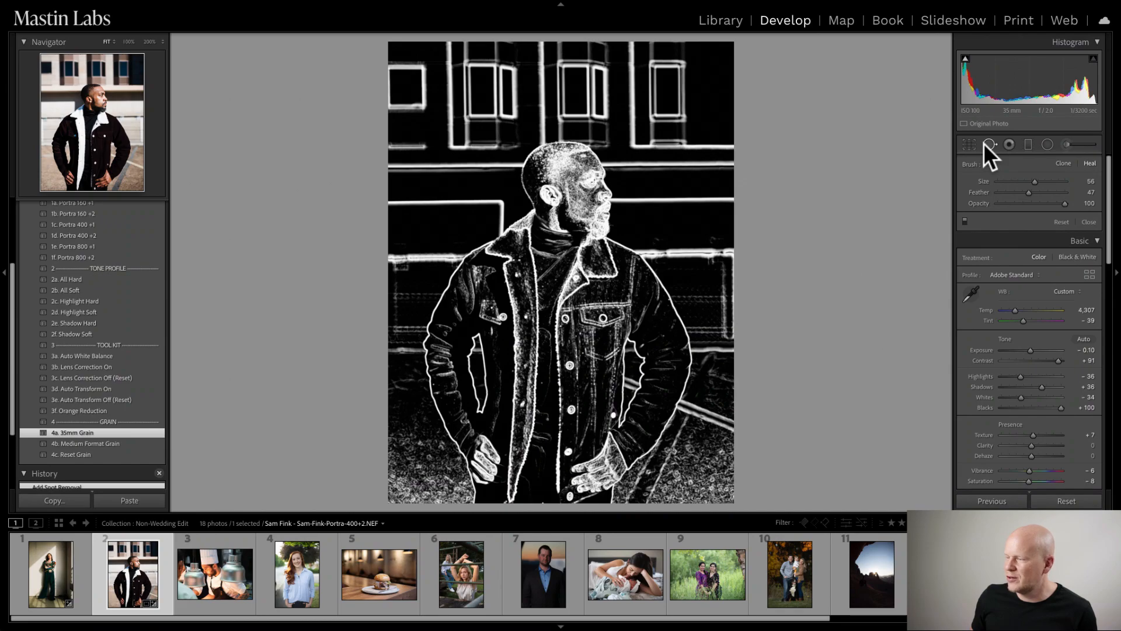
pyautogui.press('a')
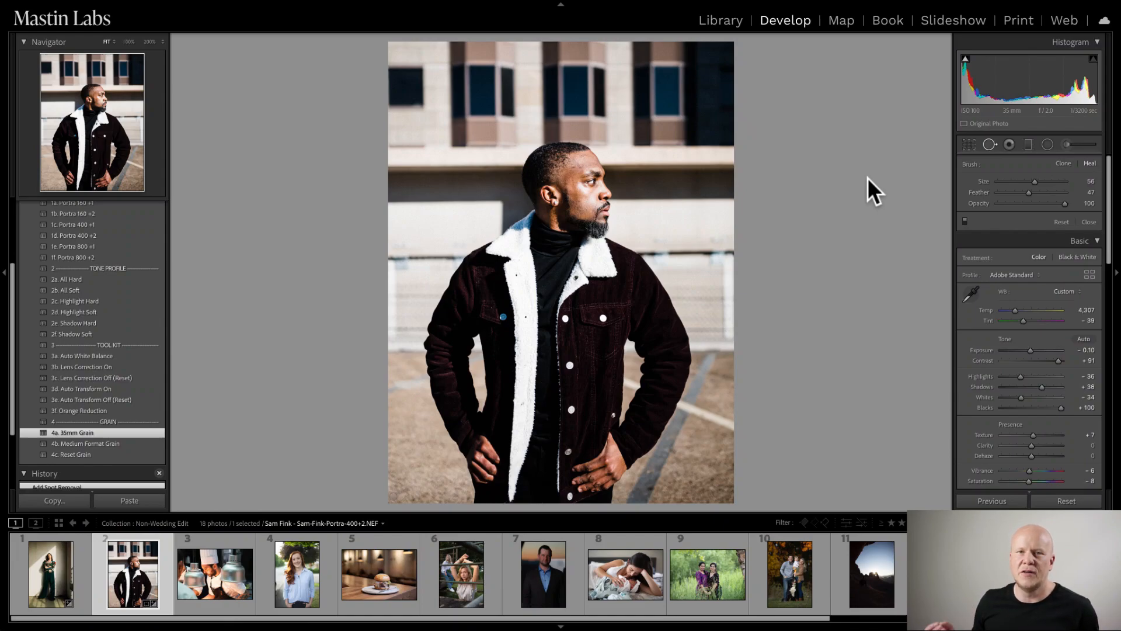
pyautogui.press('a')
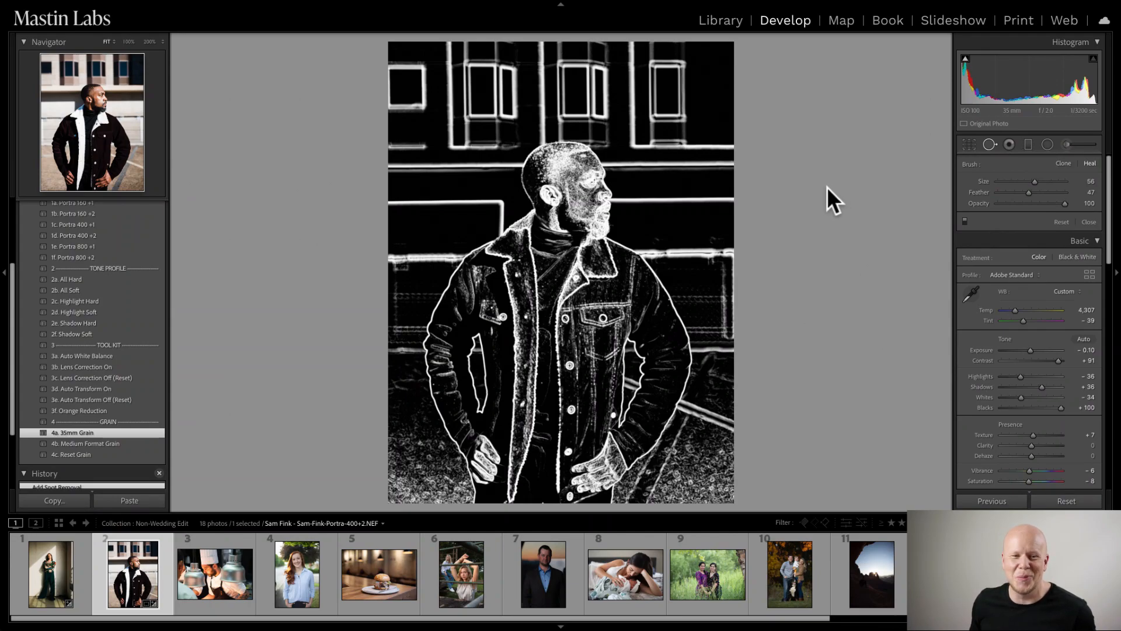
pyautogui.press('a')
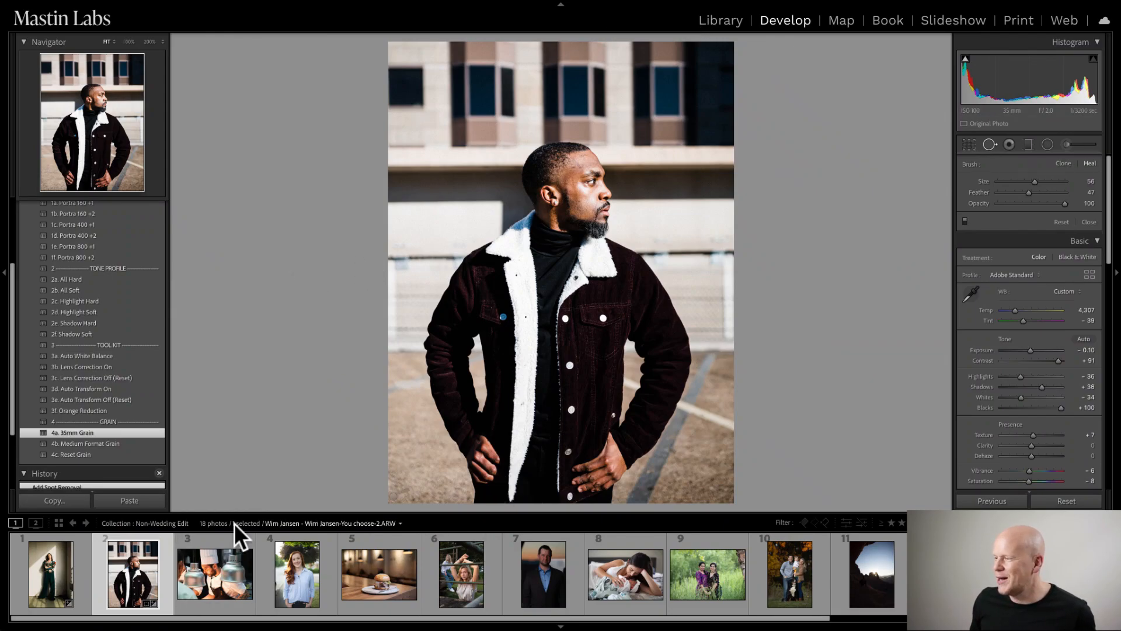
# - Create a virtual copy, apply 1c. Acros 100 from Mastin Labs - Fujicolor Everyday to it, and view the color version for comparison
pyautogui.rightClick(132, 580)
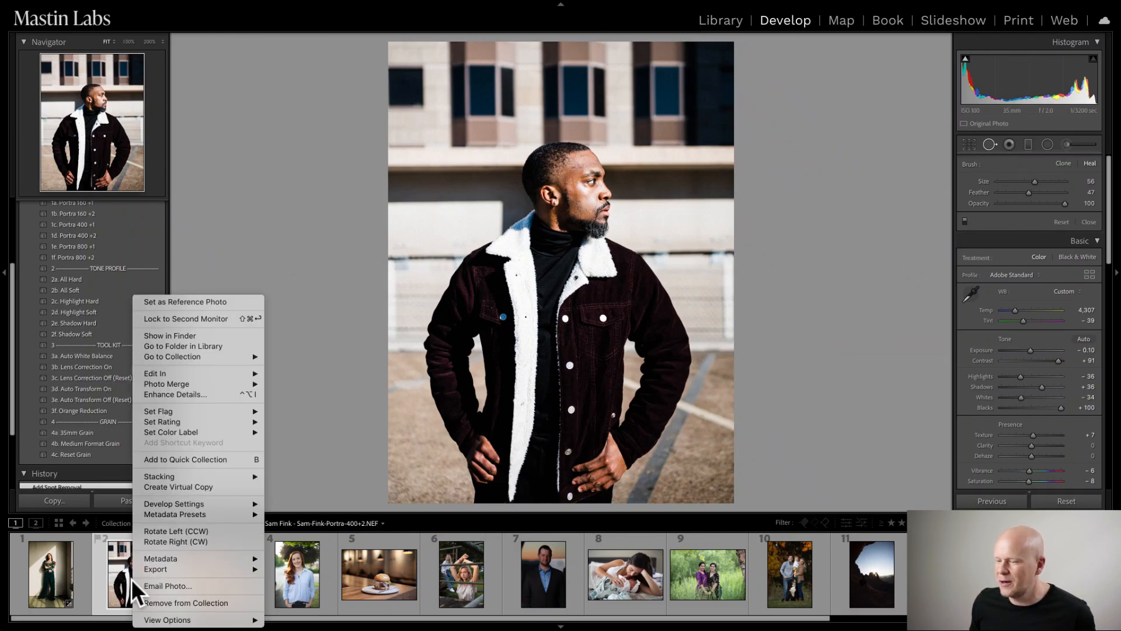
pyautogui.click(191, 486)
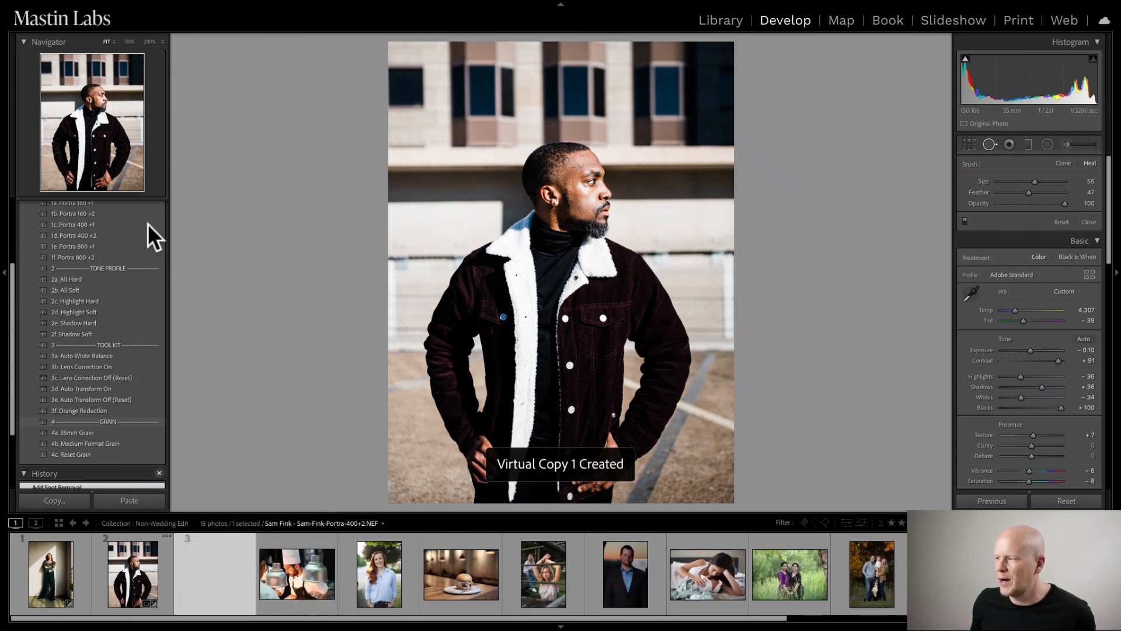
pyautogui.scroll(5, 90, 338)
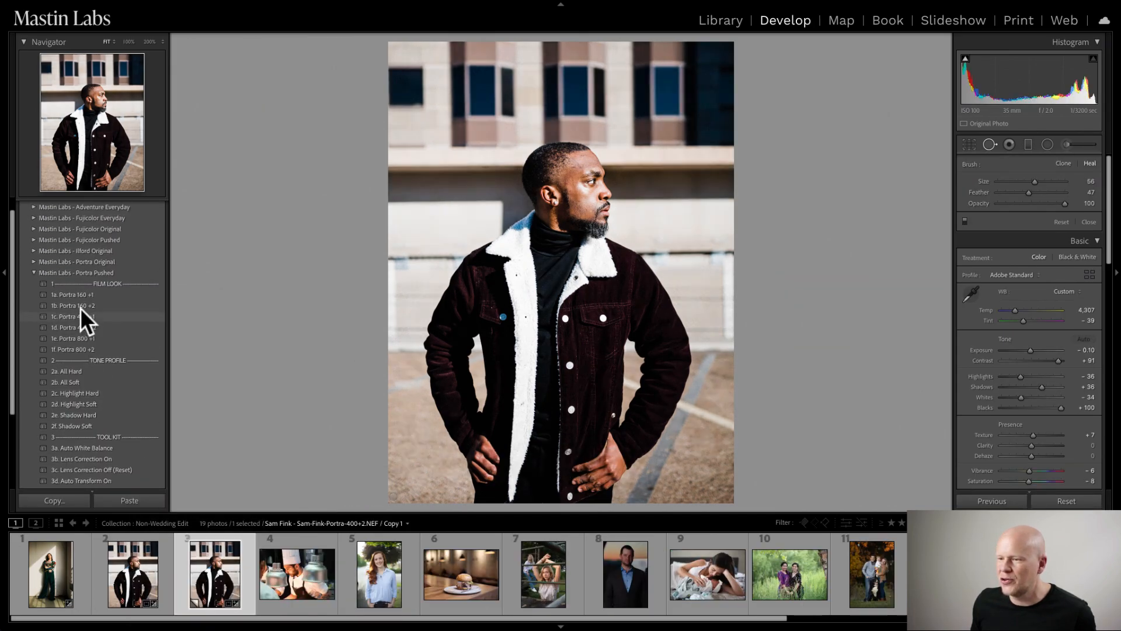
pyautogui.click(34, 288)
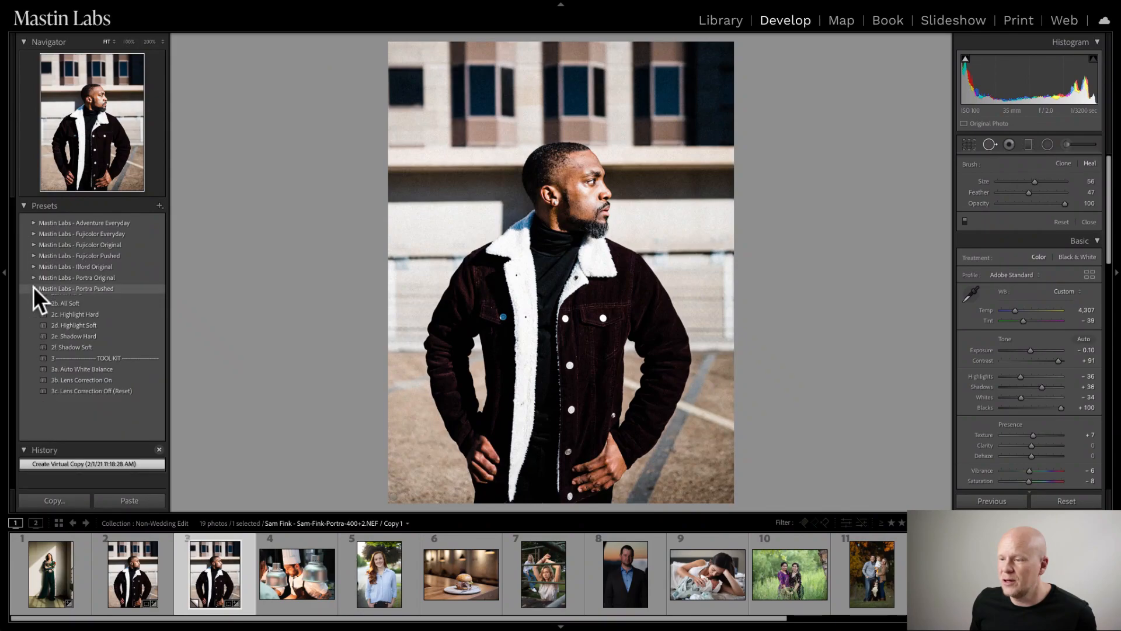
pyautogui.click(32, 233)
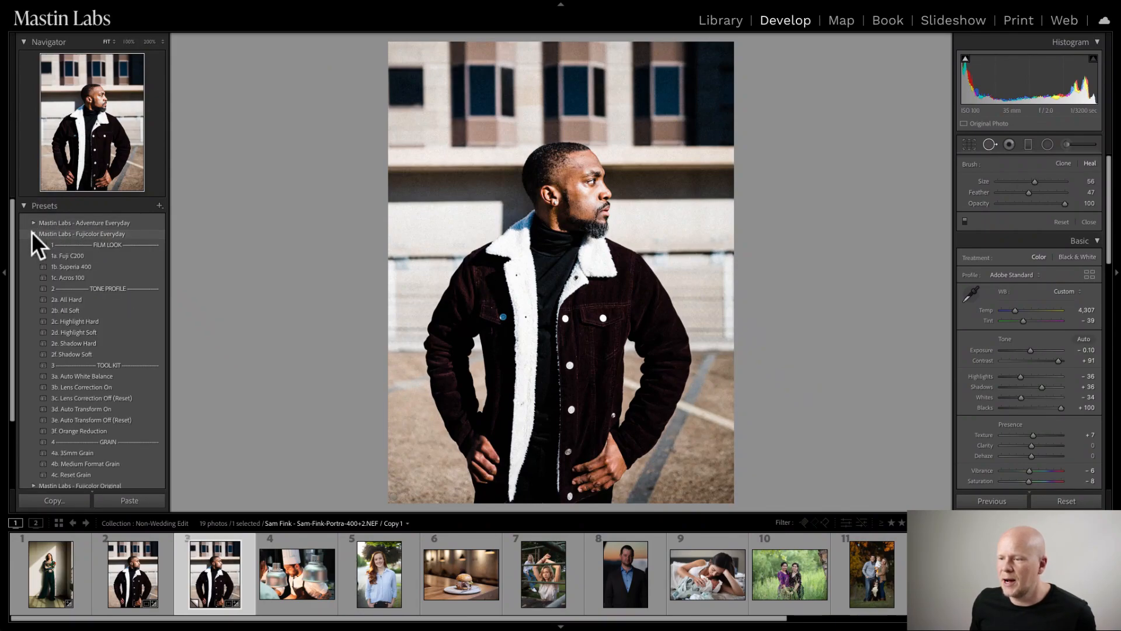
pyautogui.click(140, 277)
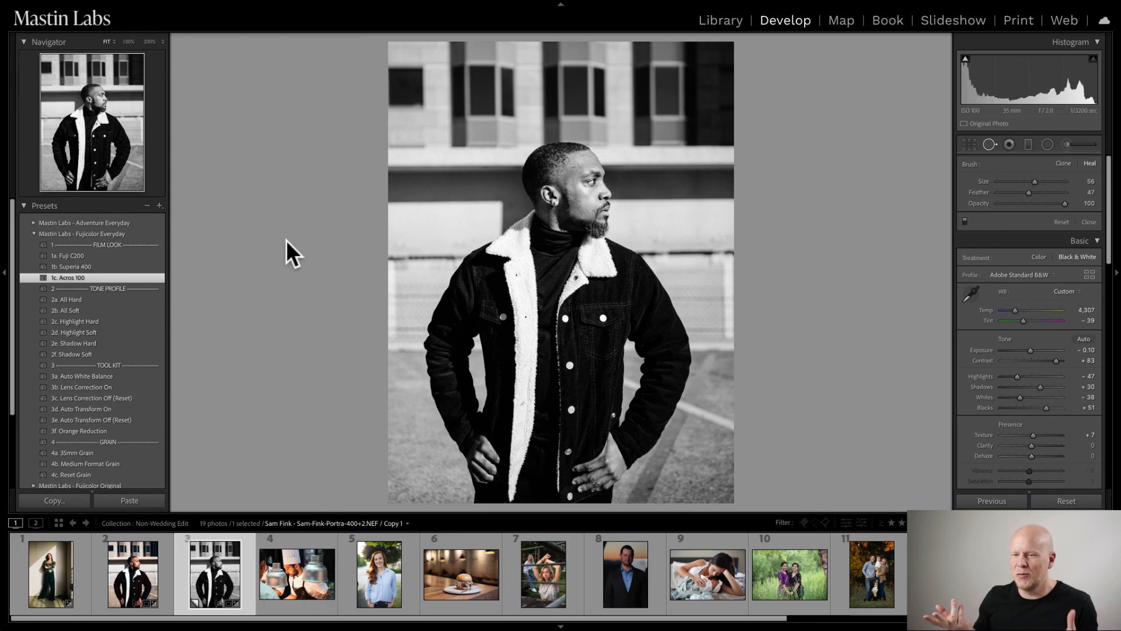
pyautogui.click(140, 578)
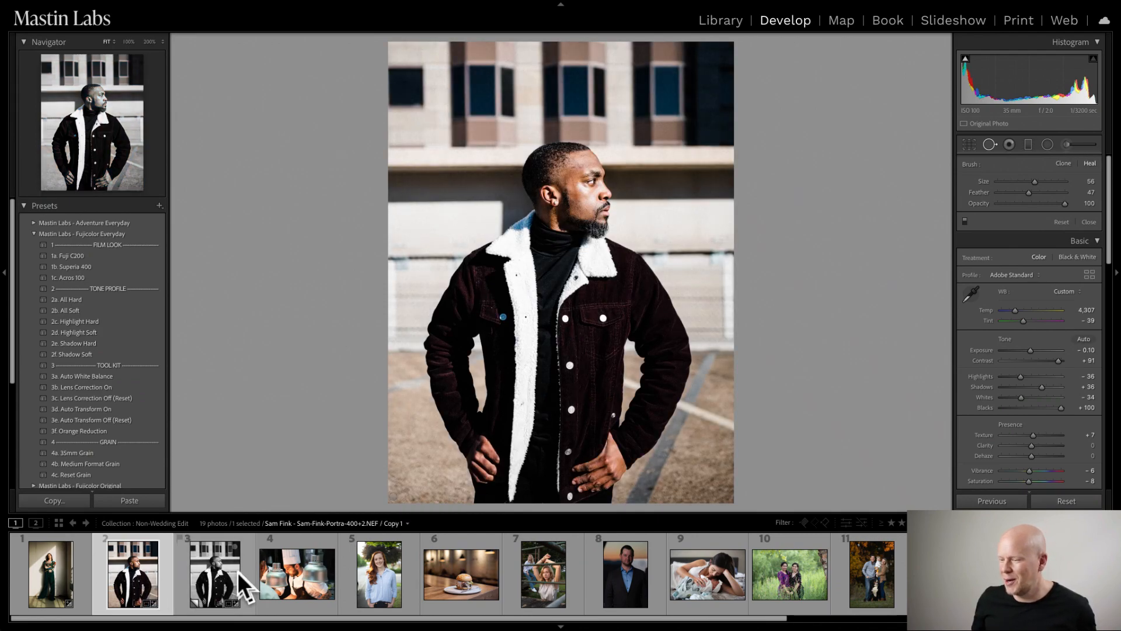
# - Open the chef photo, apply the 1b. Superia 400 preset from Mastin Labs - Fujicolor Everyday, and close the Spot Removal tool
pyautogui.click(292, 593)
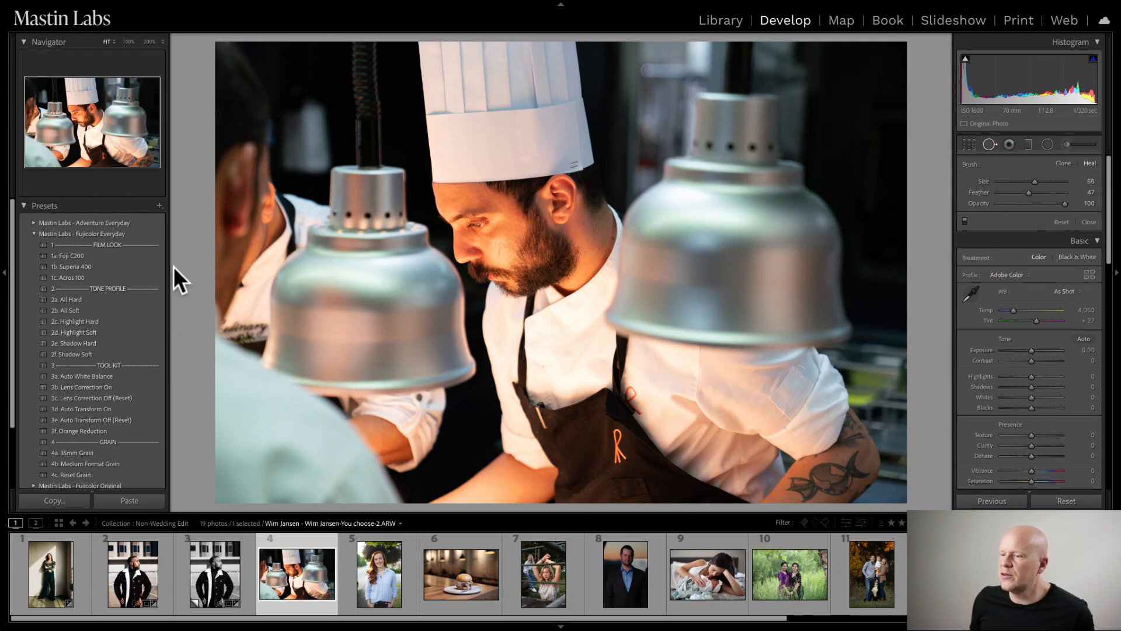
pyautogui.click(146, 267)
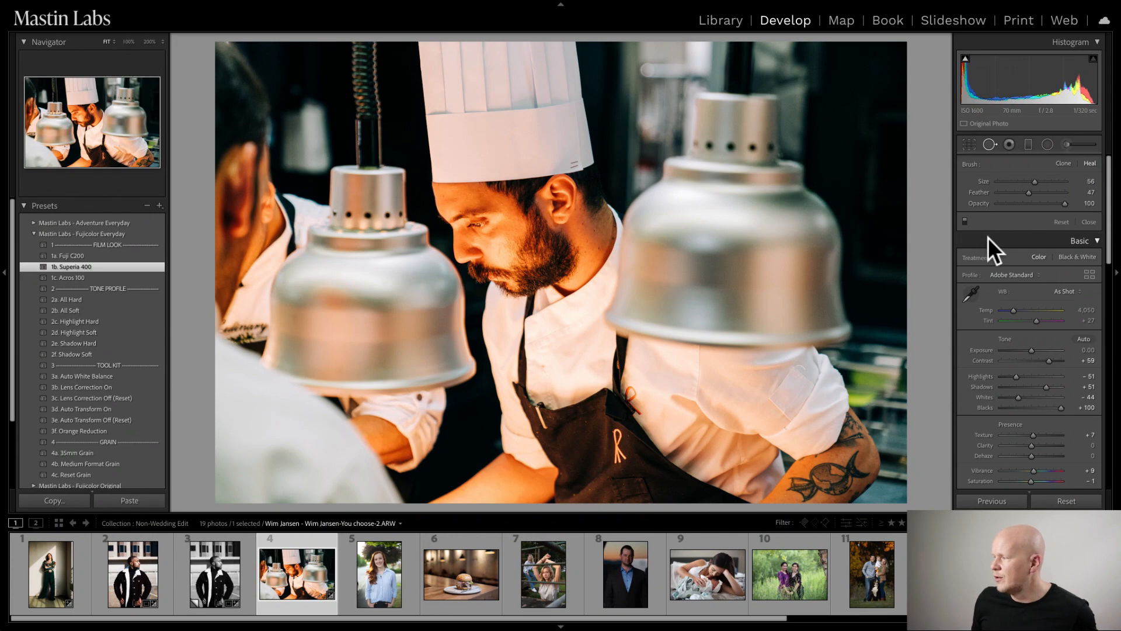
pyautogui.scroll(1, 1027, 245)
pyautogui.scroll(-1, 1026, 226)
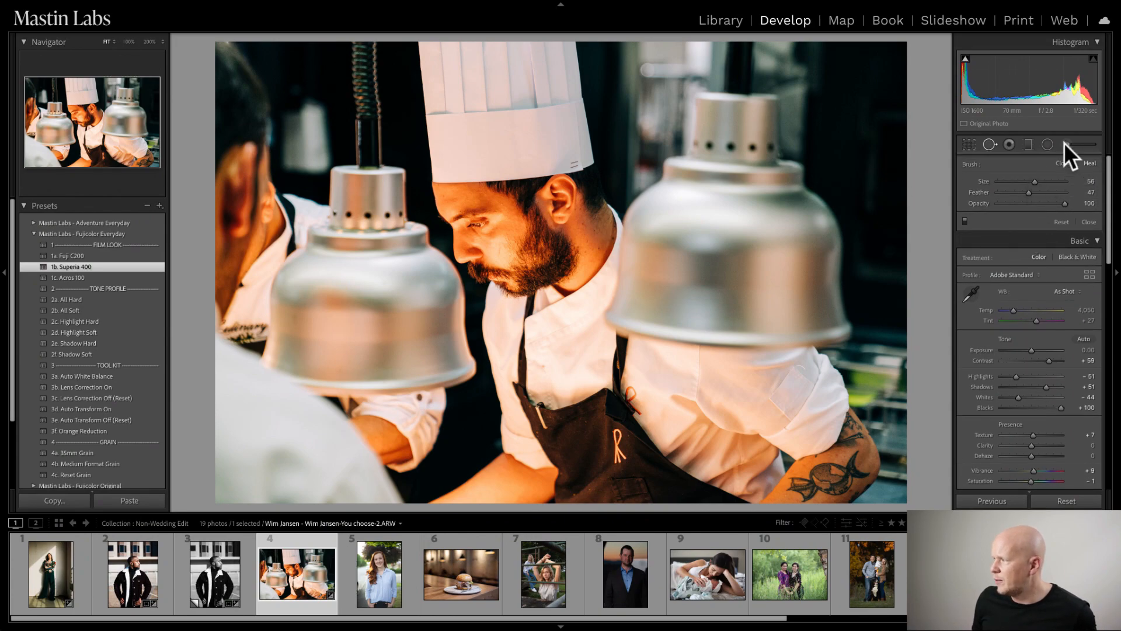
pyautogui.click(987, 144)
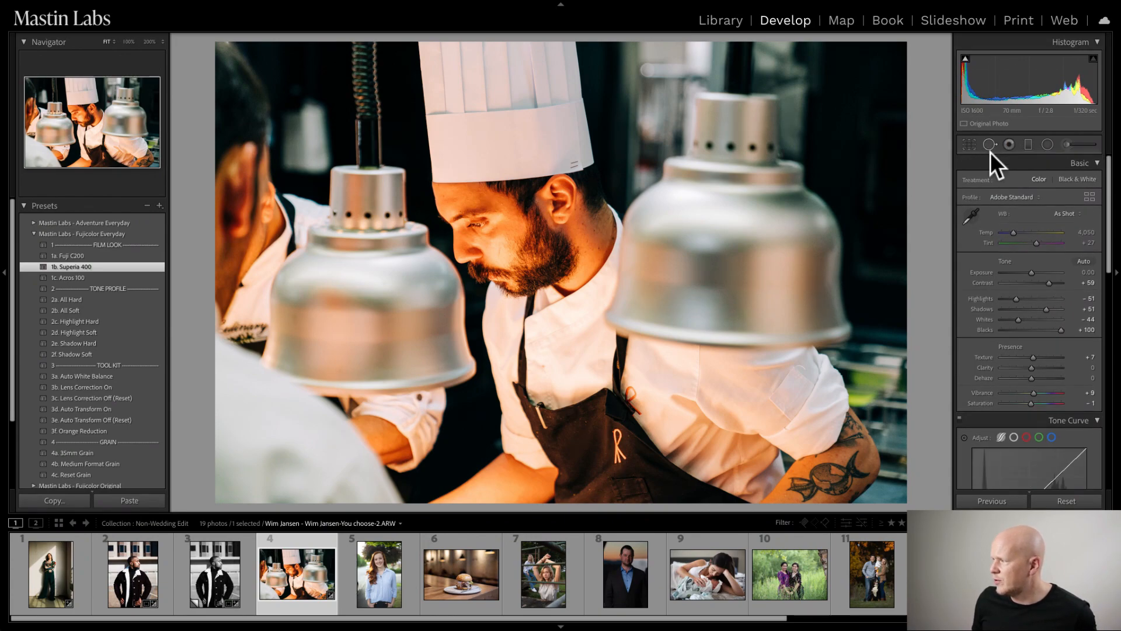
# - Lower the chef photo's exposure to −0.05 and cool its white balance temperature to 3,956
pyautogui.click(1029, 271)
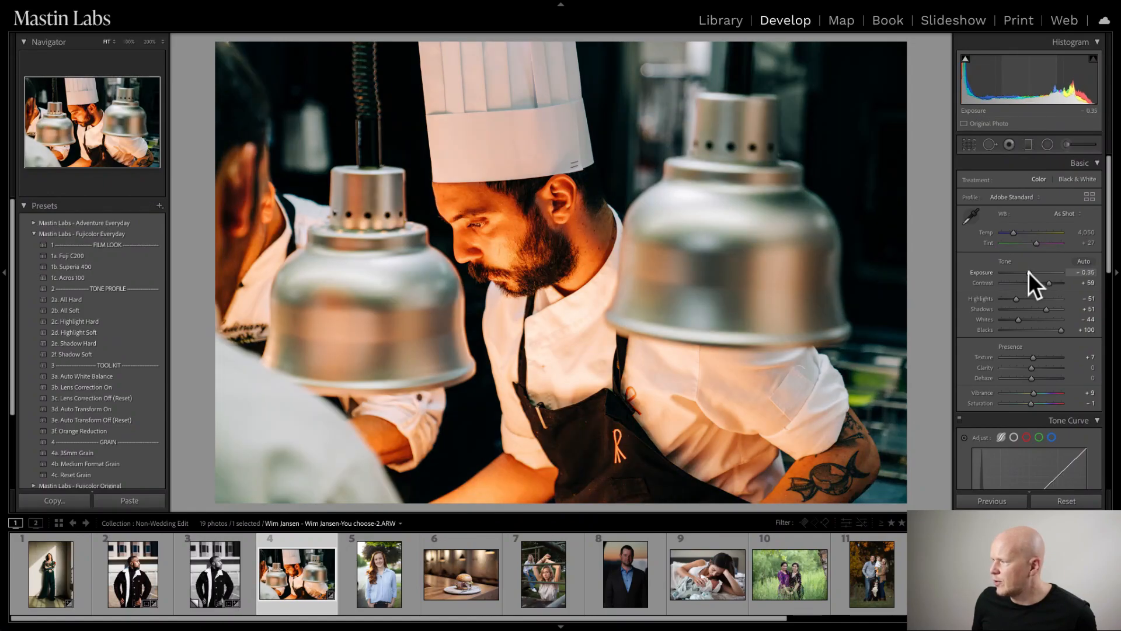
pyautogui.moveTo(1028, 272); pyautogui.dragTo(1029, 272)
pyautogui.moveTo(1030, 272); pyautogui.dragTo(1029, 272)
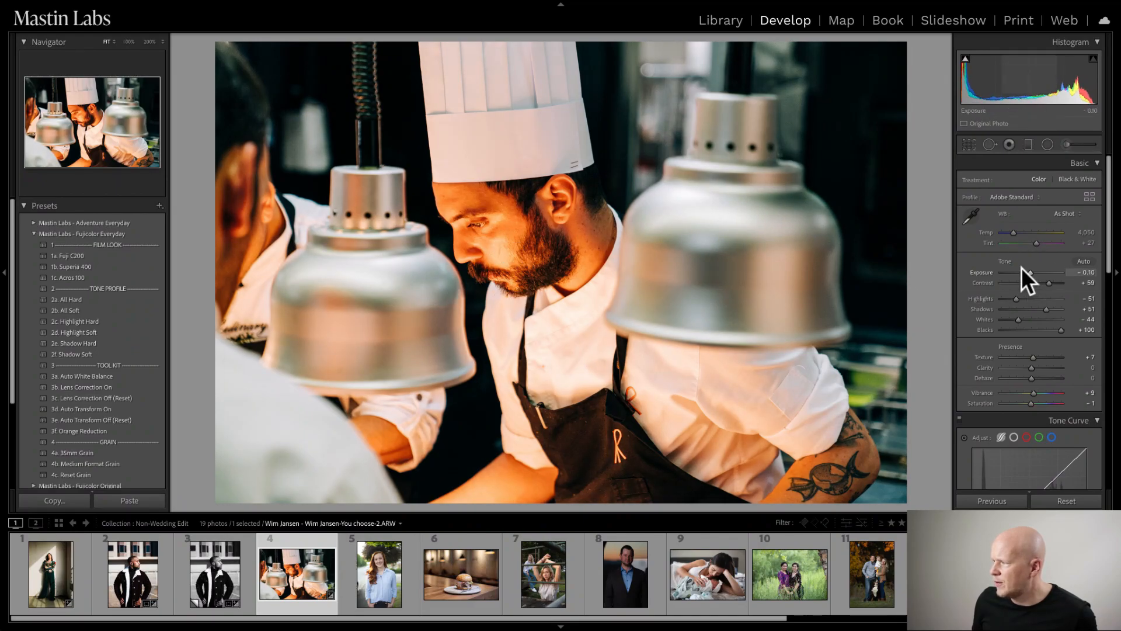
pyautogui.click(1029, 272)
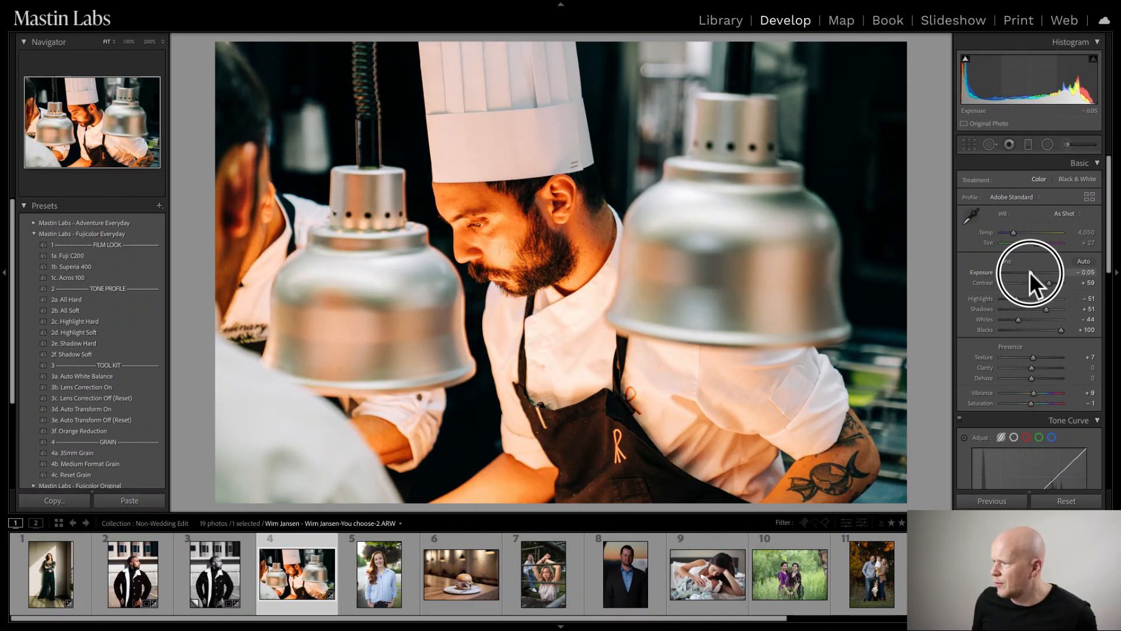
pyautogui.click(1014, 233)
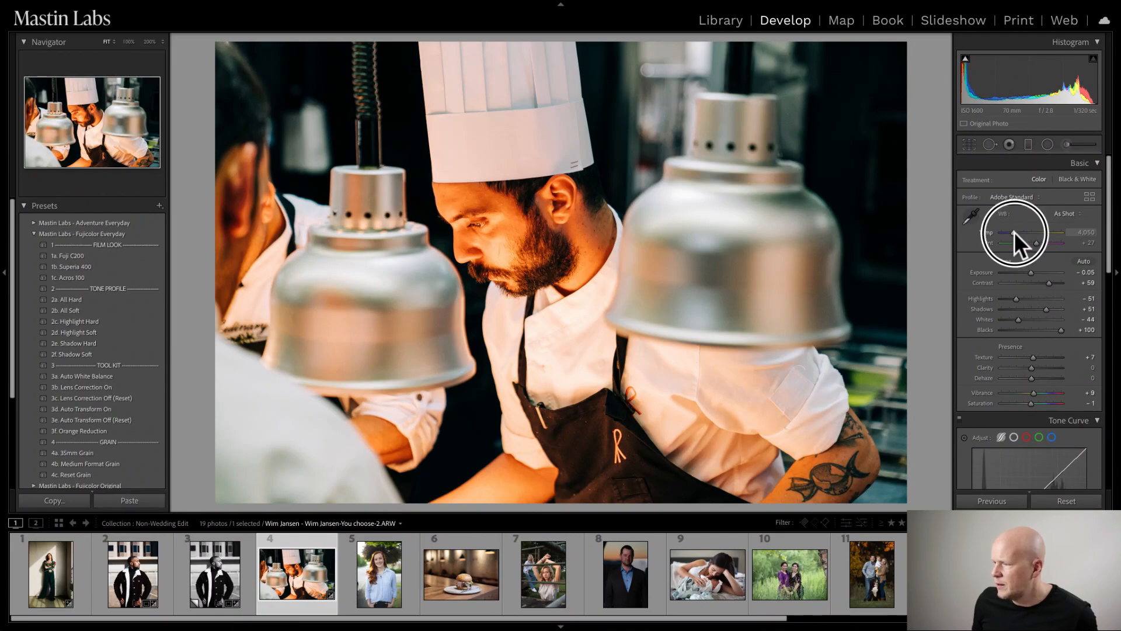
pyautogui.click(1014, 232)
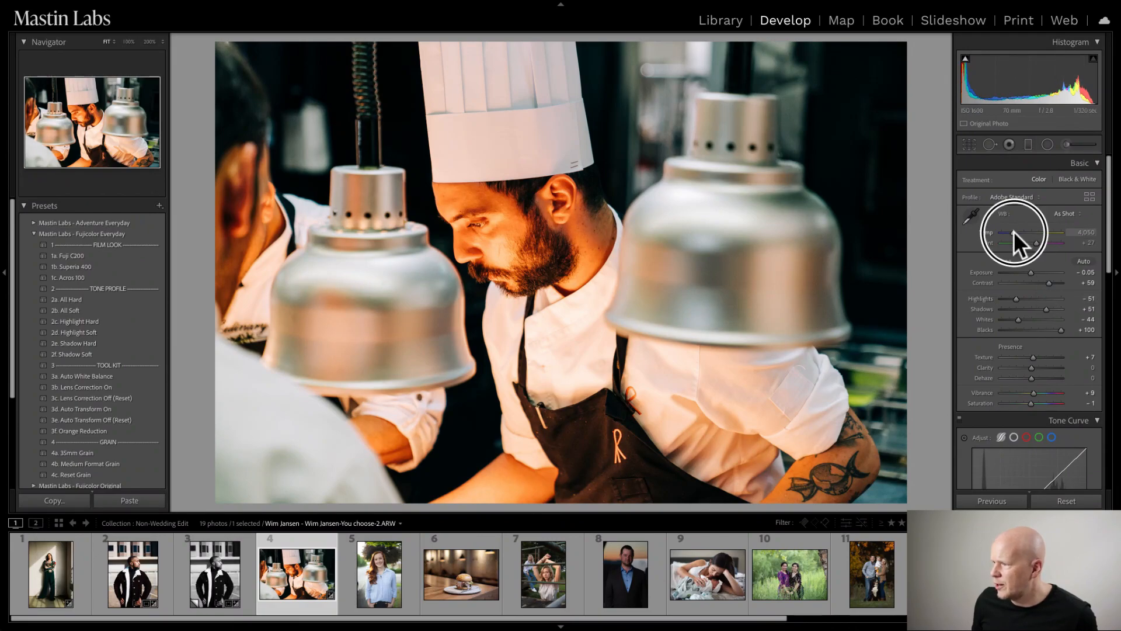
pyautogui.moveTo(1014, 231); pyautogui.dragTo(1014, 230)
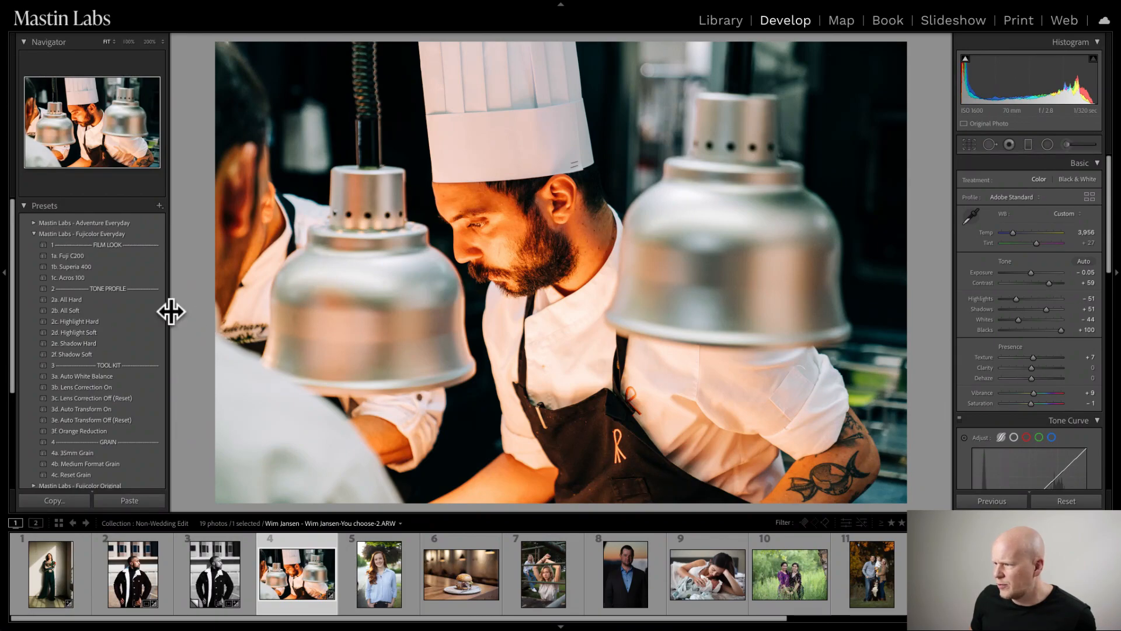
# - Apply the 2b. All Soft tone profile, set the temperature to 3,719, and compare the edit with the original
pyautogui.click(144, 310)
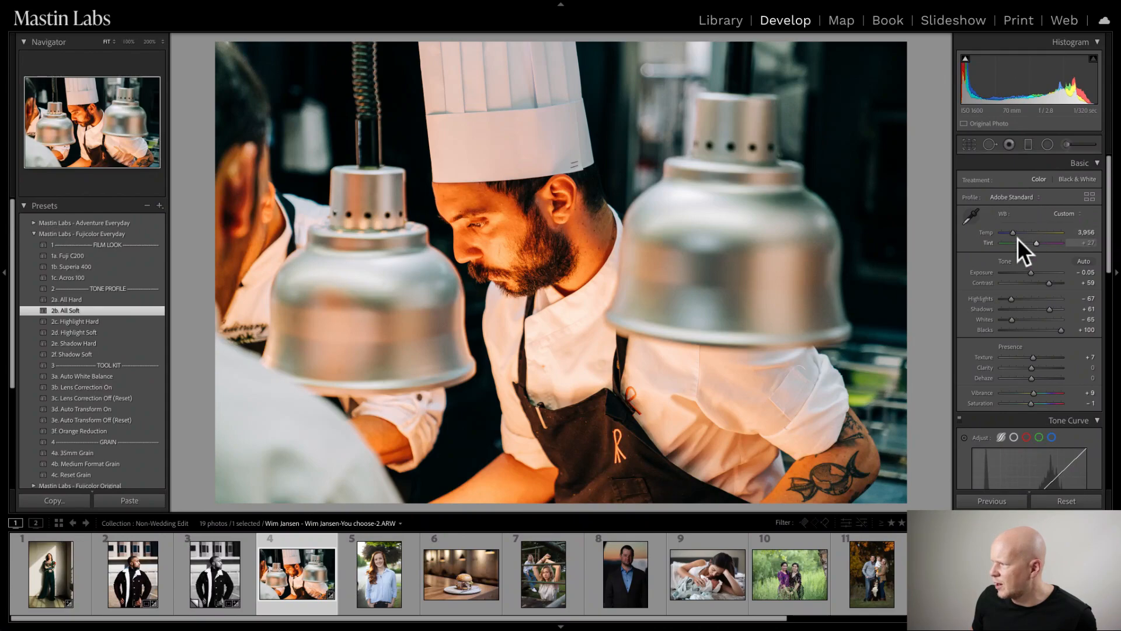
pyautogui.moveTo(1014, 233); pyautogui.dragTo(1013, 233)
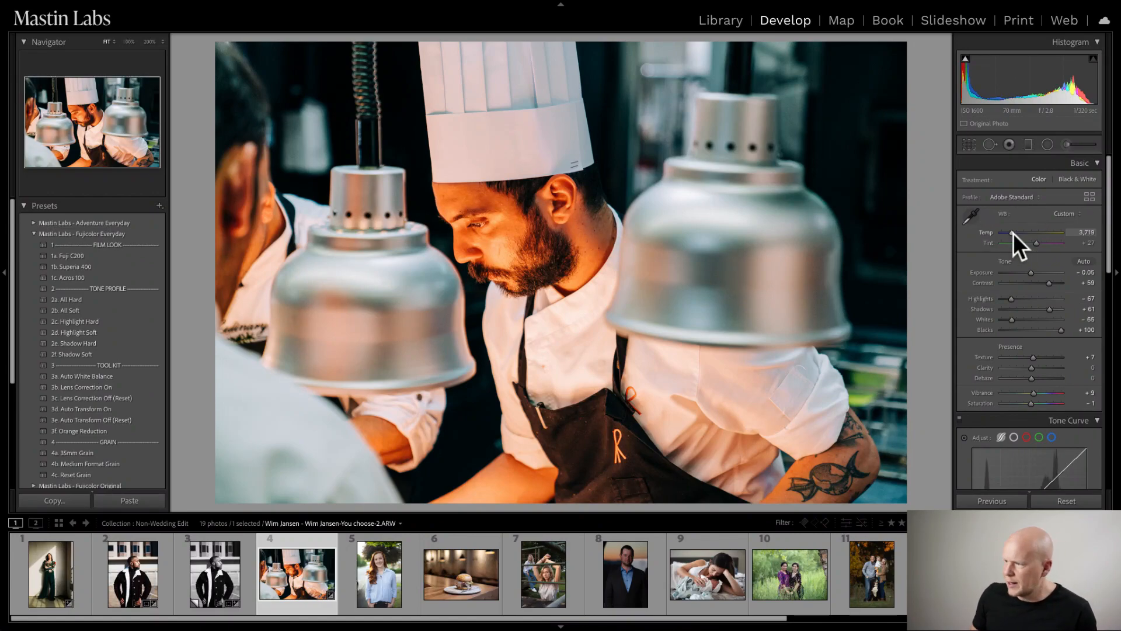
pyautogui.press('y')
pyautogui.press('y')
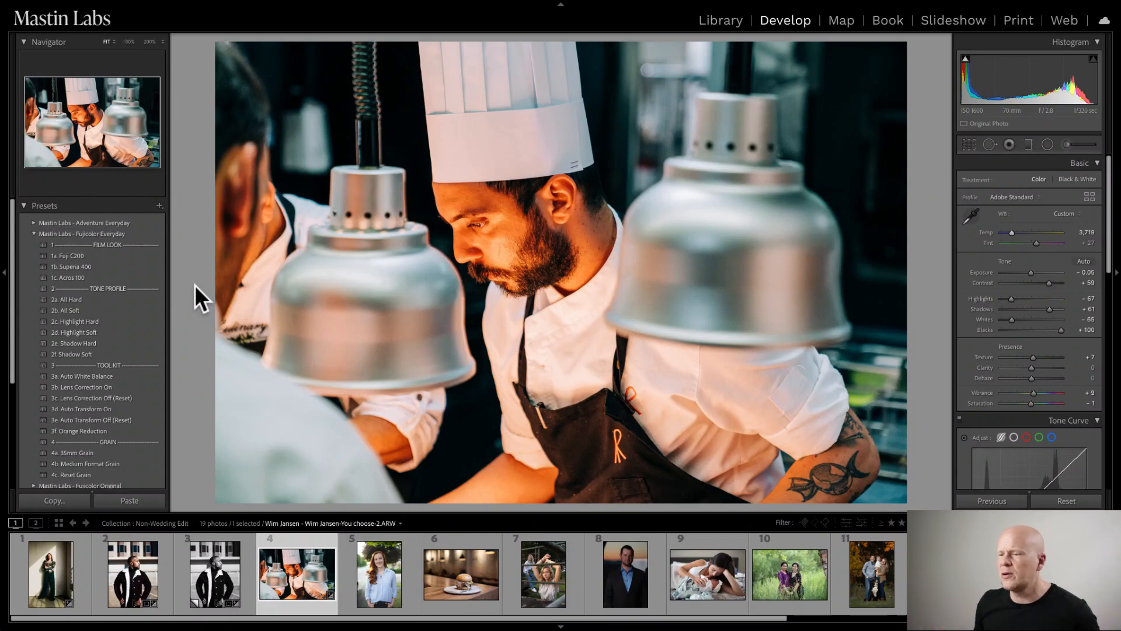
# - Switch the chef photo to 1a. Fuji C200 with the 2d. Highlight Soft tone profile and compare before and after
pyautogui.click(149, 253)
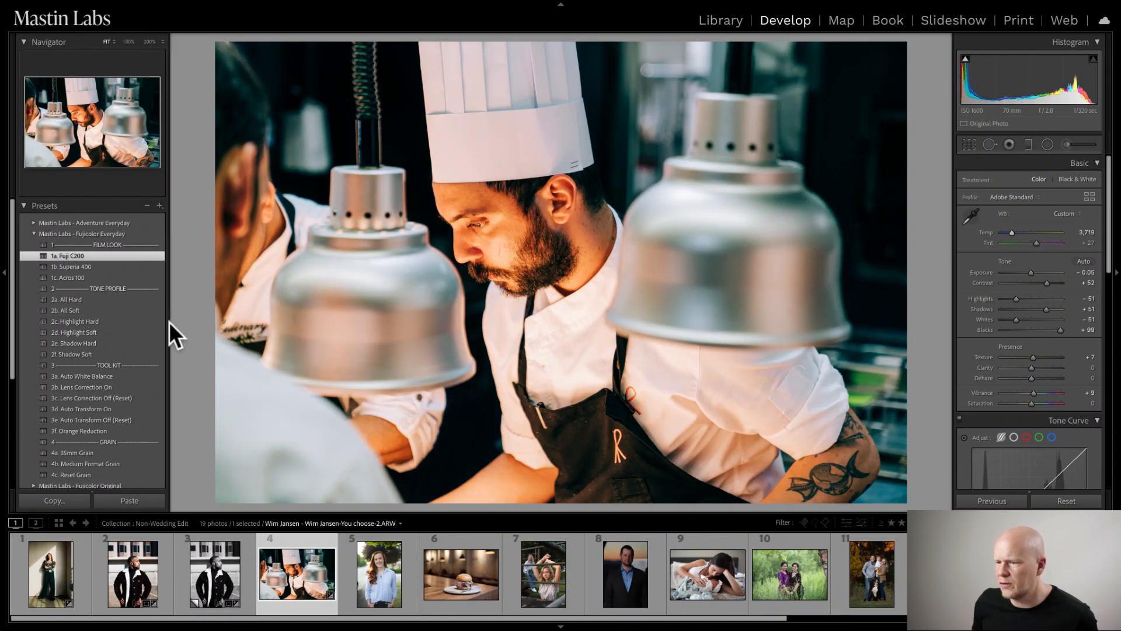
pyautogui.click(151, 332)
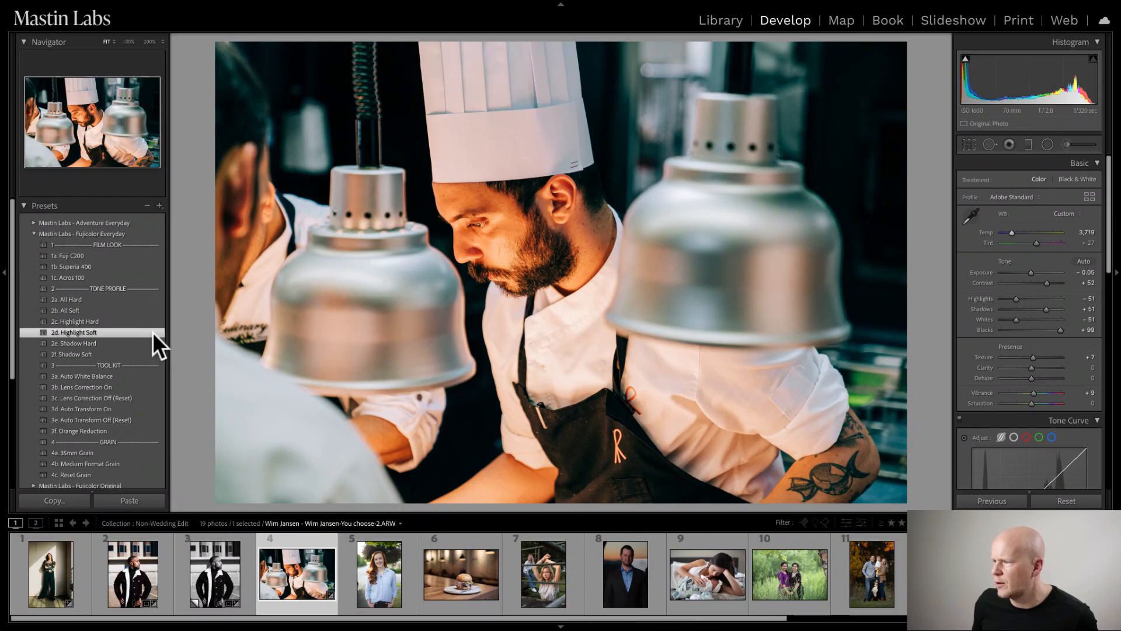
pyautogui.press('y')
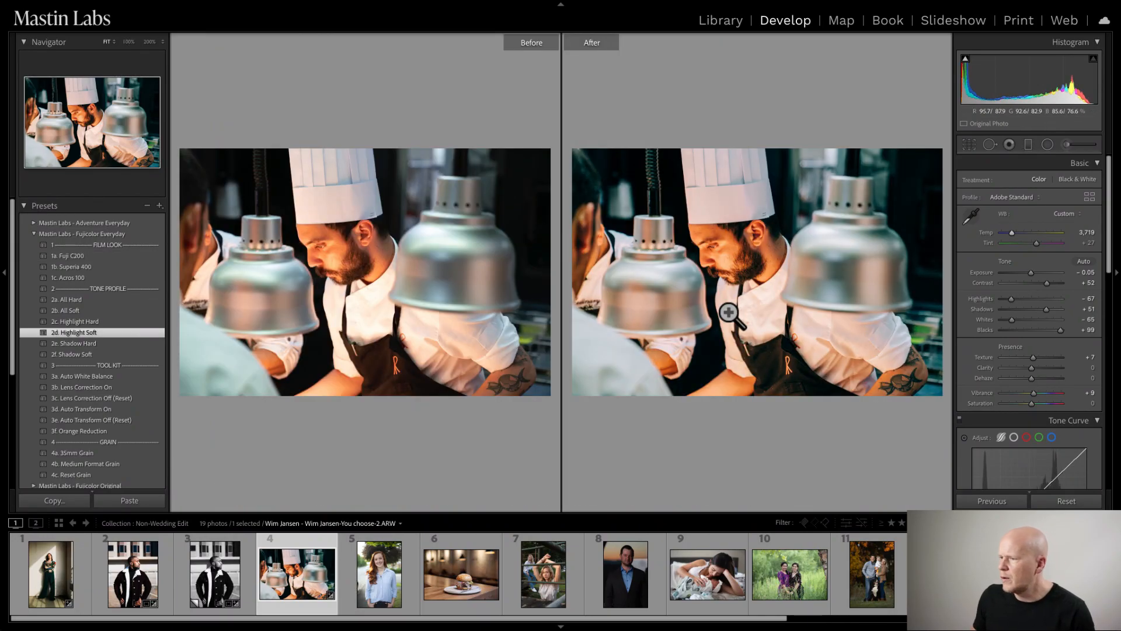
pyautogui.press('y')
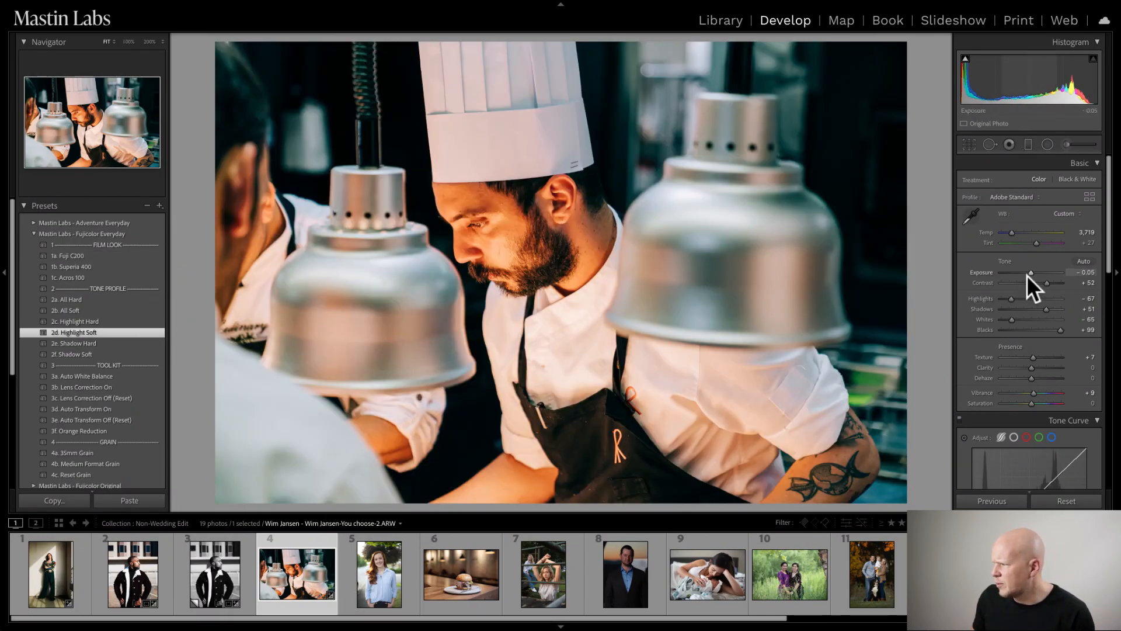
# - Lower the chef photo's exposure to −0.20 and check it against the original side by side
pyautogui.moveTo(1032, 271); pyautogui.dragTo(1032, 271)
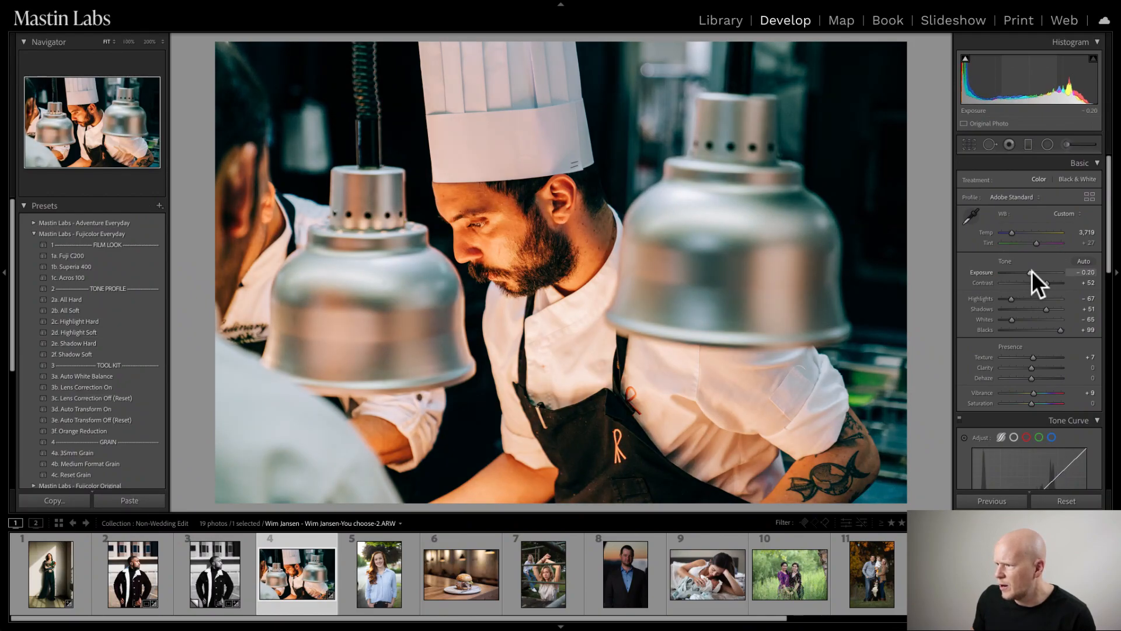
pyautogui.press('y')
pyautogui.press('y')
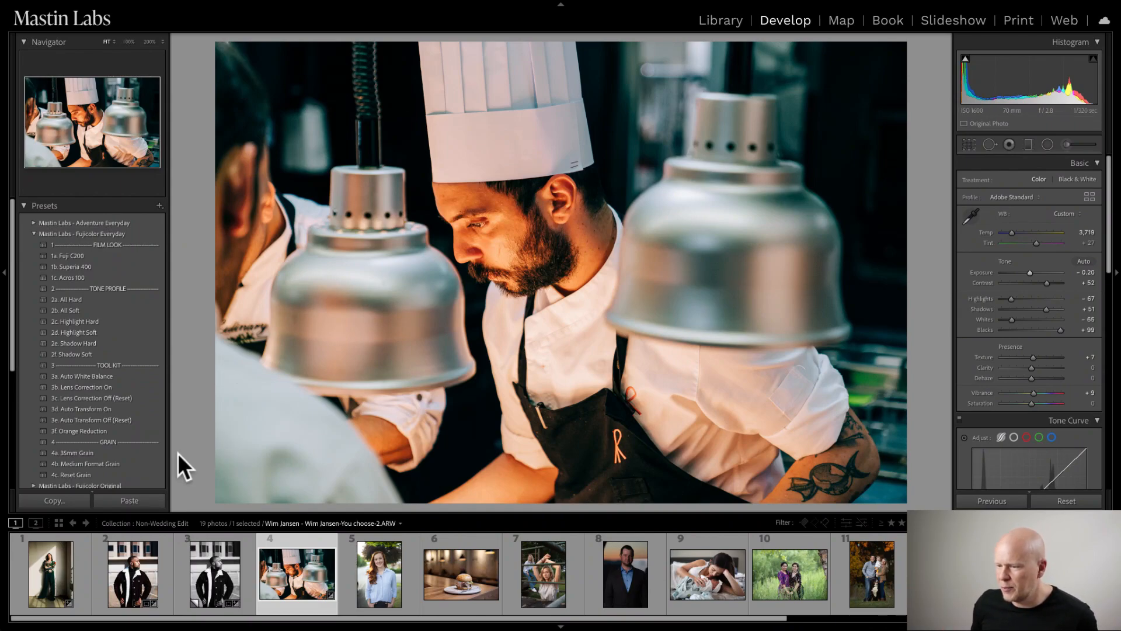
# - Apply 4a. 35mm Grain and 3f. Orange Reduction to the chef photo, inspecting his face at 100%
pyautogui.click(148, 454)
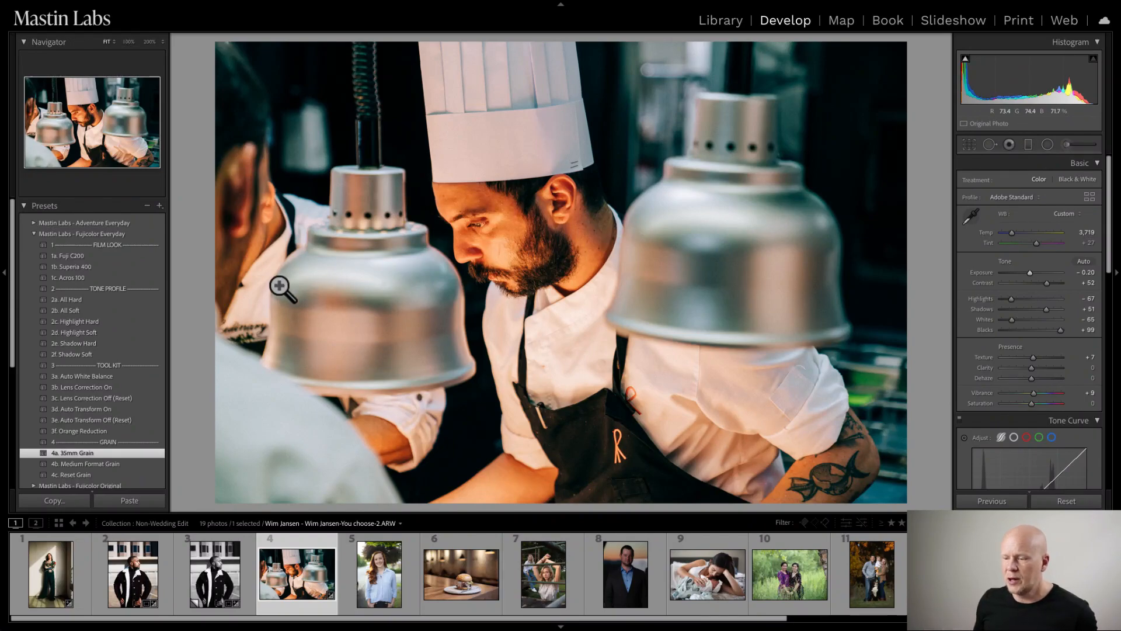
pyautogui.scroll(-2, 121, 375)
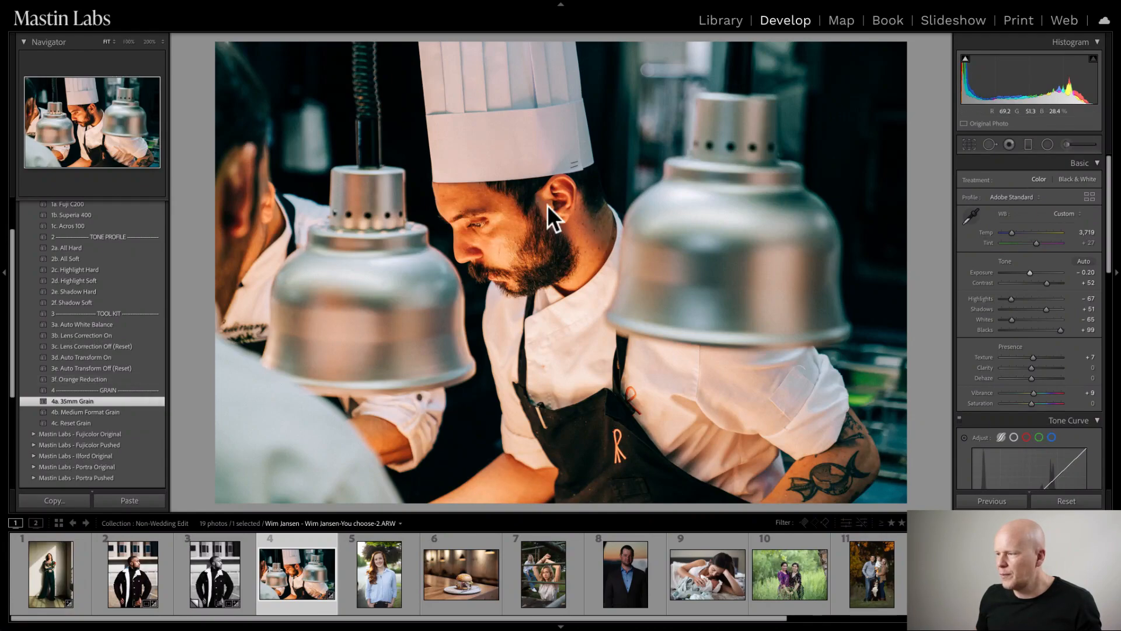
pyautogui.click(498, 232)
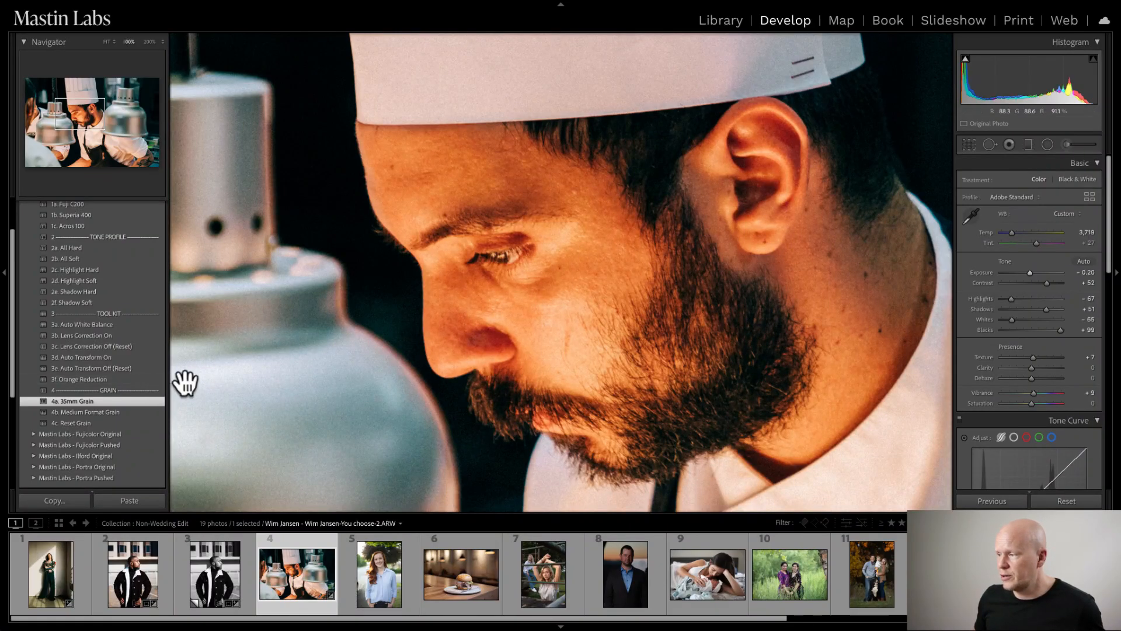
pyautogui.click(131, 379)
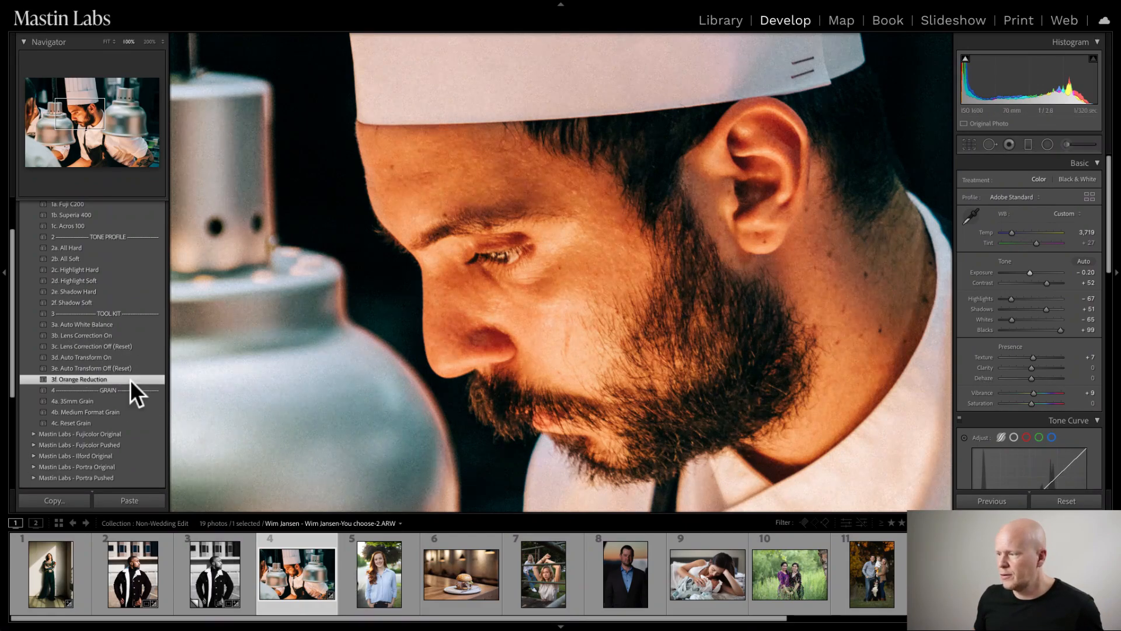
pyautogui.click(634, 266)
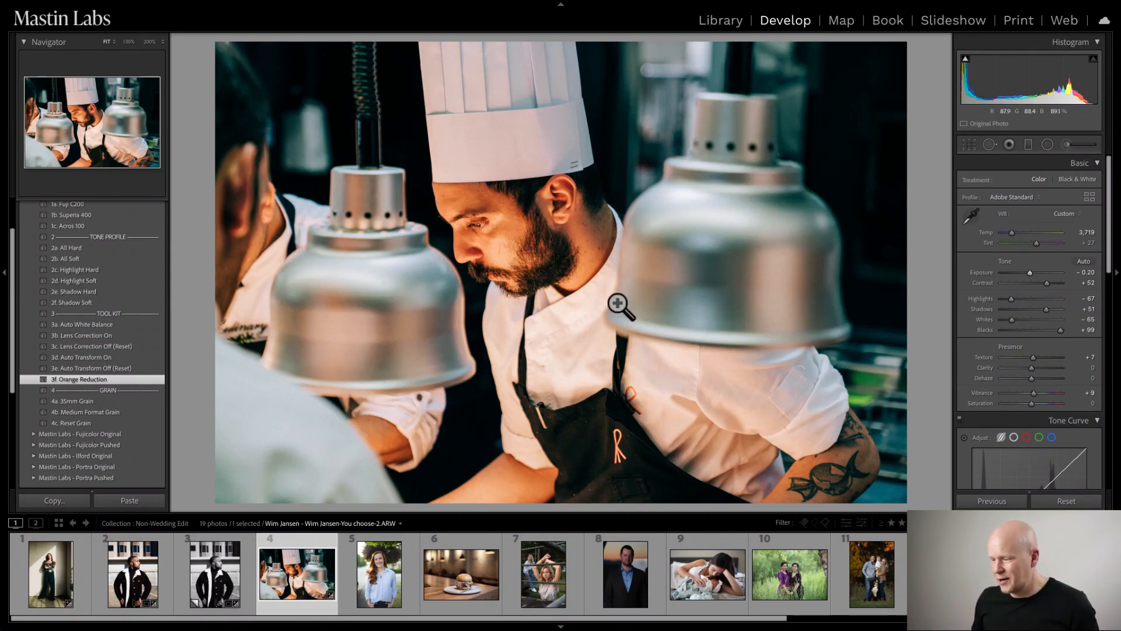
# - Create a virtual copy of the chef photo and apply 1c. Tri-X 400 from Mastin Labs - Adventure Everyday to it
pyautogui.rightClick(307, 578)
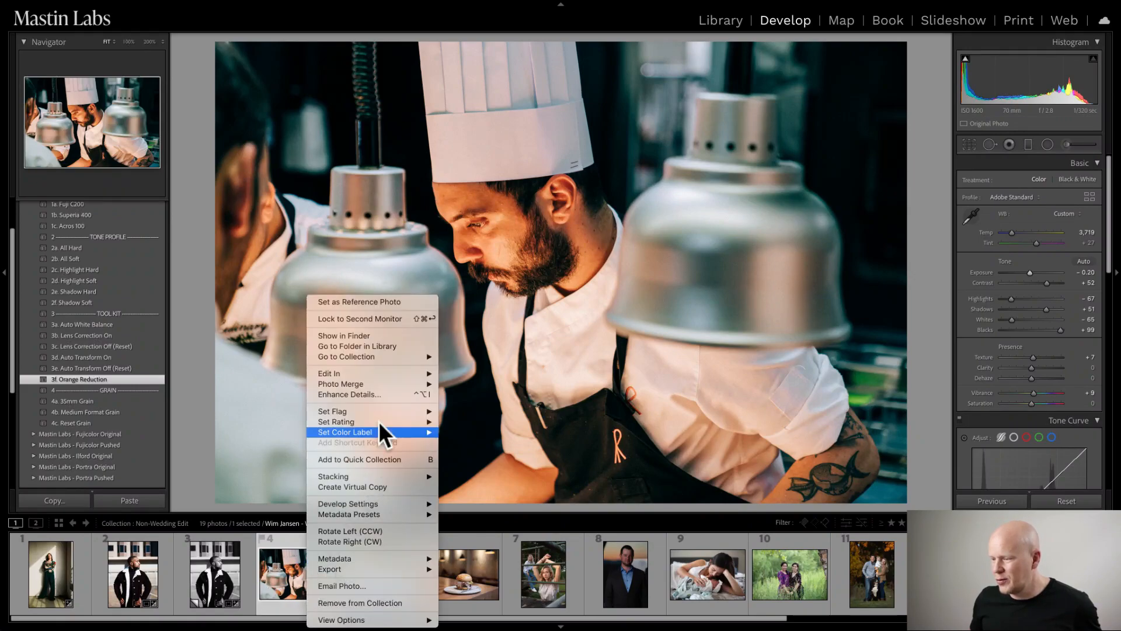
pyautogui.click(367, 485)
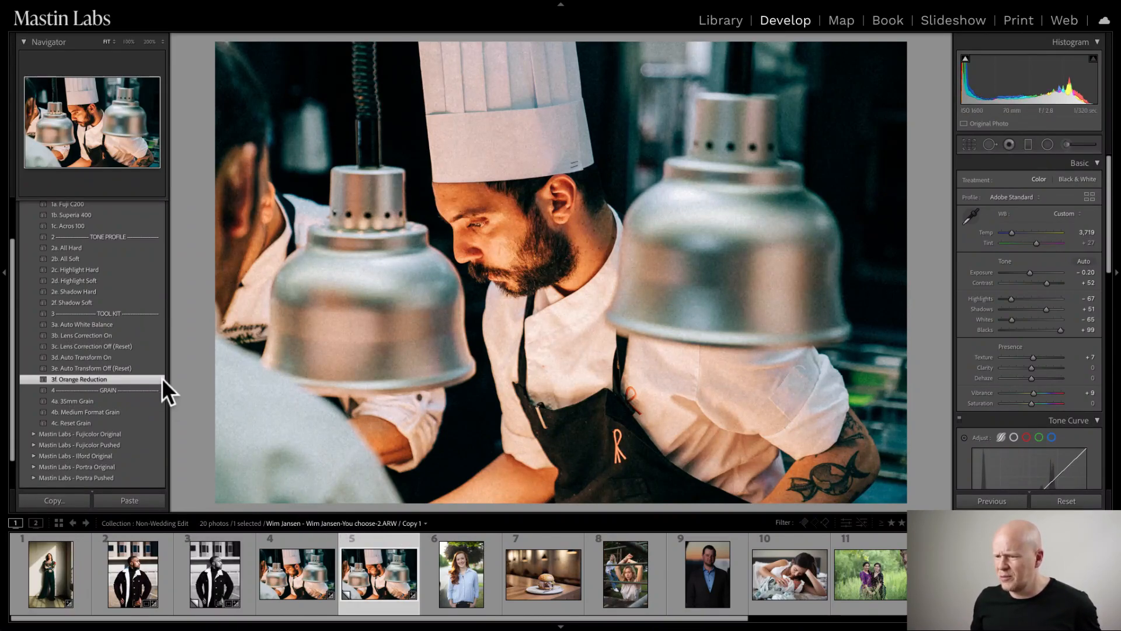
pyautogui.scroll(3, 108, 345)
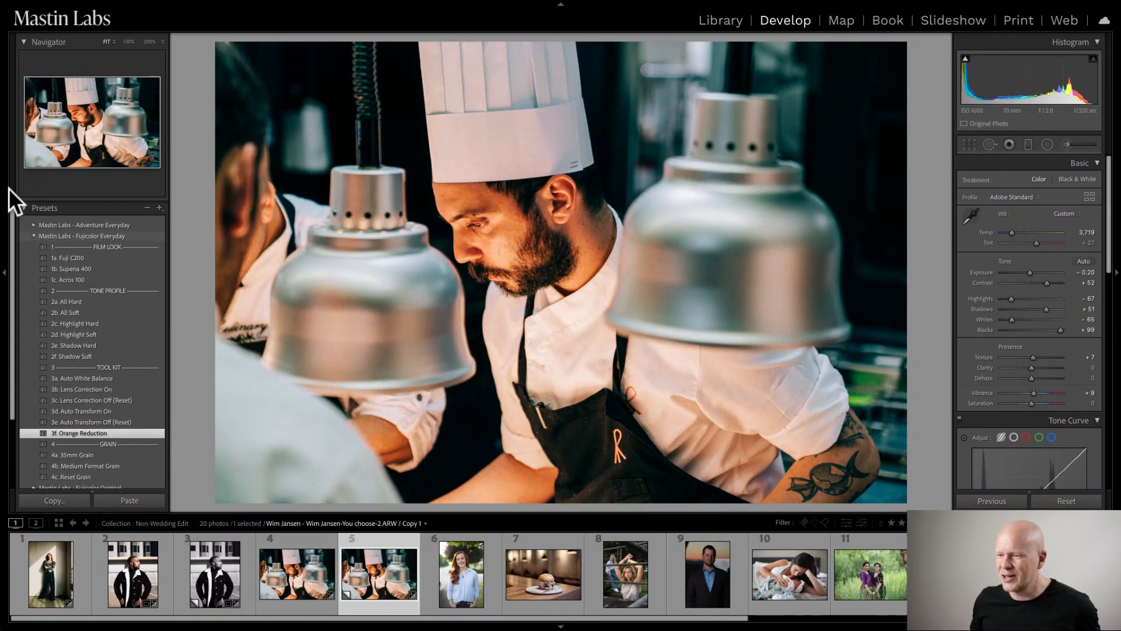
pyautogui.click(34, 234)
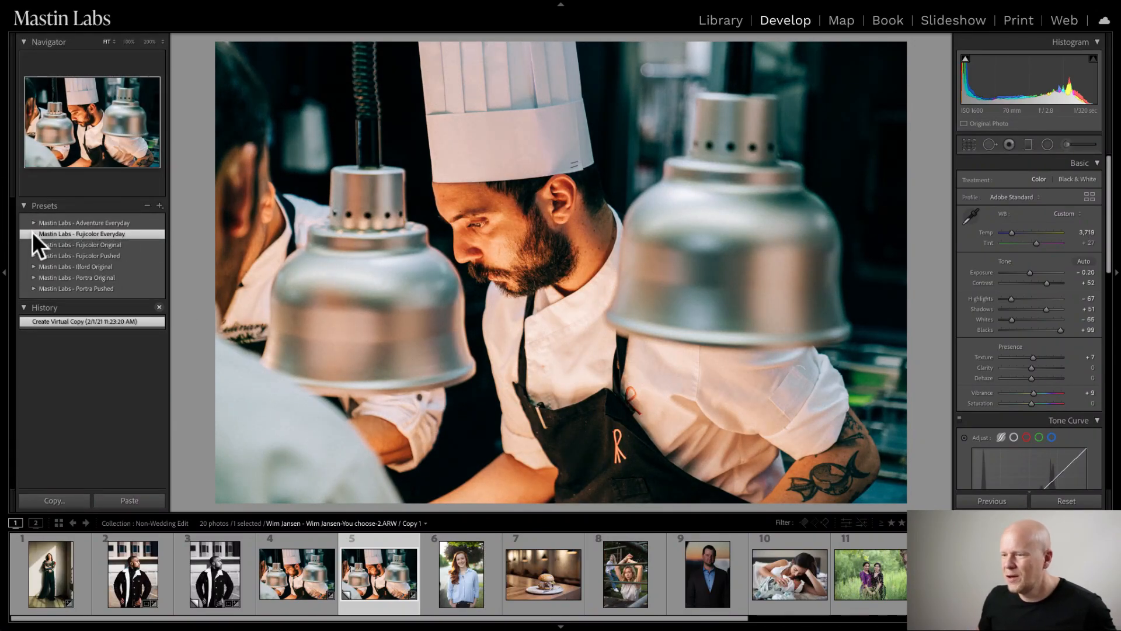
pyautogui.click(33, 222)
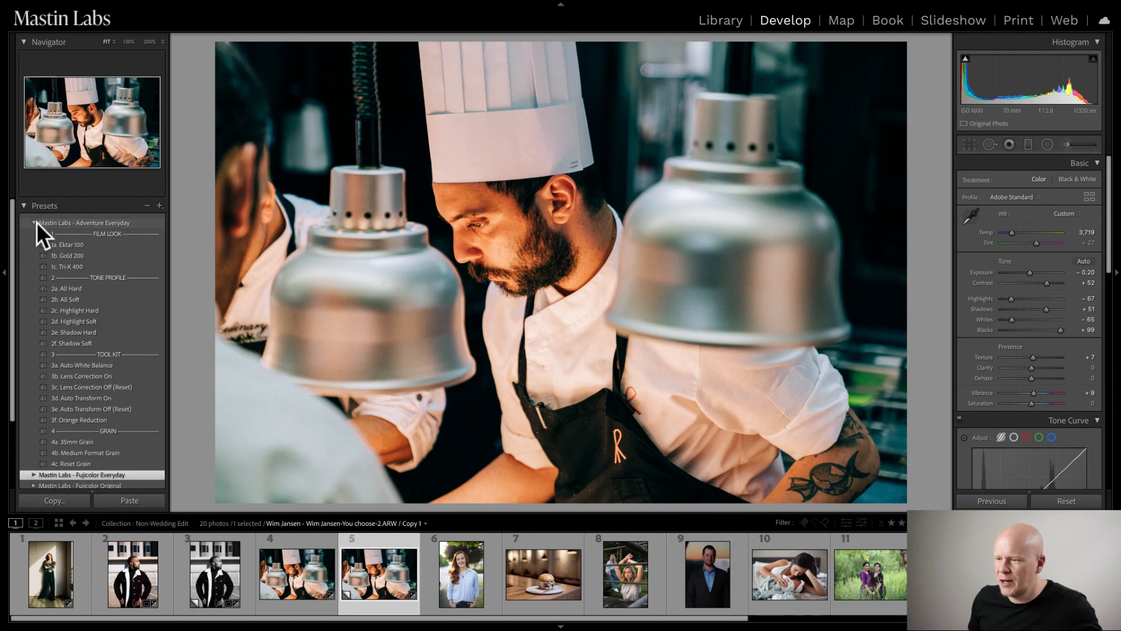
pyautogui.click(125, 266)
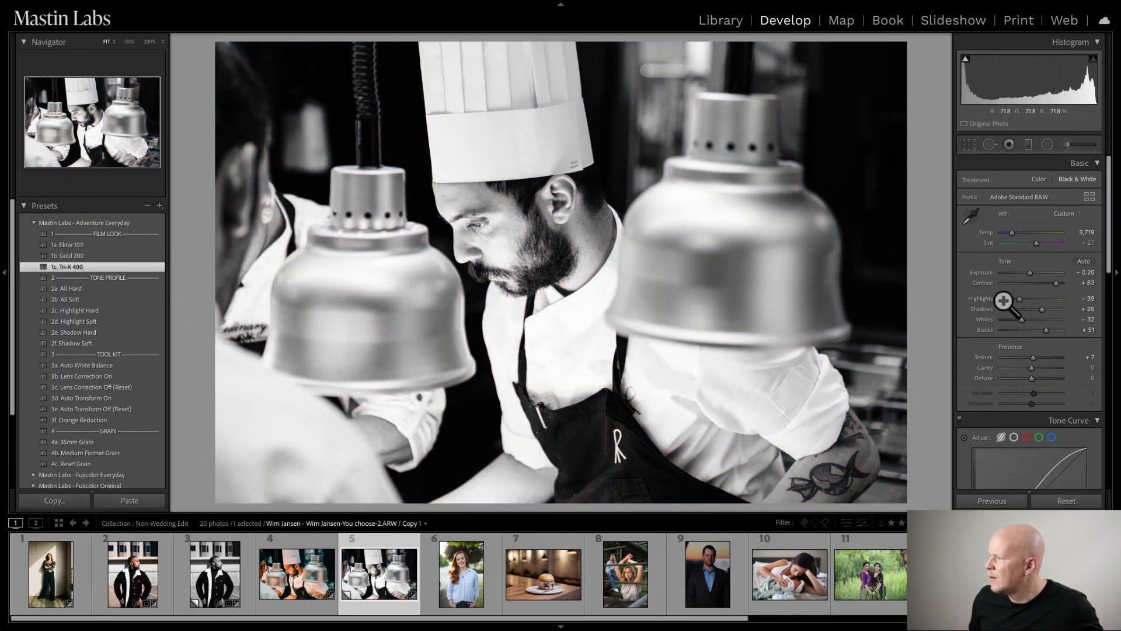
# - Darken the black-and-white chef copy to −0.85 exposure and compare it with the color version
pyautogui.moveTo(1032, 274); pyautogui.dragTo(1027, 274)
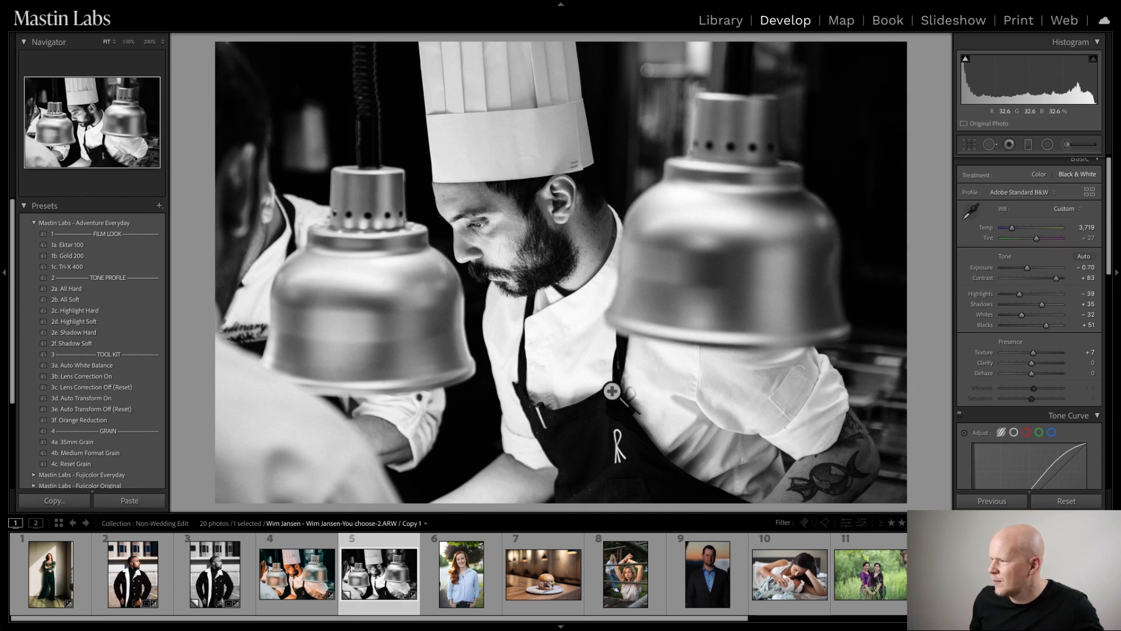
pyautogui.moveTo(1029, 268); pyautogui.dragTo(1026, 268)
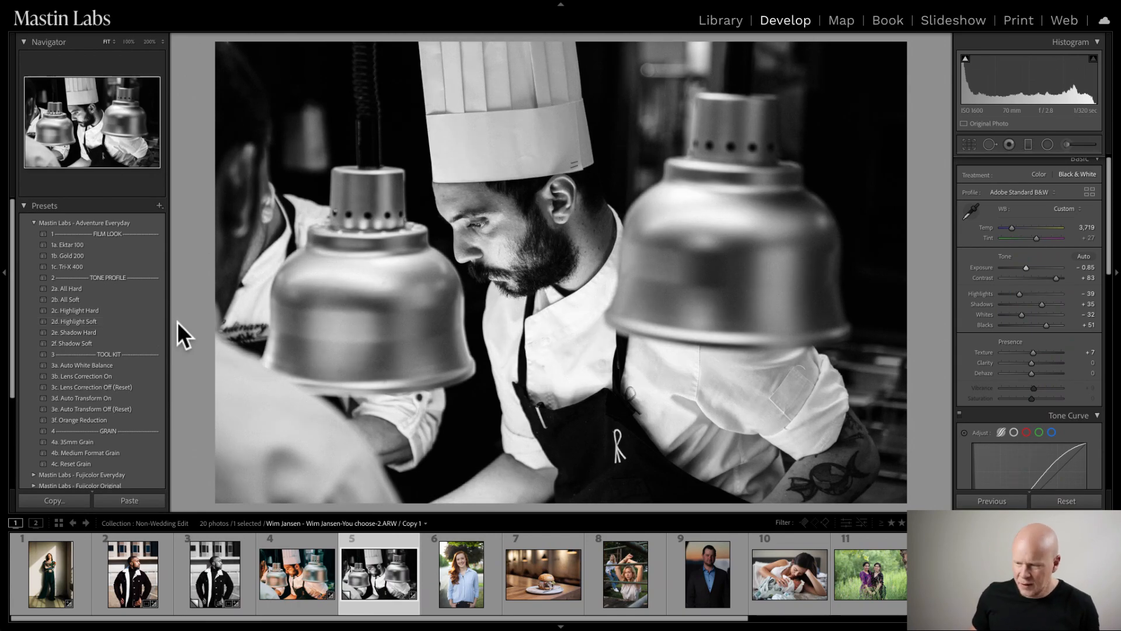
pyautogui.click(290, 579)
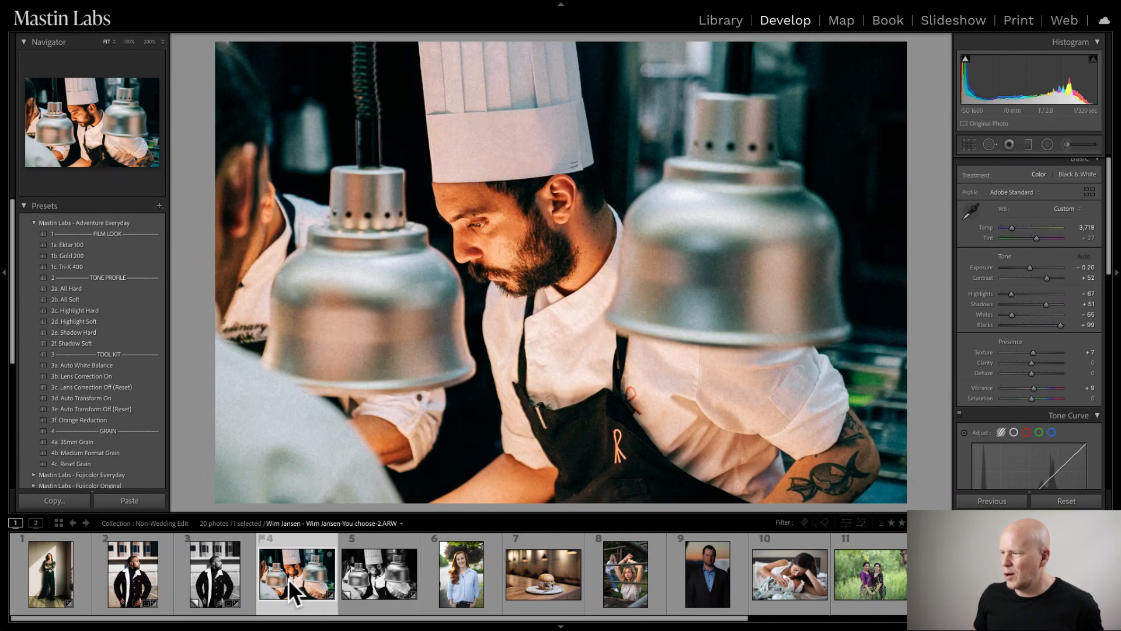
pyautogui.click(384, 575)
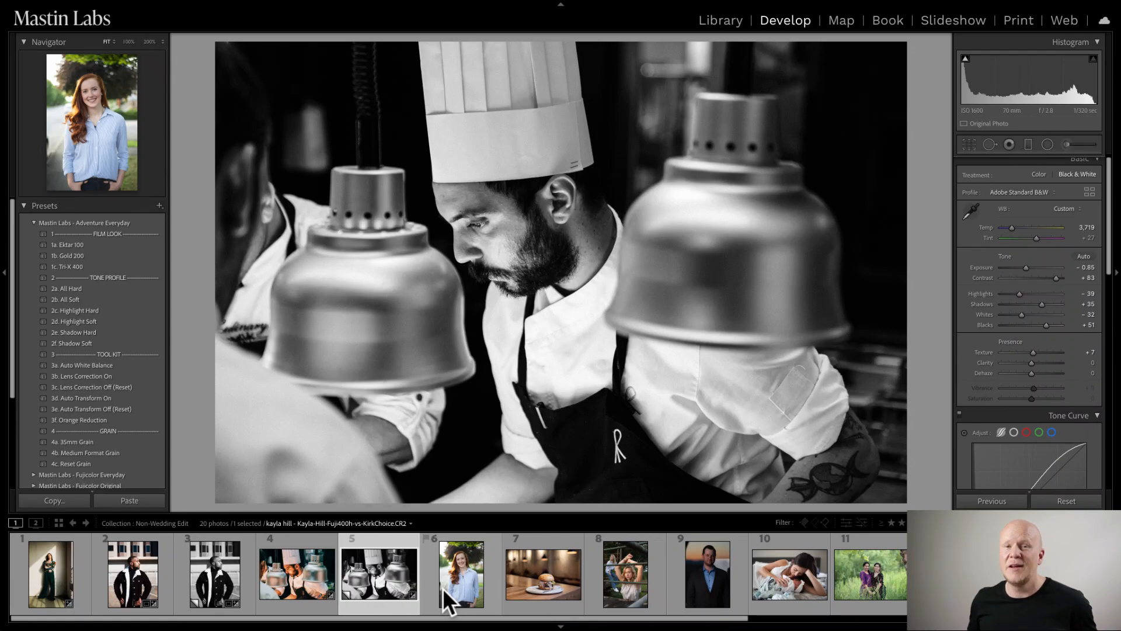
# - Open the portrait of the red-haired woman and apply 1b. Fuji 400H from Mastin Labs - Fujicolor Original
pyautogui.click(466, 584)
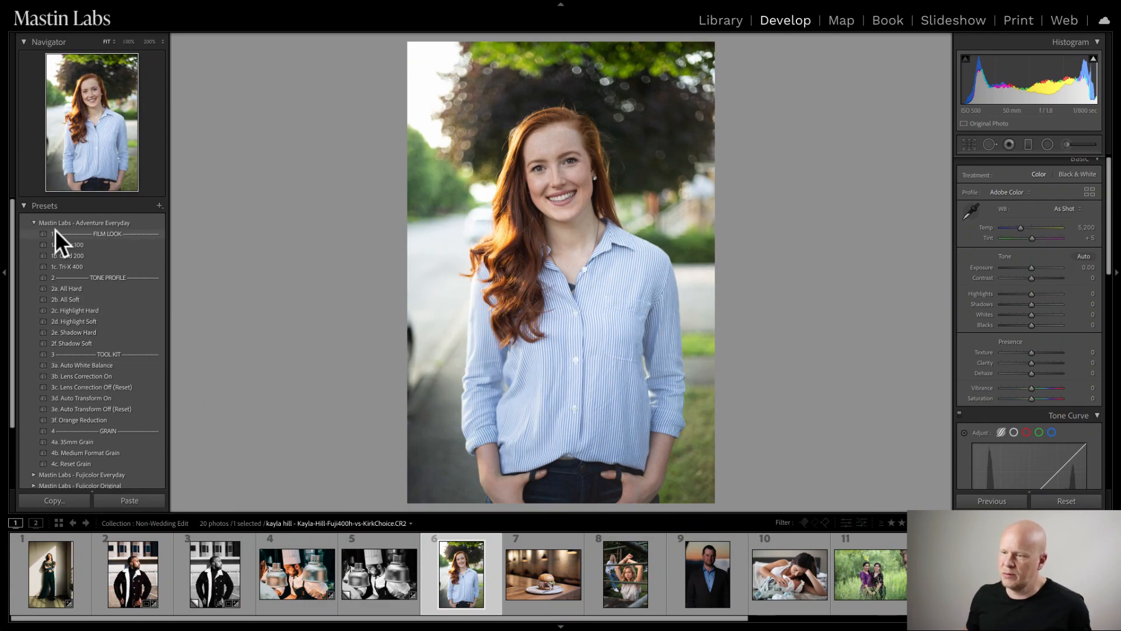
pyautogui.click(34, 222)
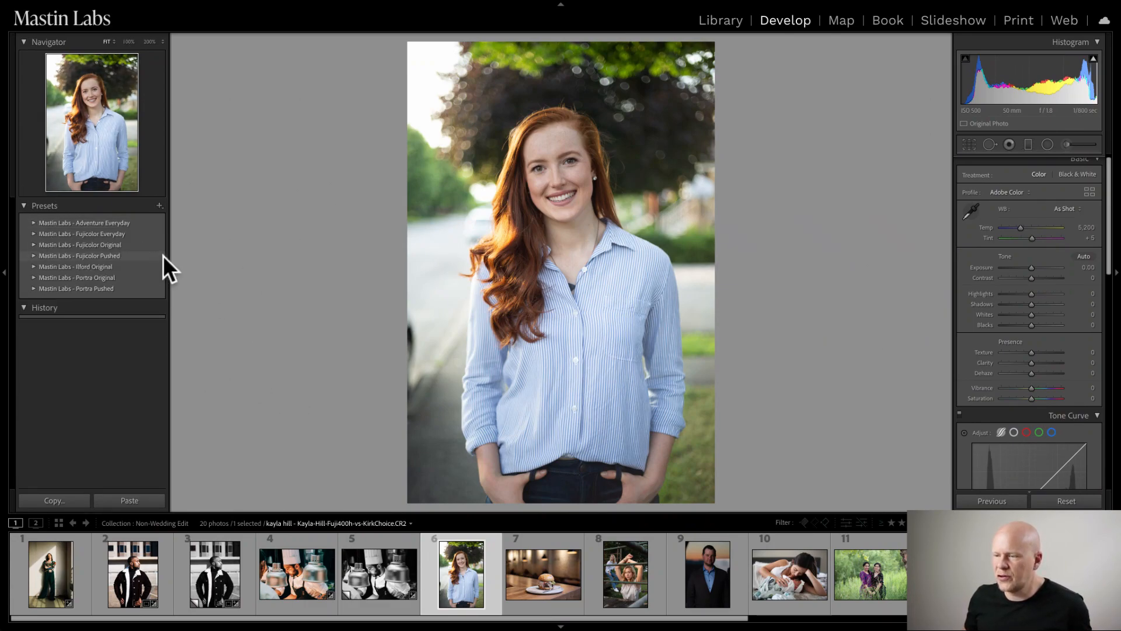
pyautogui.click(33, 245)
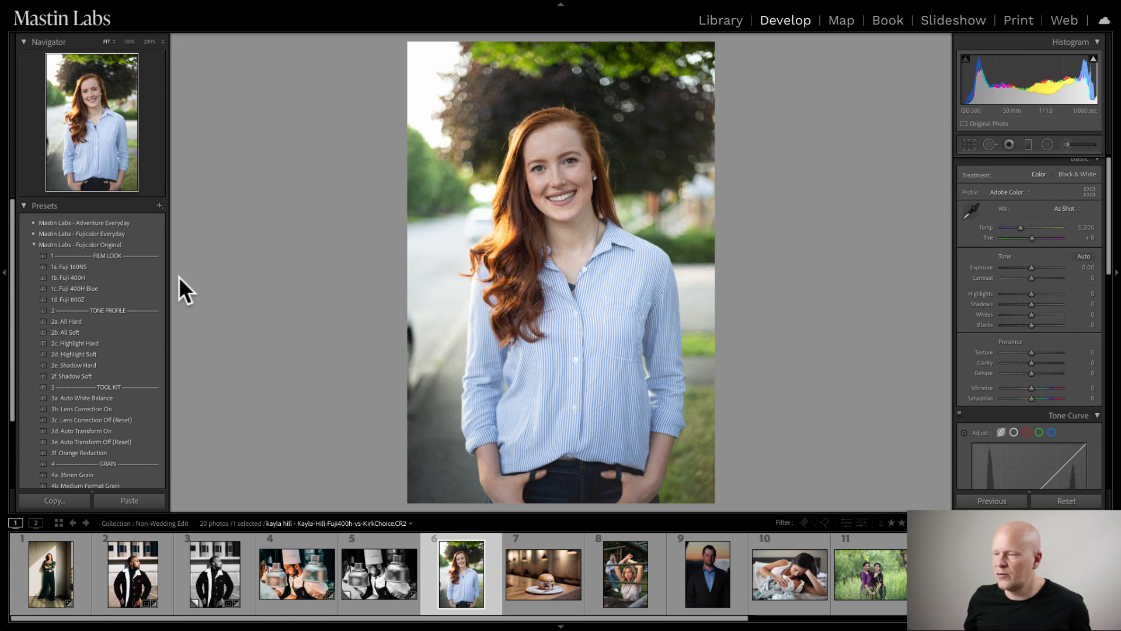
pyautogui.click(134, 278)
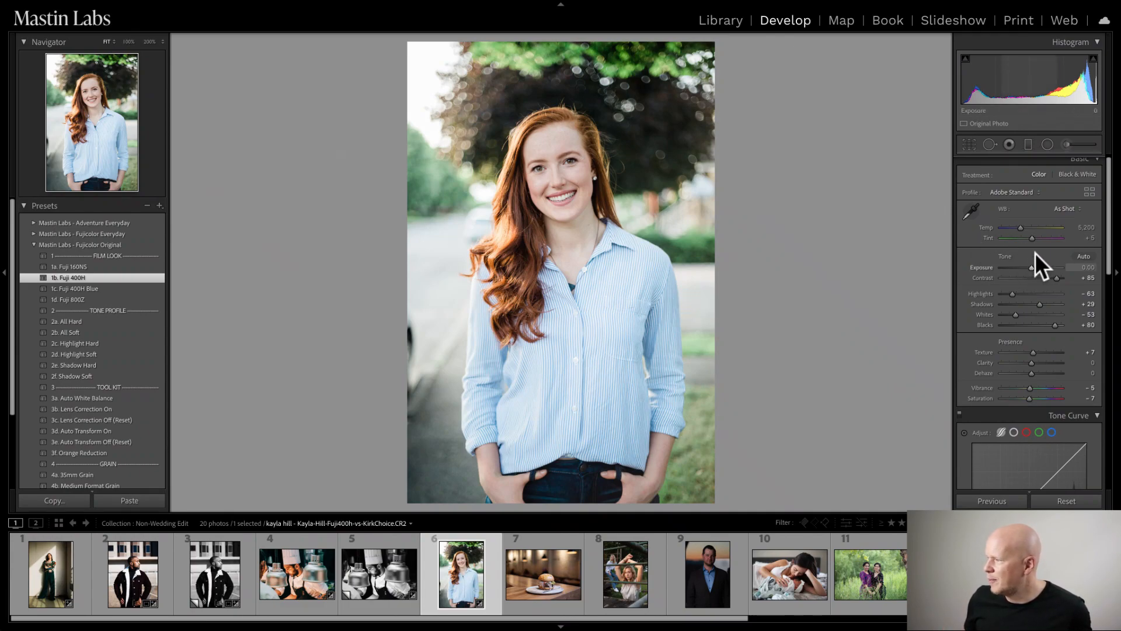
# - Warm the red-haired woman's portrait to a temperature of 6,033 and tint of +15, checking the grey pavement at 100%
pyautogui.click(1020, 226)
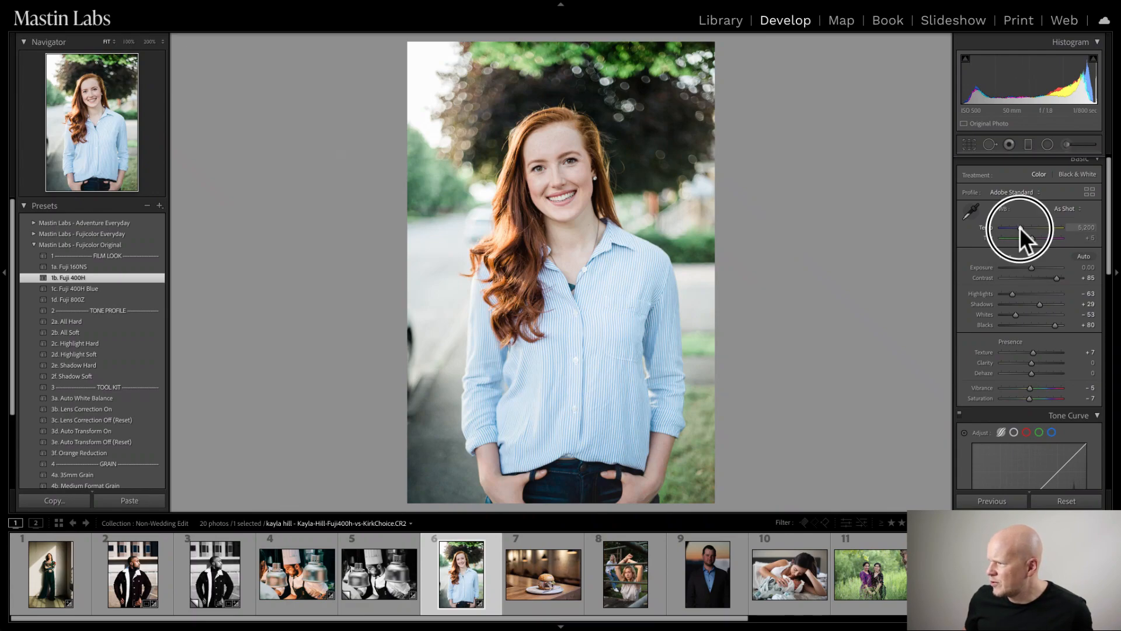
pyautogui.moveTo(1020, 226); pyautogui.dragTo(1022, 227)
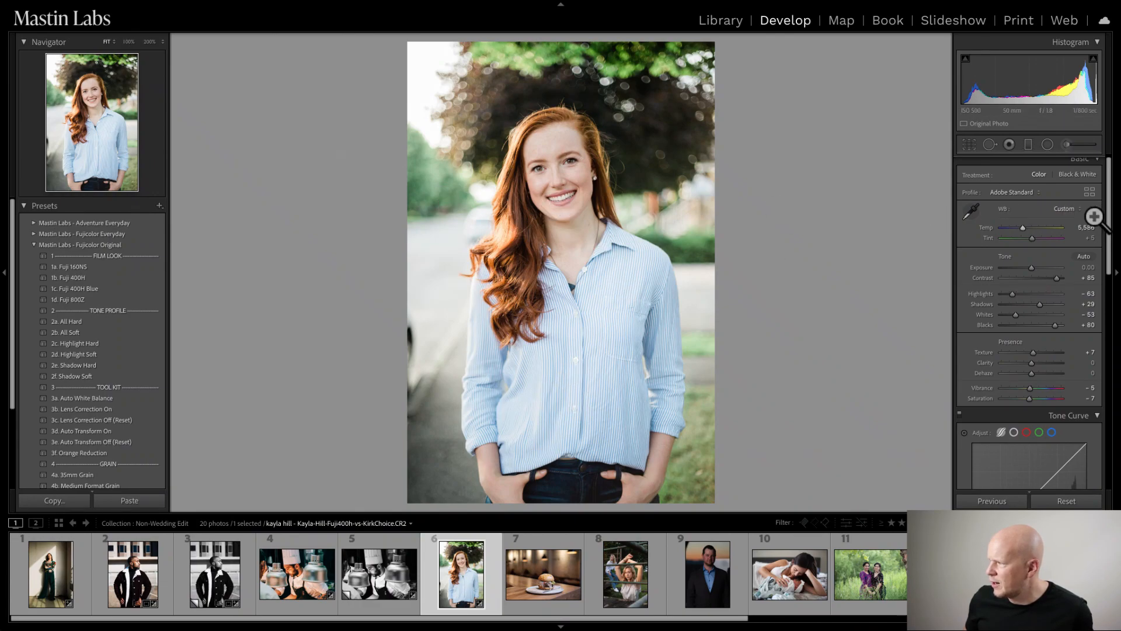
pyautogui.moveTo(1031, 237); pyautogui.dragTo(1027, 226)
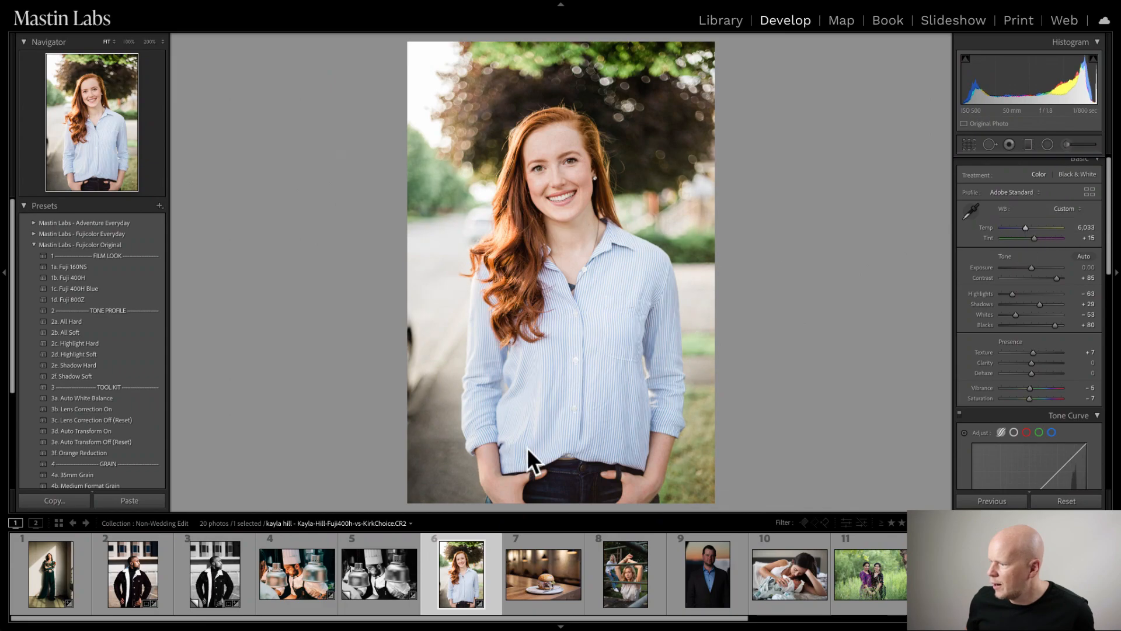
pyautogui.click(456, 444)
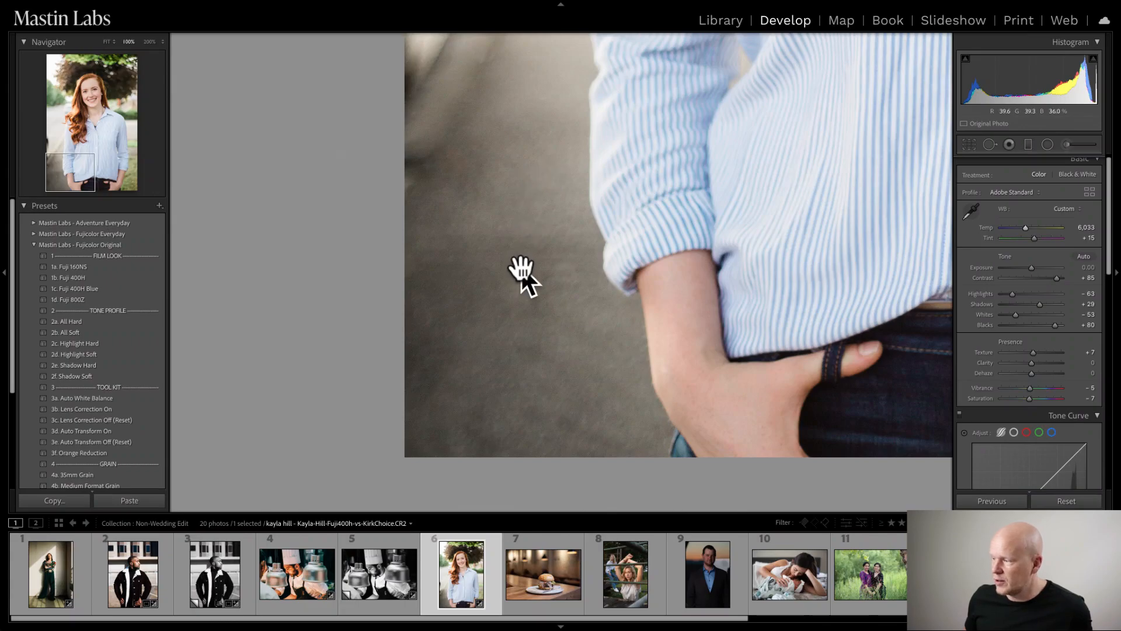
pyautogui.click(568, 251)
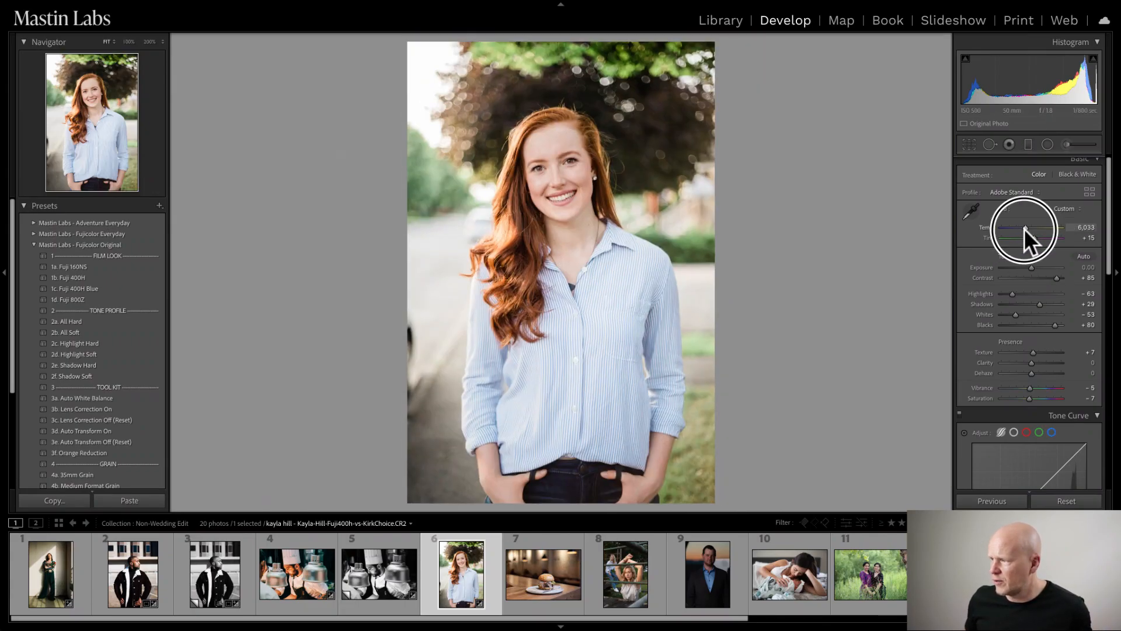
# - Try a warmer temperature of 6,633 on the portrait and inspect the pavement beside her hand at 100%
pyautogui.moveTo(1024, 229); pyautogui.dragTo(1028, 226)
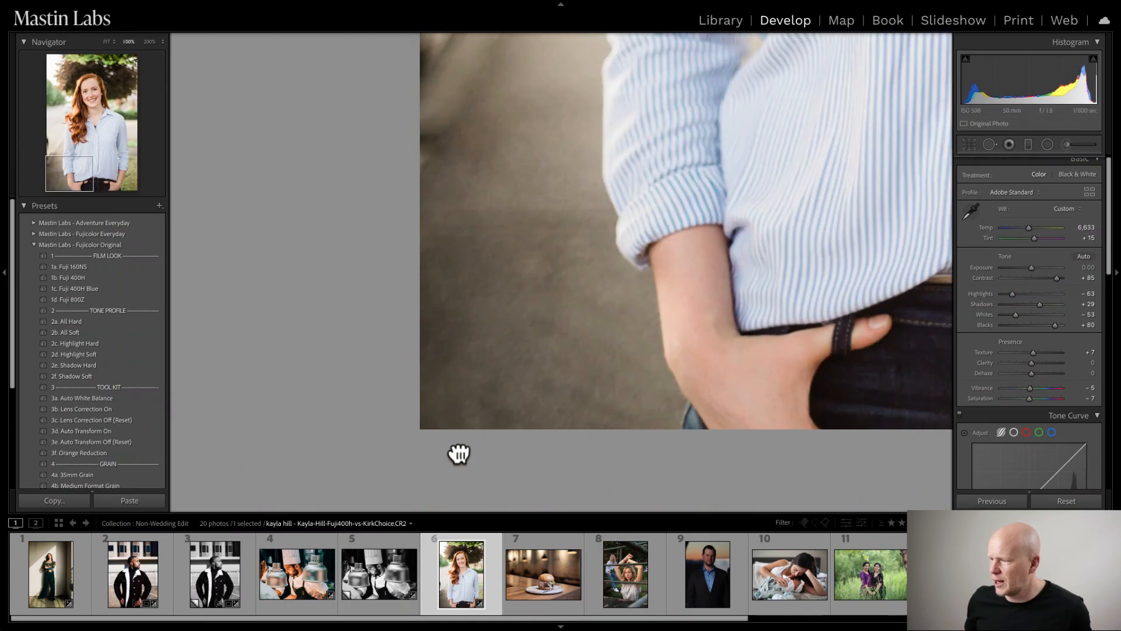
pyautogui.click(438, 458)
pyautogui.click(574, 233)
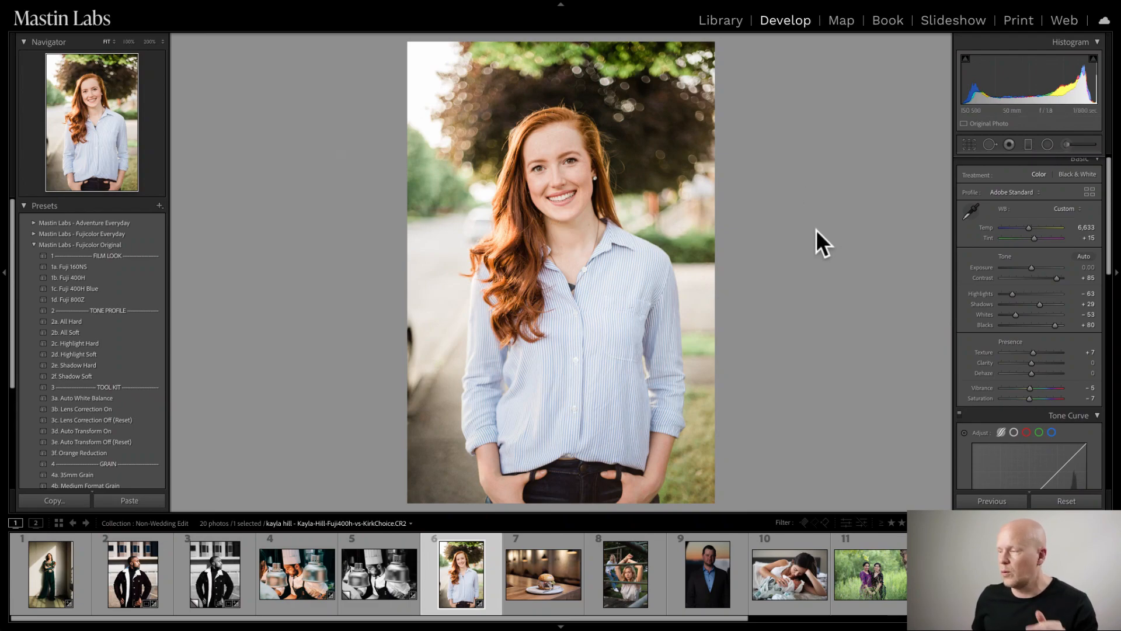
# - Set the portrait's temperature to 6,106 and compare the before and after versions side by side
pyautogui.click(1028, 226)
pyautogui.moveTo(1028, 227); pyautogui.dragTo(1026, 227)
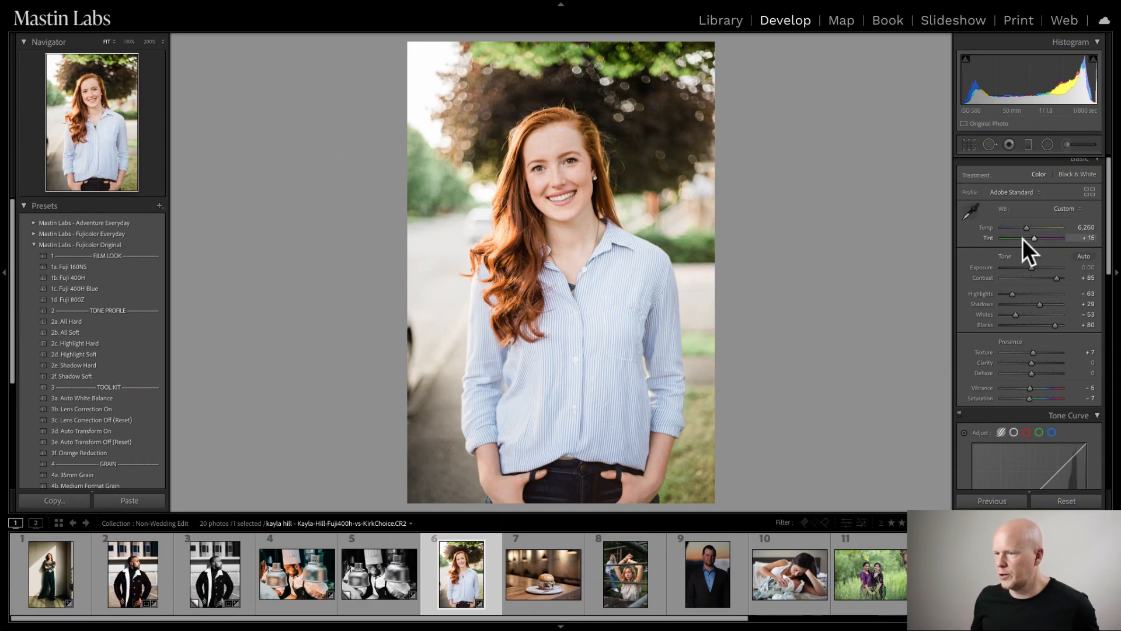
pyautogui.moveTo(1026, 226); pyautogui.dragTo(1025, 226)
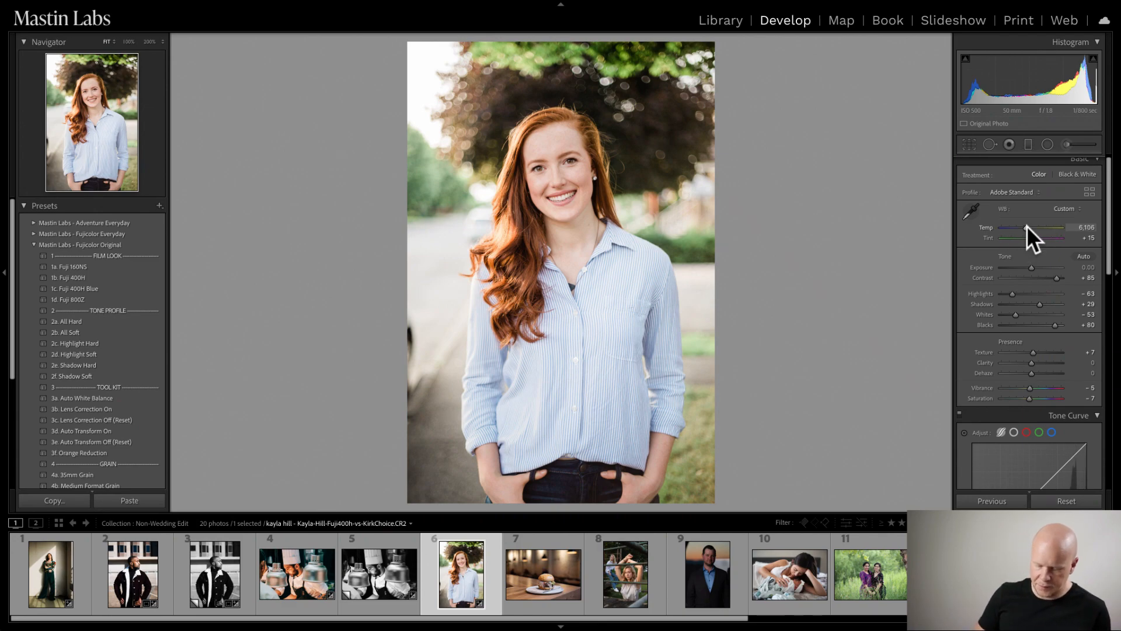
pyautogui.press('y')
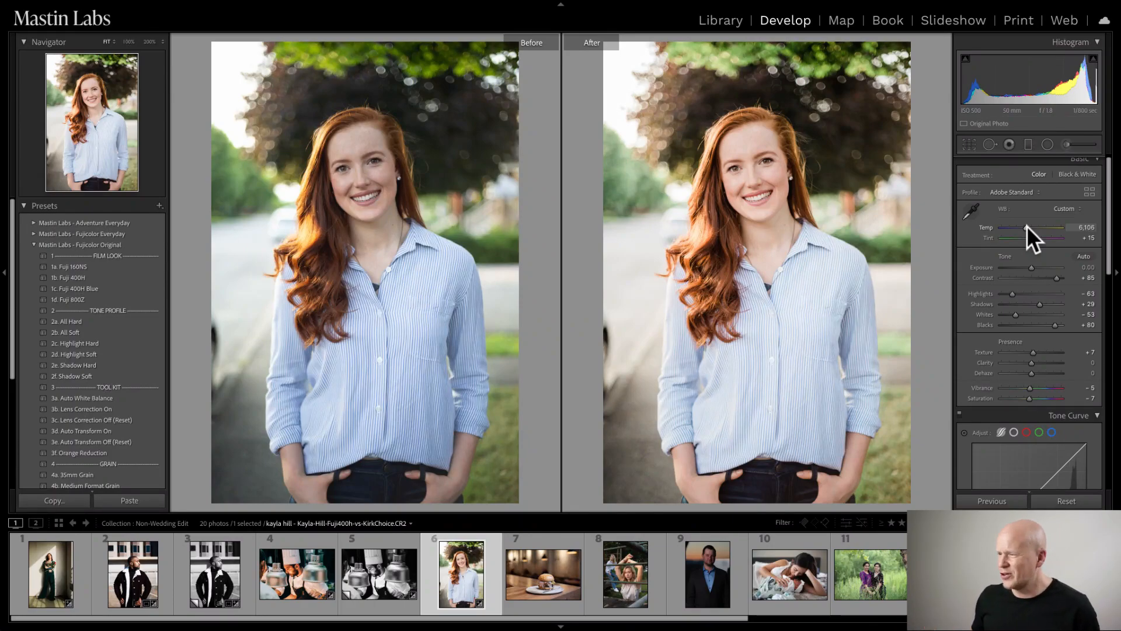
pyautogui.press('y')
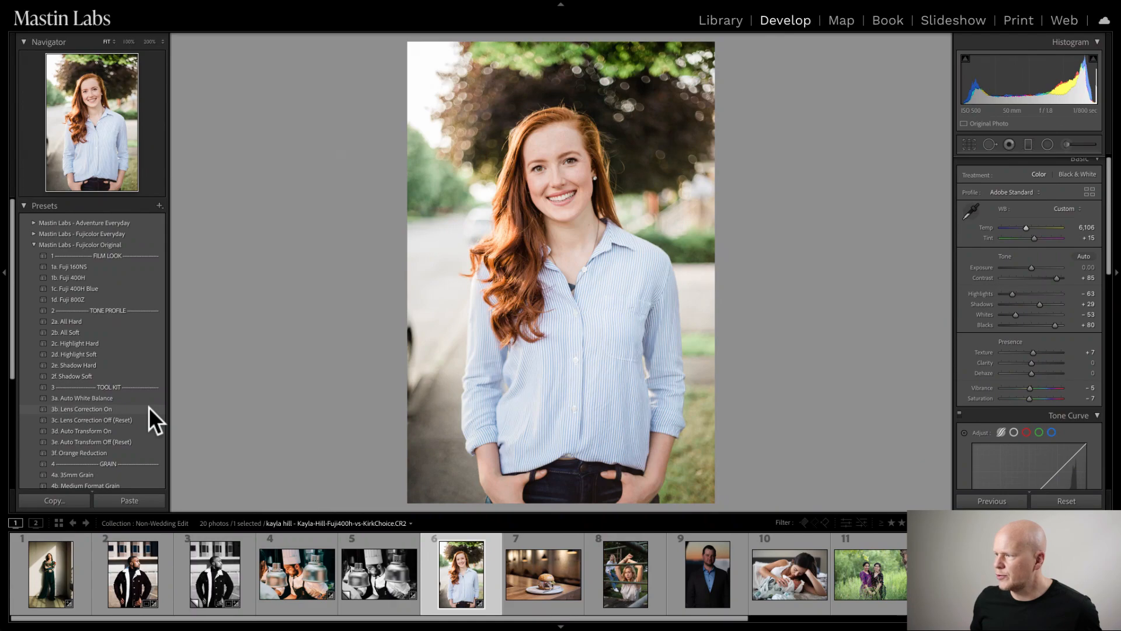
# - Apply 3b. Lens Correction On to the portrait and lower its exposure to −0.30
pyautogui.moveTo(149, 408)
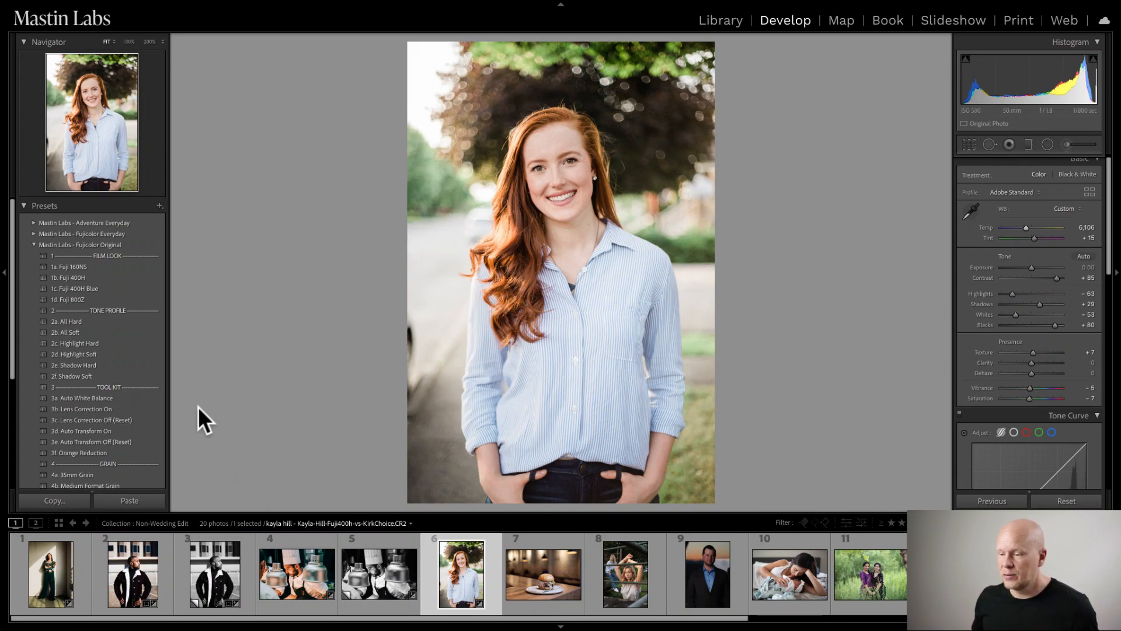
pyautogui.click(148, 409)
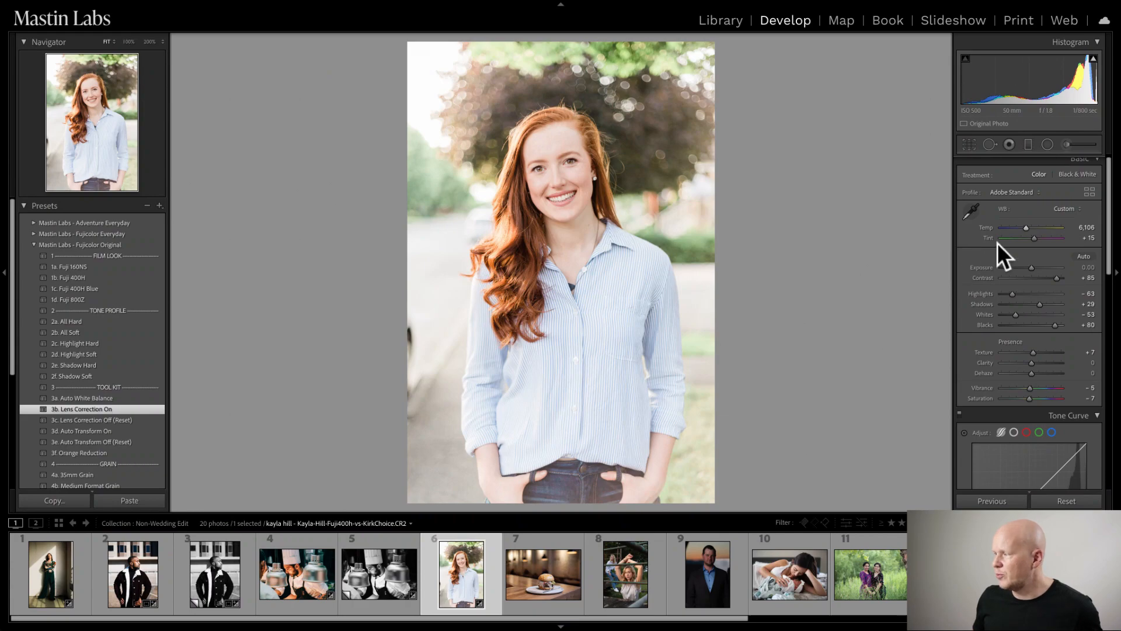
pyautogui.moveTo(1029, 269); pyautogui.dragTo(1028, 267)
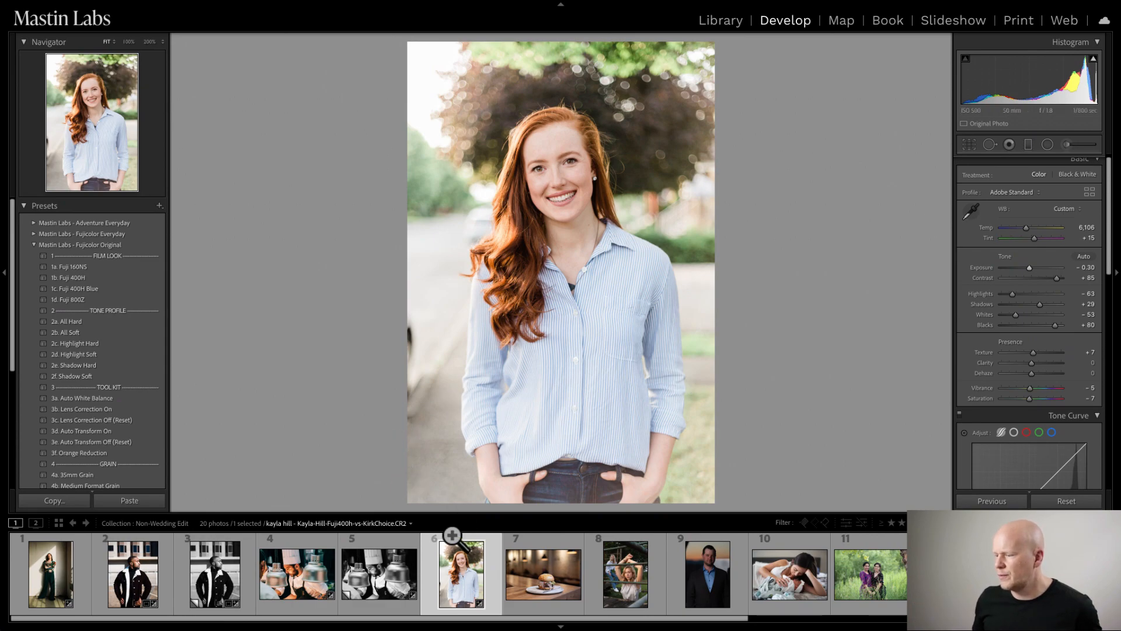
# - Create a virtual copy of the portrait reverted to its last temperature edit before lens correction, and compare it with the original
pyautogui.rightClick(457, 563)
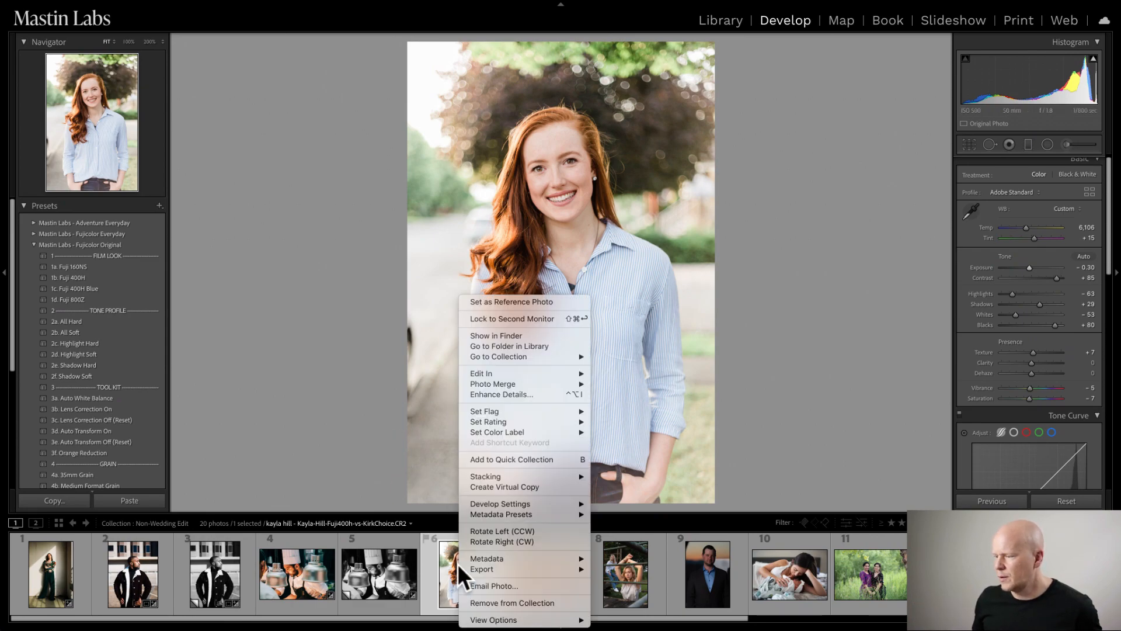
pyautogui.click(503, 487)
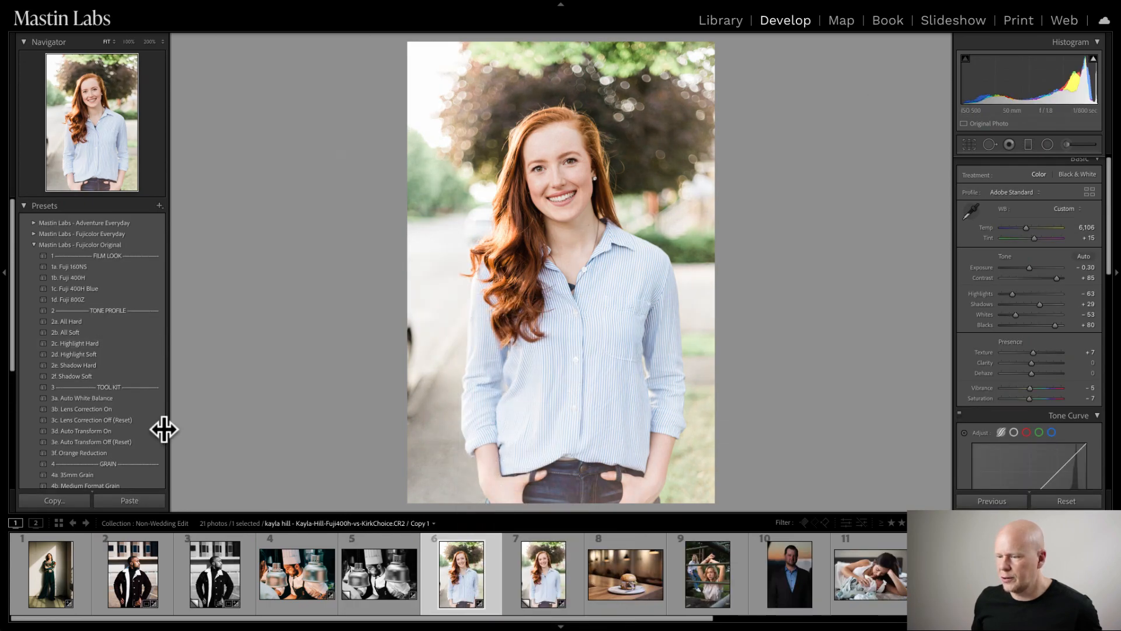
pyautogui.scroll(-3, 135, 418)
pyautogui.scroll(-3, 128, 413)
pyautogui.click(102, 447)
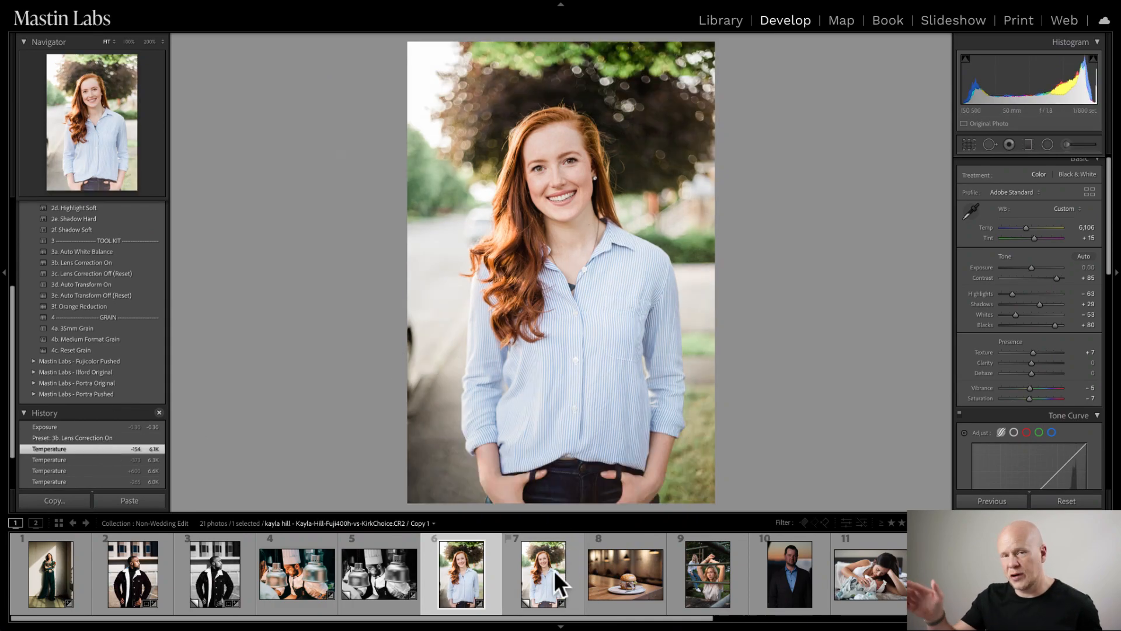
pyautogui.keyDown('ctrl'); pyautogui.click(524, 570); pyautogui.keyUp('ctrl')
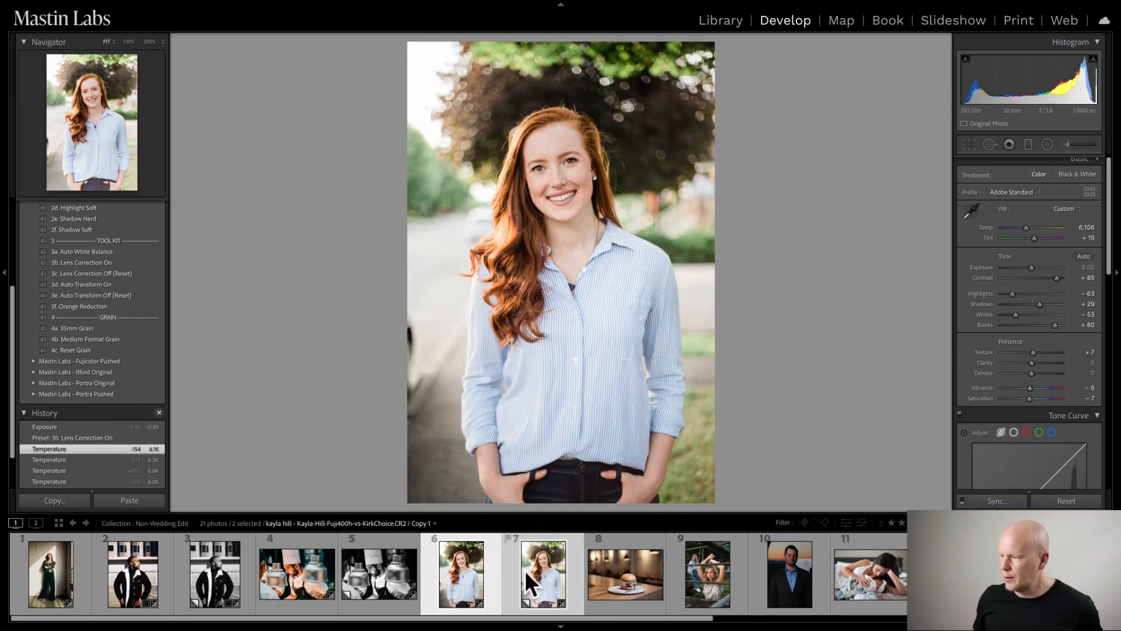
pyautogui.press('c')
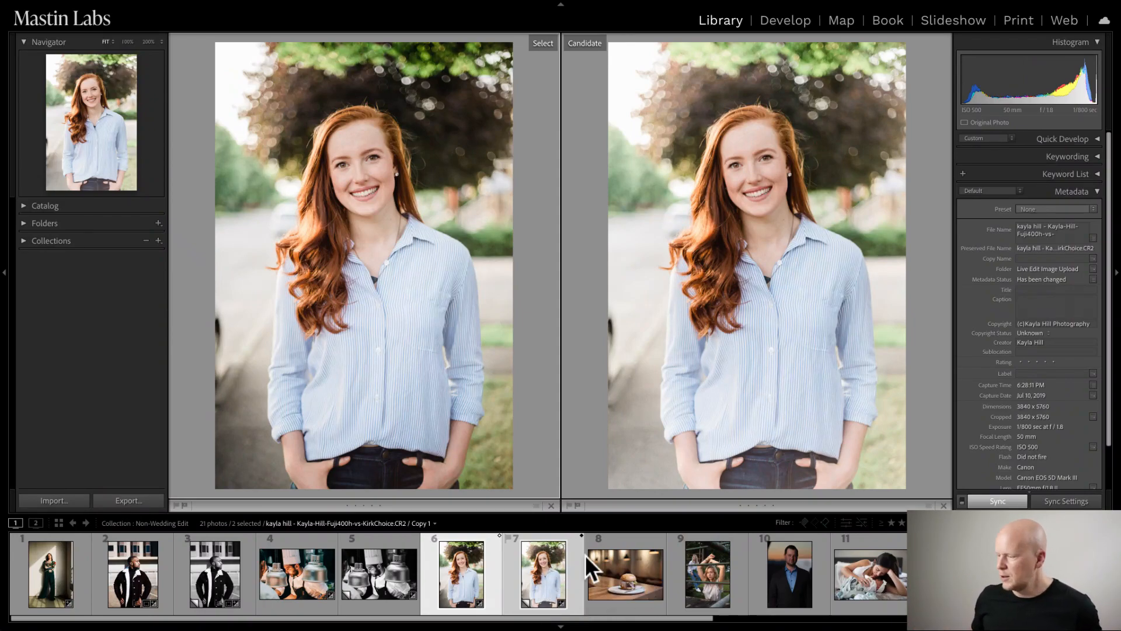
# - Leave the comparison and open the burger photo alone in the Develop module
pyautogui.click(625, 580)
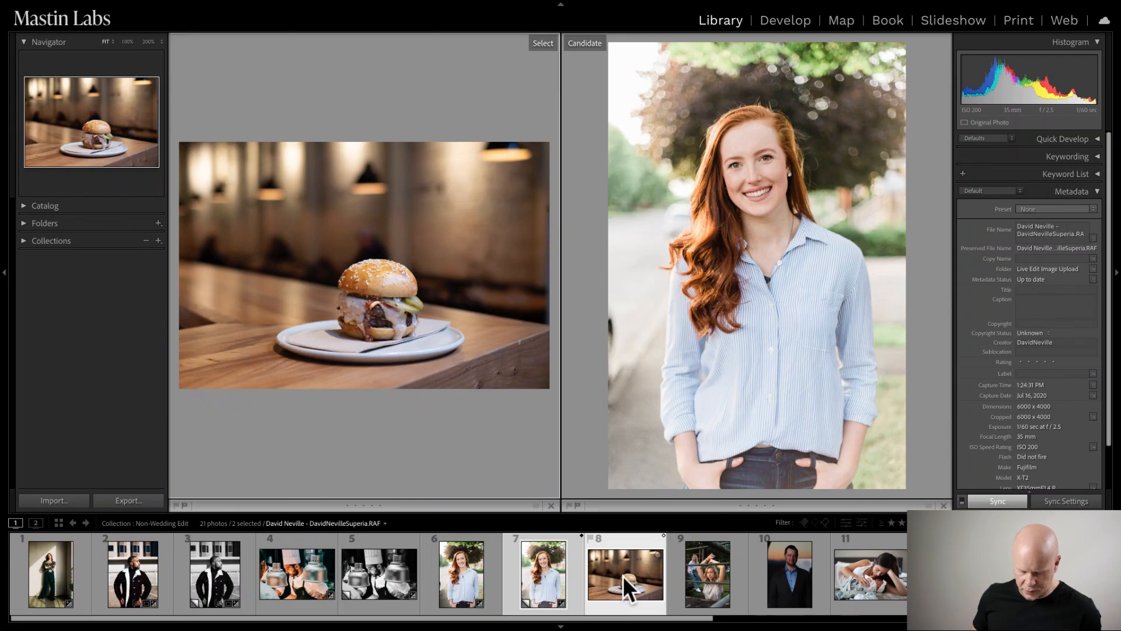
pyautogui.press('d')
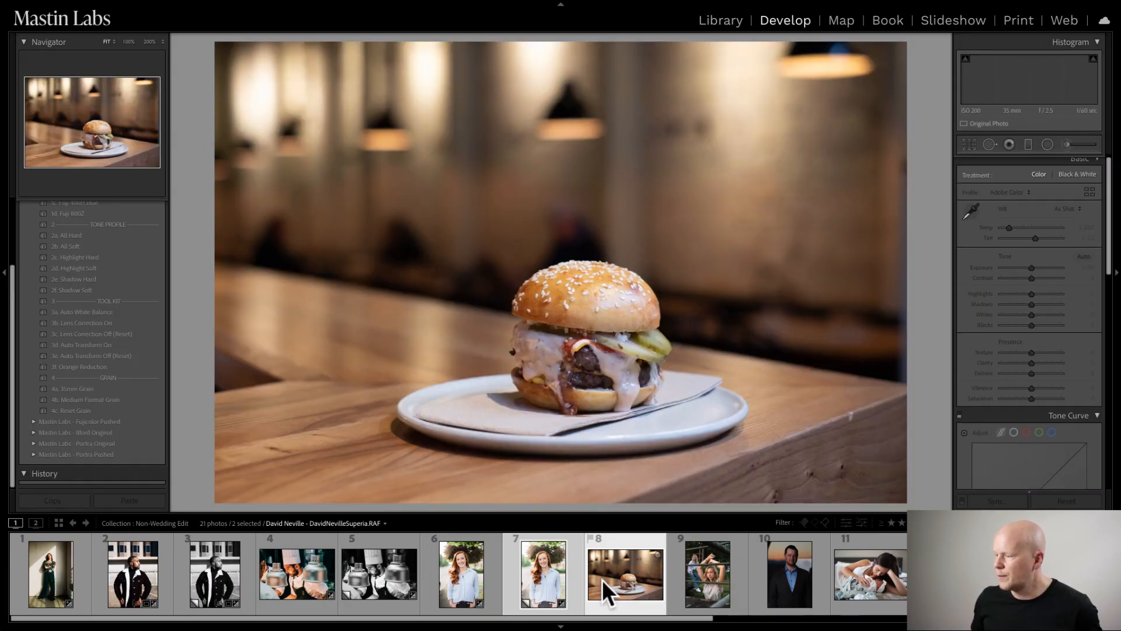
pyautogui.click(693, 569)
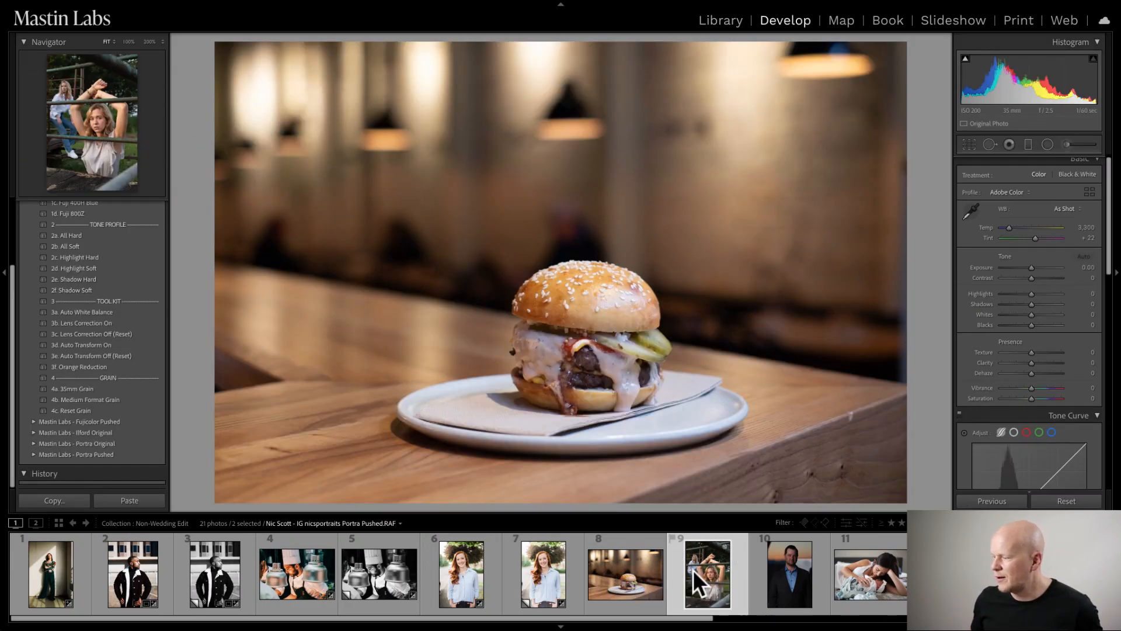
pyautogui.click(625, 571)
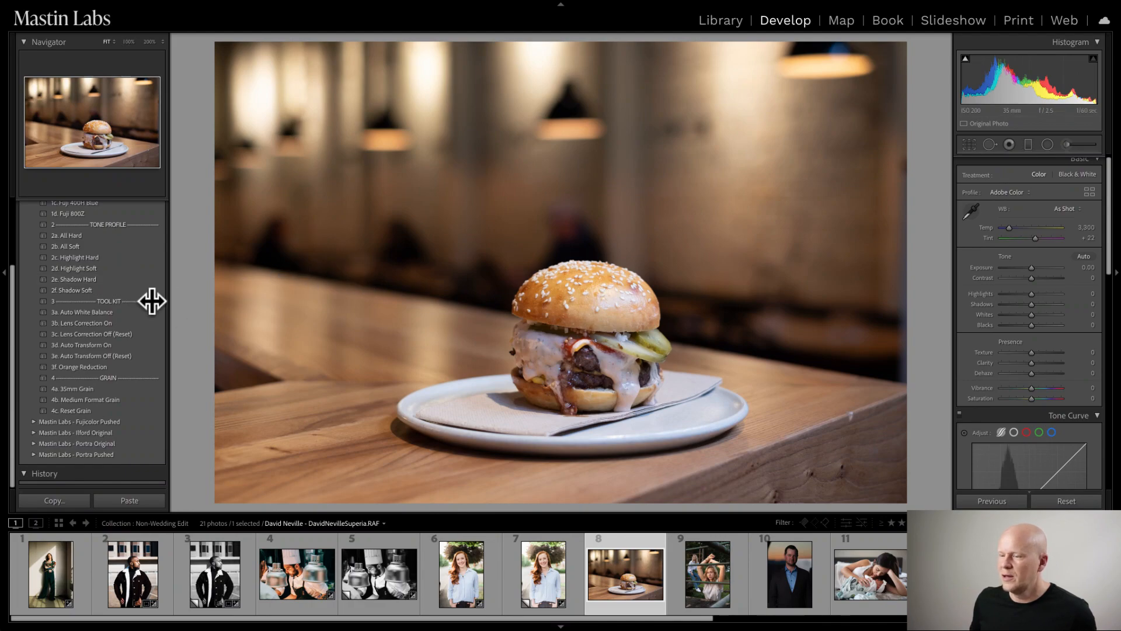
# - Apply 1b. Superia 400 from Mastin Labs - Fujicolor Everyday to the burger photo and lower its exposure to −0.20
pyautogui.scroll(4, 140, 305)
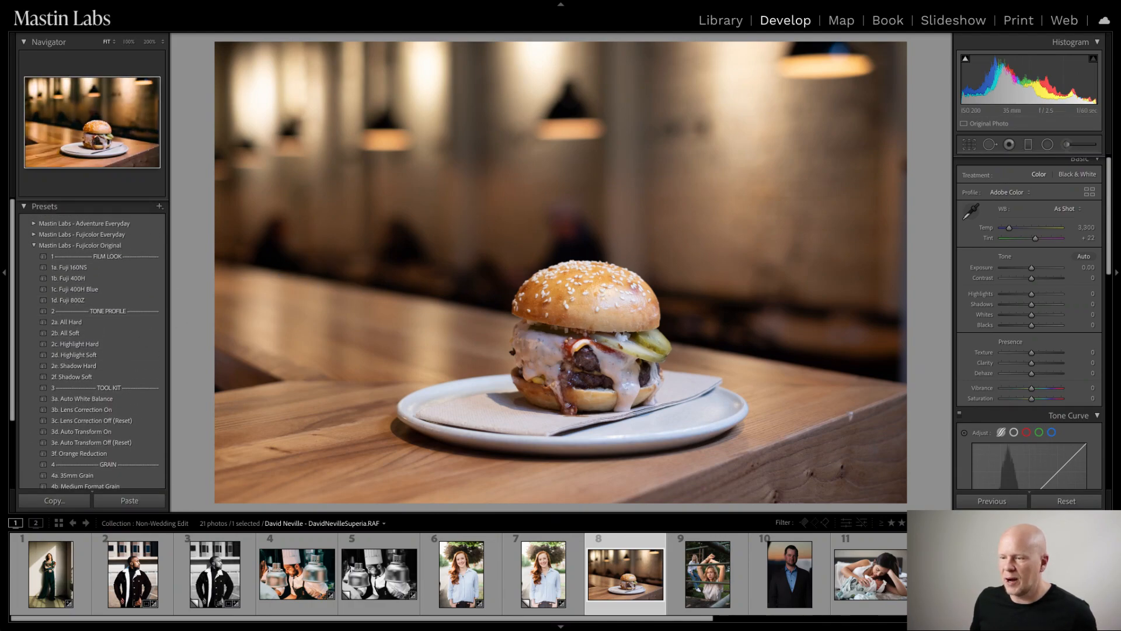
pyautogui.click(33, 245)
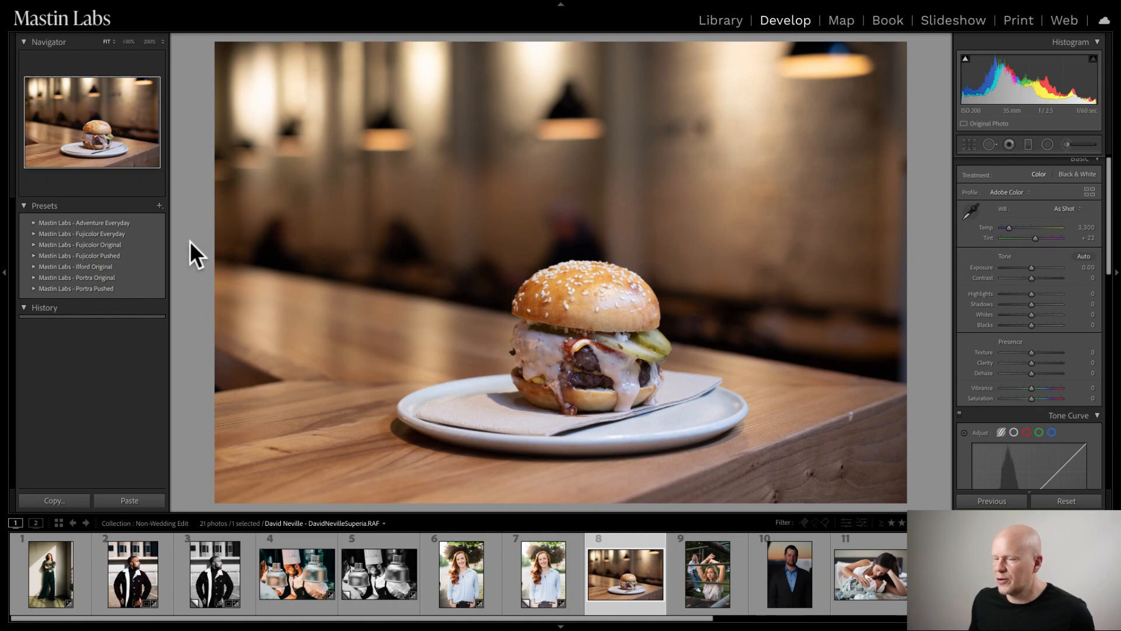
pyautogui.click(35, 233)
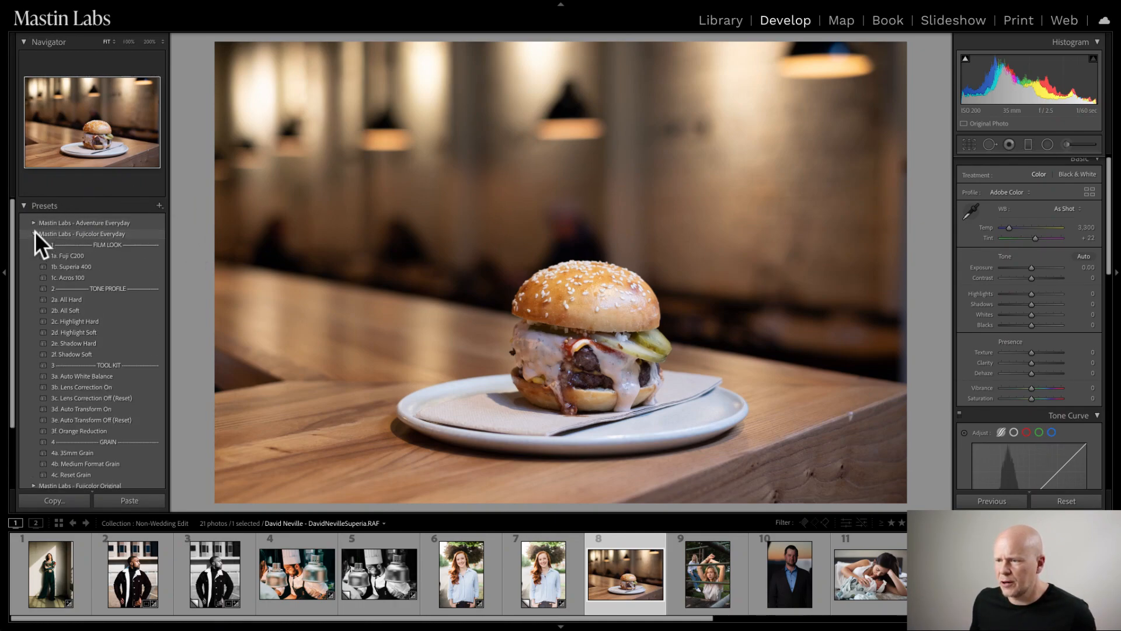
pyautogui.click(130, 267)
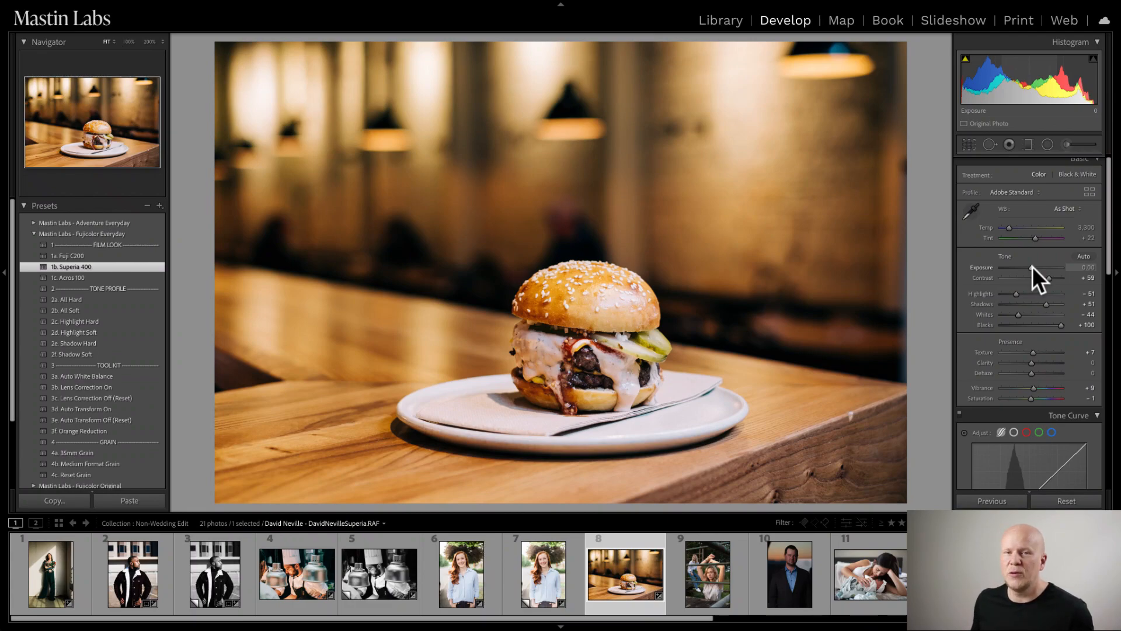
pyautogui.moveTo(1033, 267); pyautogui.dragTo(1030, 267)
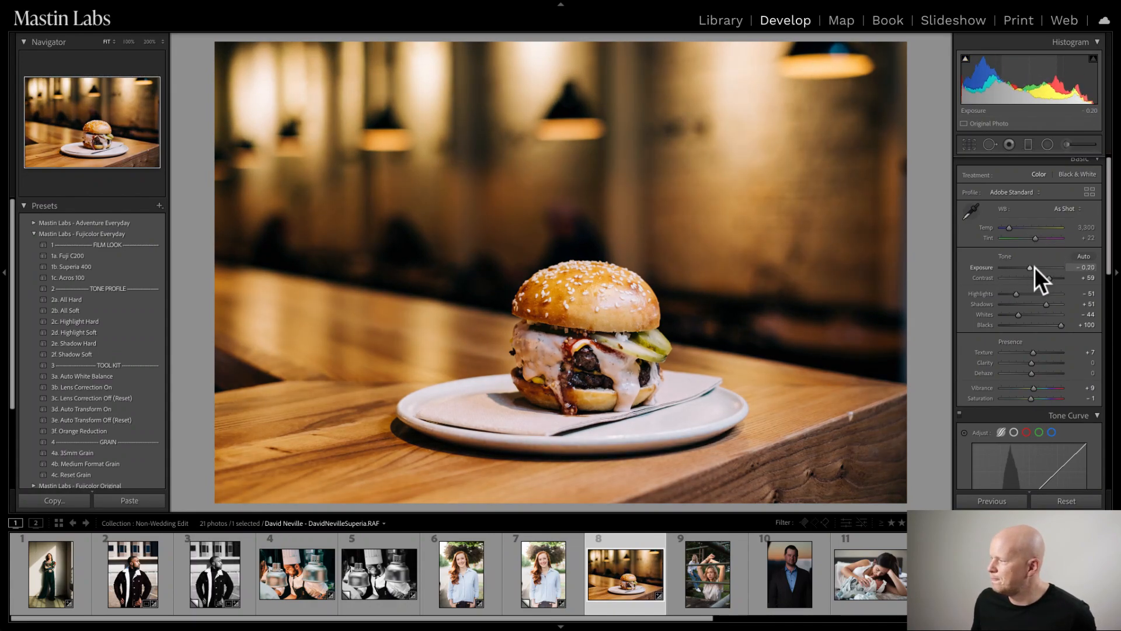
# - Try straightening the burger photo with a −0.18 crop rotation and with 3d. Auto Transform On, reverting each attempt
pyautogui.click(969, 141)
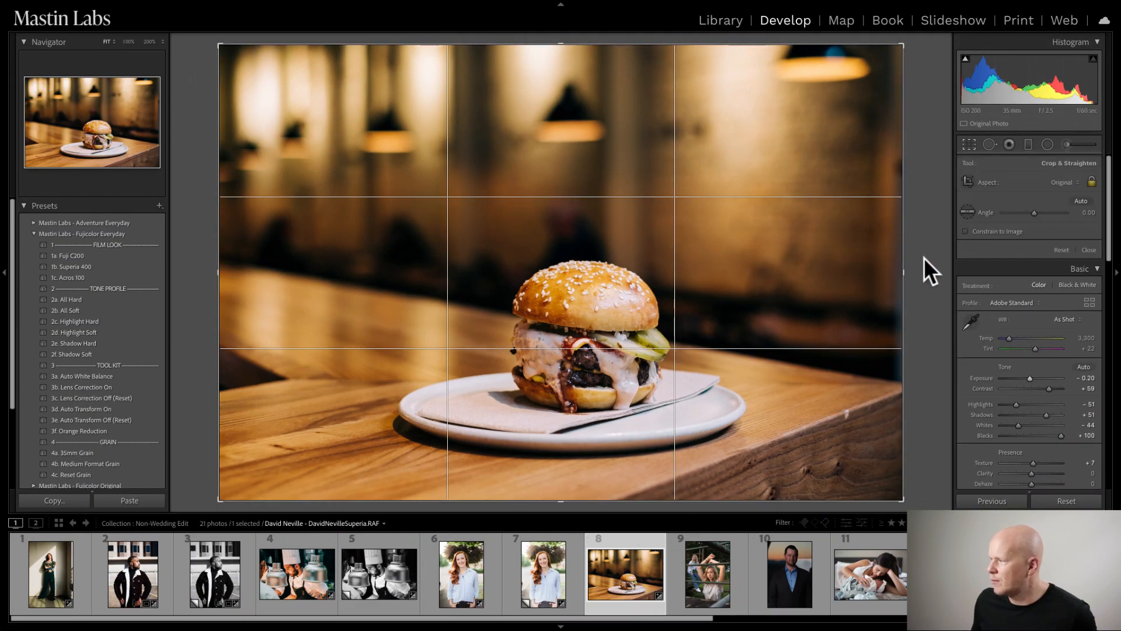
pyautogui.moveTo(924, 258); pyautogui.dragTo(920, 256)
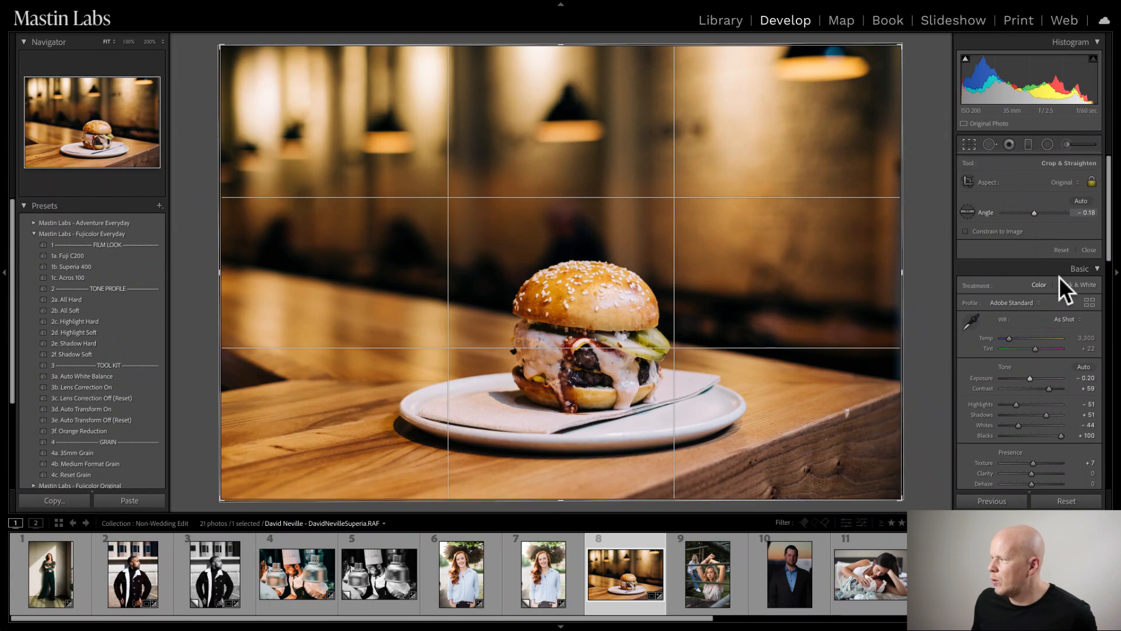
pyautogui.click(1061, 250)
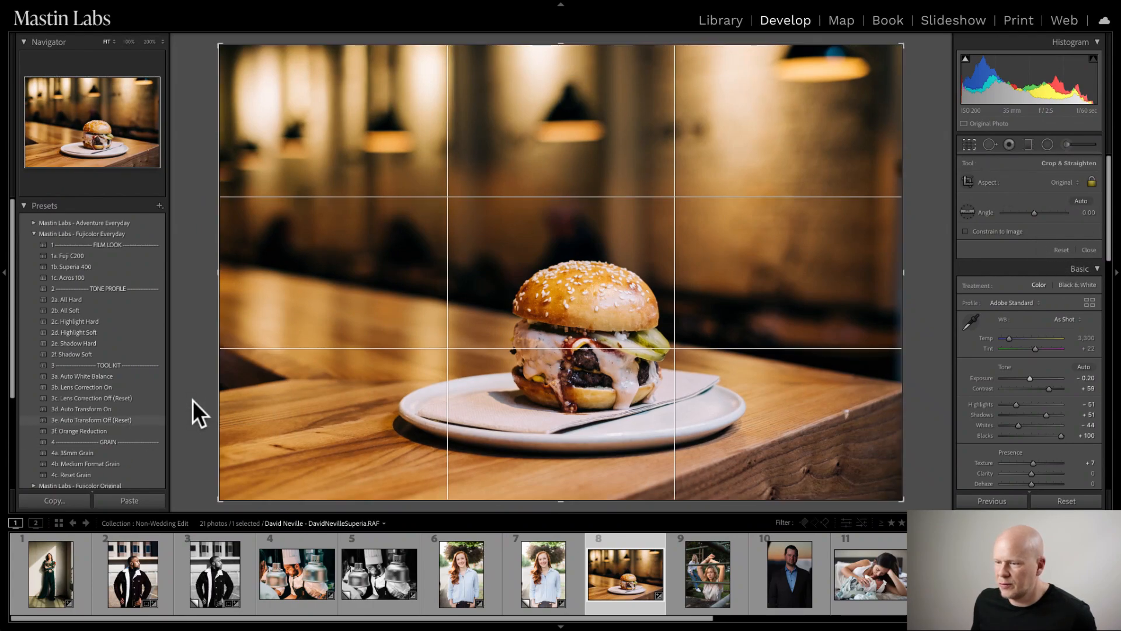
pyautogui.click(149, 408)
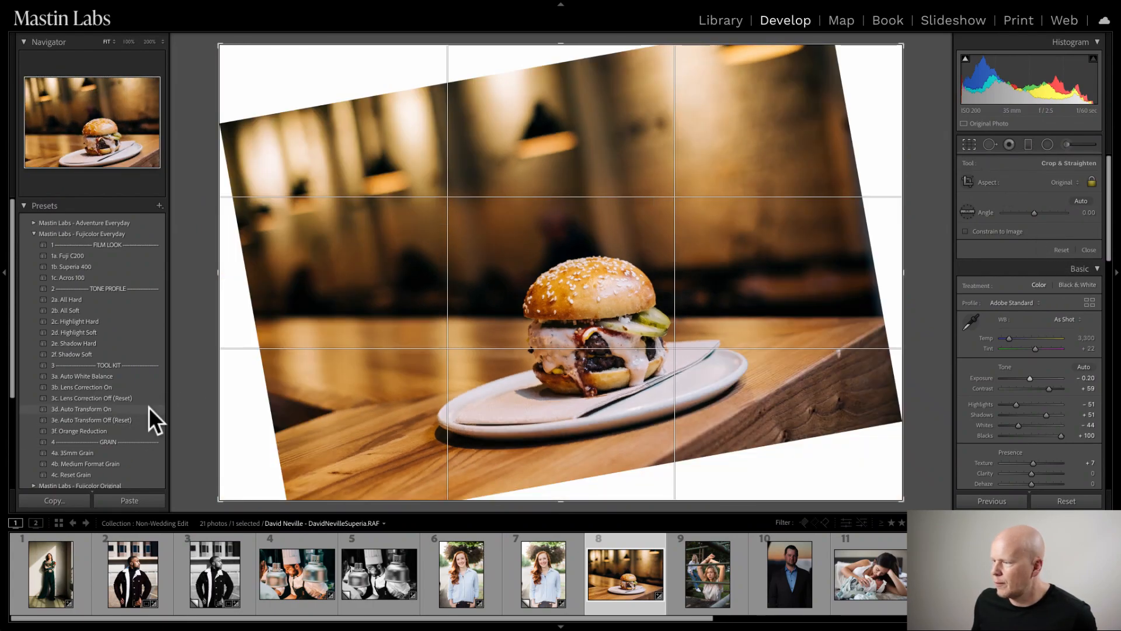
pyautogui.hotkey('ctrl', 'z')
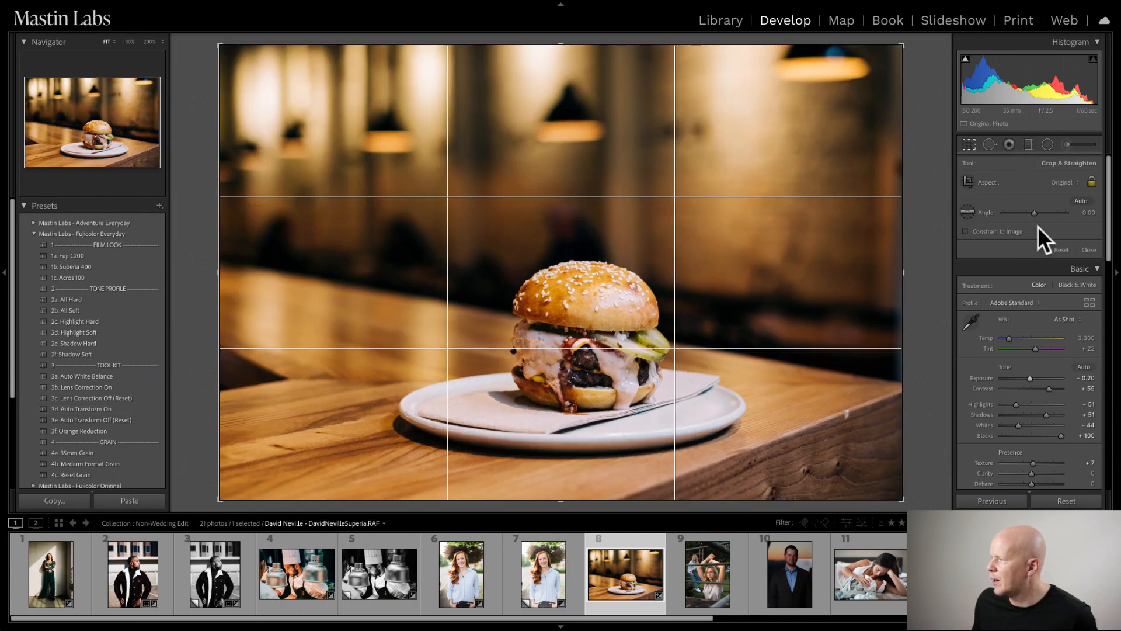
# - Straighten the burger photo with a −1.08 crop rotation and tighten the crop slightly around the plate
pyautogui.moveTo(927, 225); pyautogui.dragTo(931, 219)
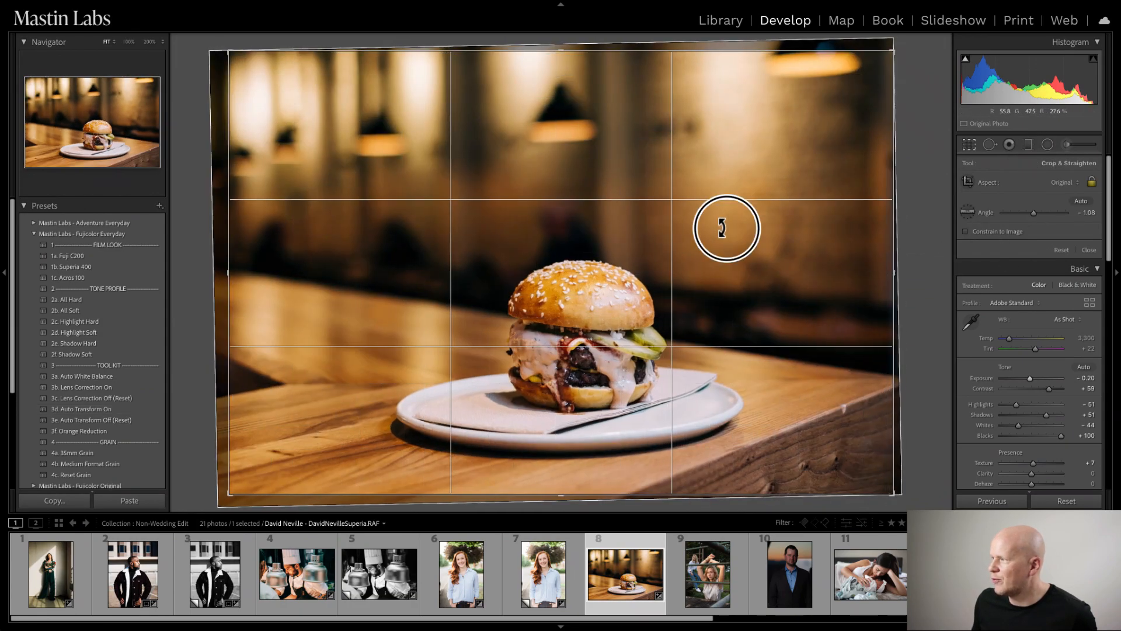
pyautogui.moveTo(247, 251); pyautogui.dragTo(238, 253)
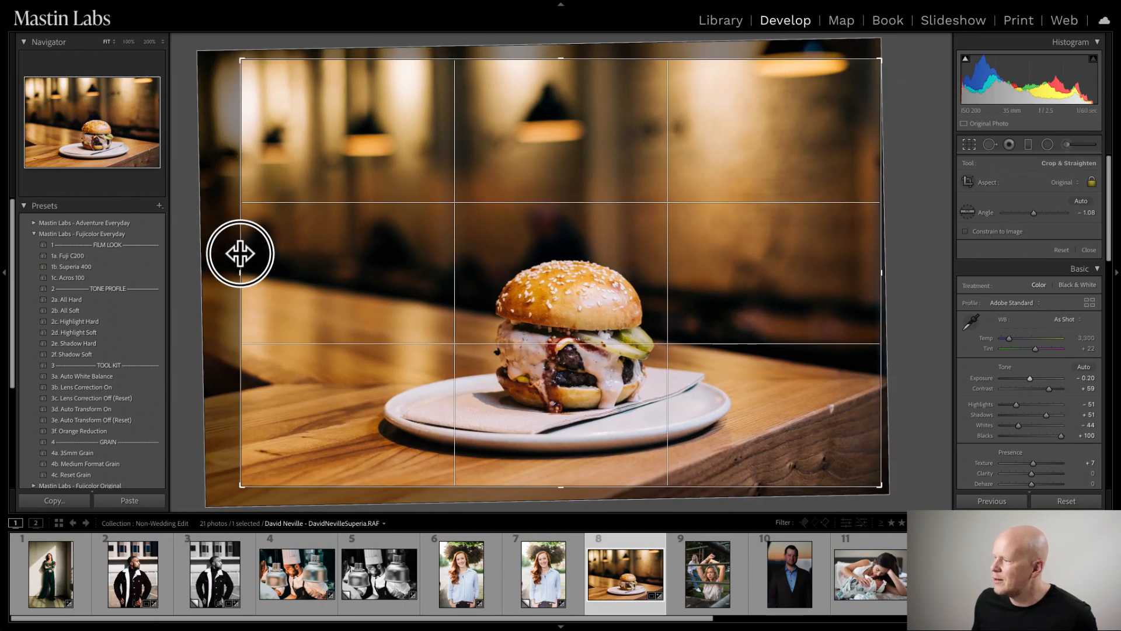
pyautogui.click(974, 141)
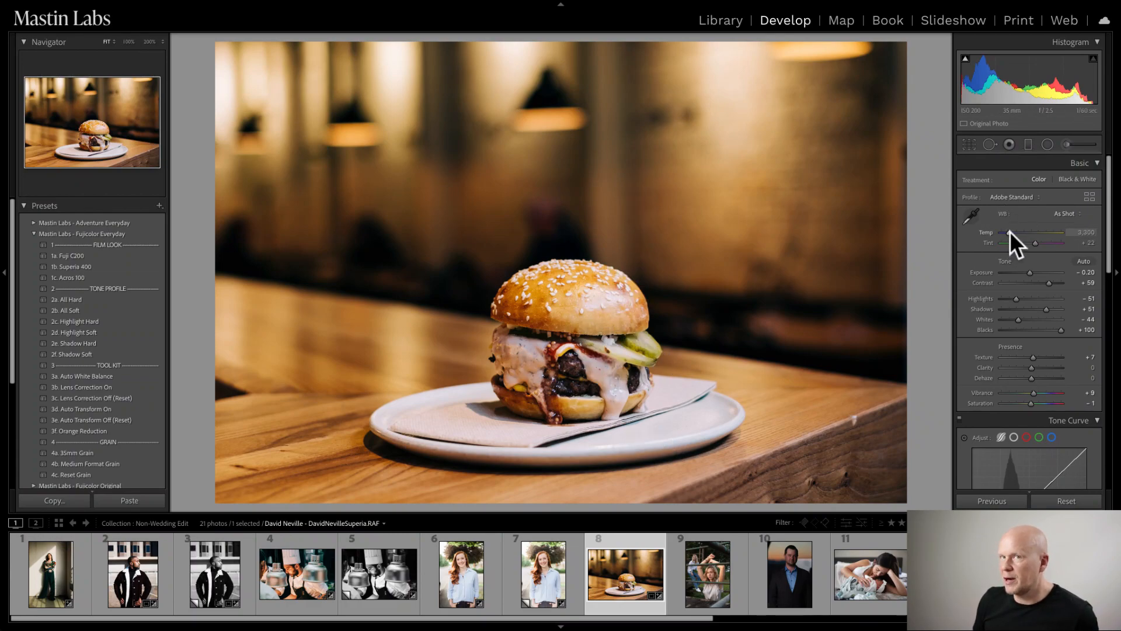
# - Set the burger photo's temperature to 3,618 and its tint to +25, and compare it with the before version
pyautogui.moveTo(1011, 232)
pyautogui.mouseDown()
pyautogui.moveTo(1018, 243)
pyautogui.moveTo(1012, 236)
pyautogui.mouseUp()
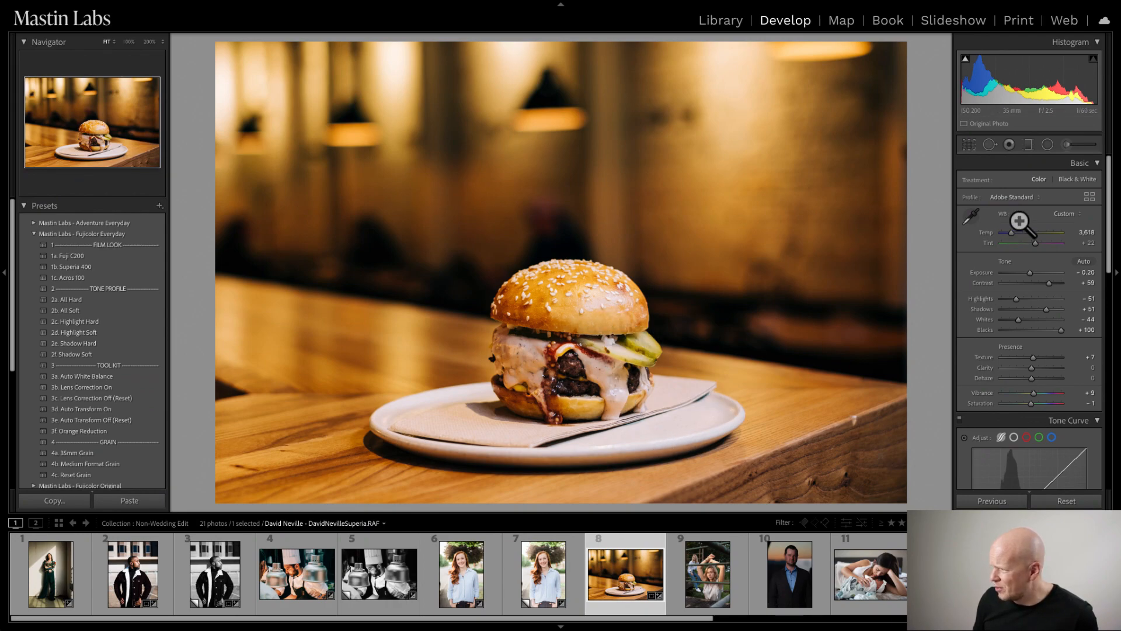
pyautogui.moveTo(1035, 243); pyautogui.dragTo(1035, 242)
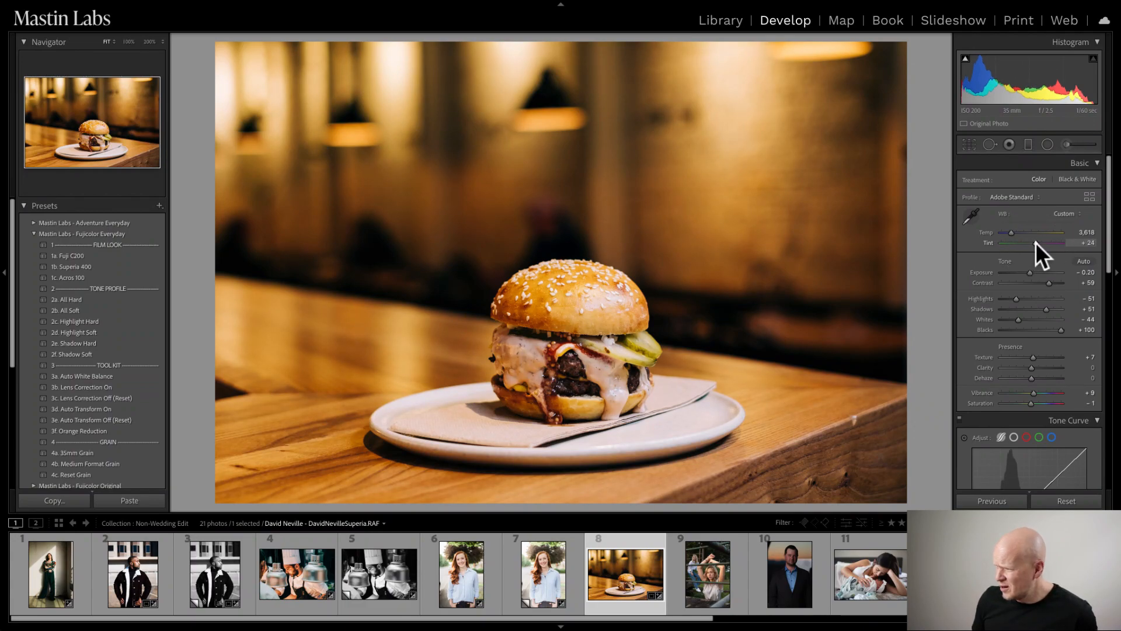
pyautogui.press('super+z')
pyautogui.press('super+shift+z')
pyautogui.click(1034, 243)
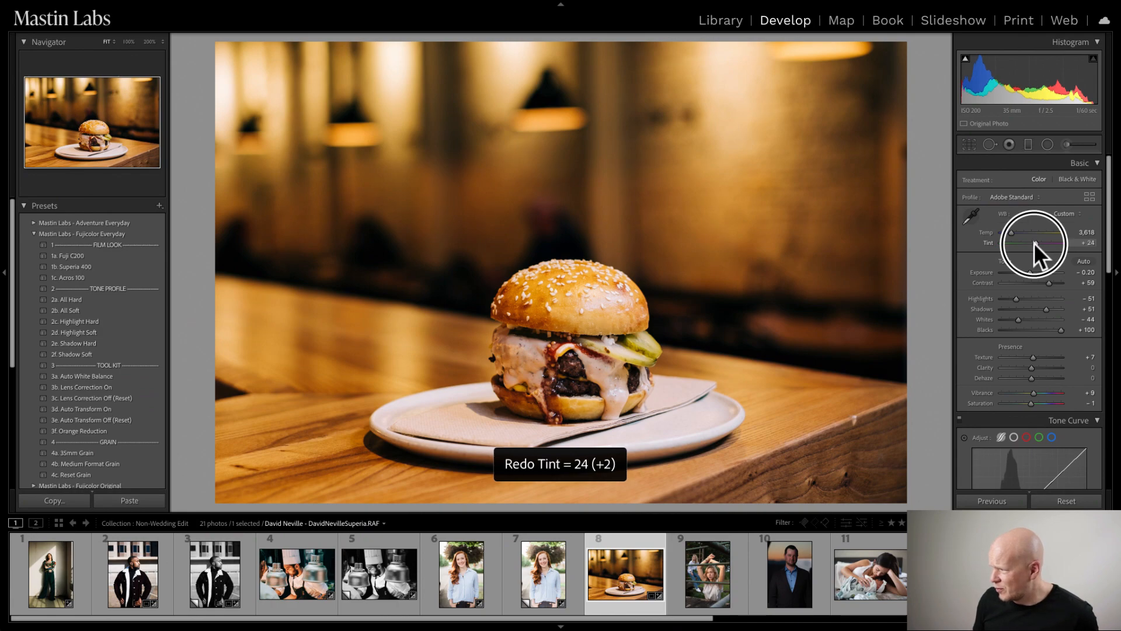
pyautogui.moveTo(1034, 243); pyautogui.dragTo(1035, 241)
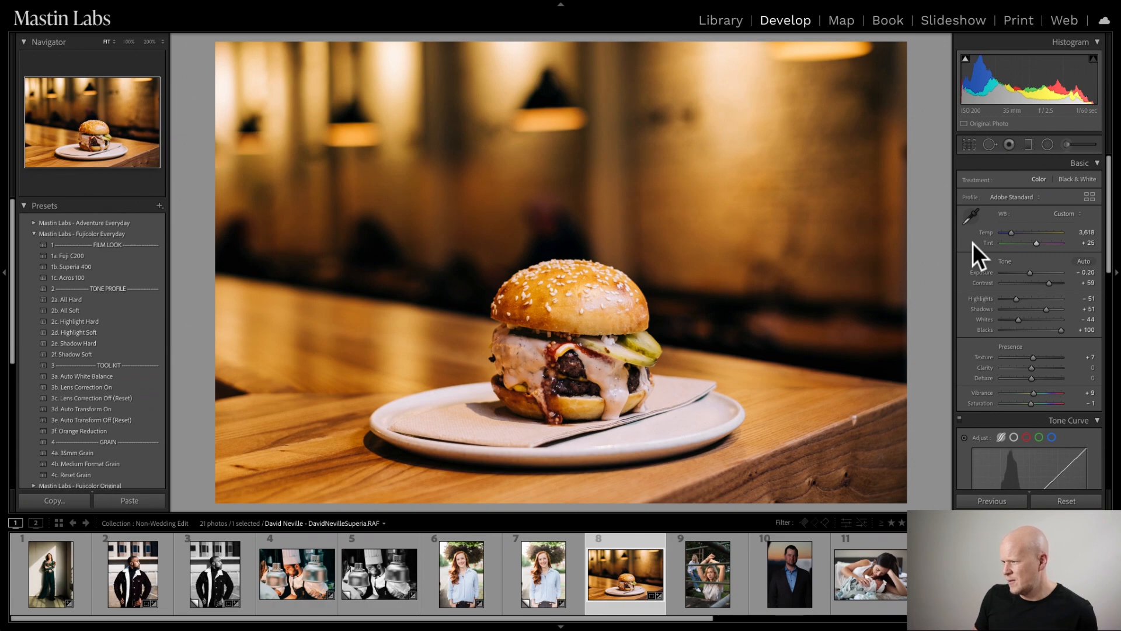
pyautogui.press('y')
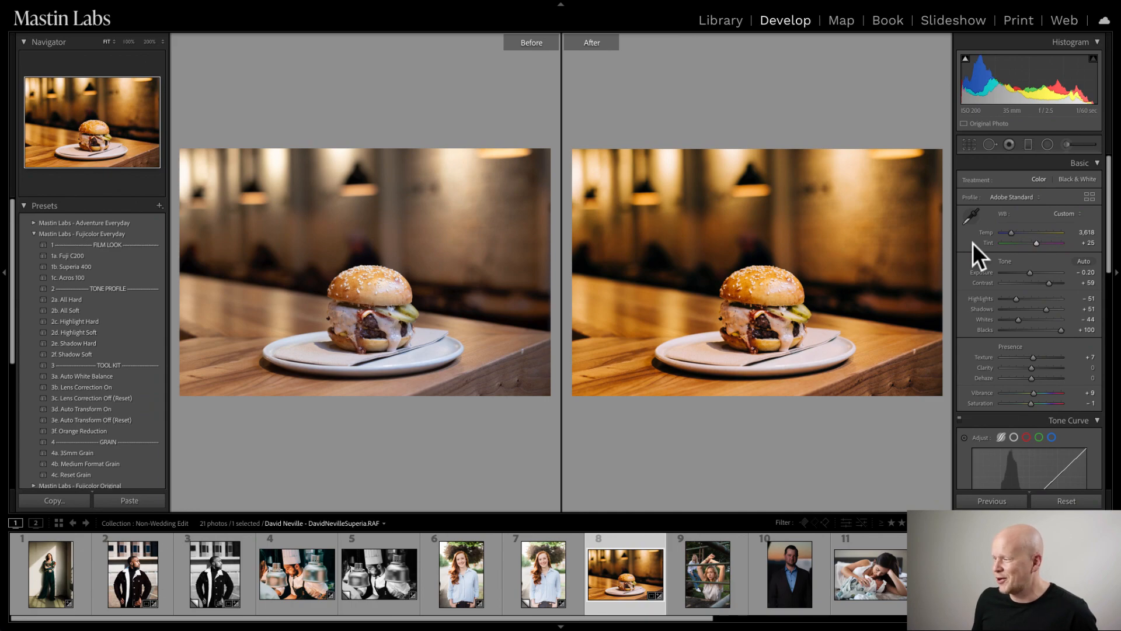
pyautogui.press('y')
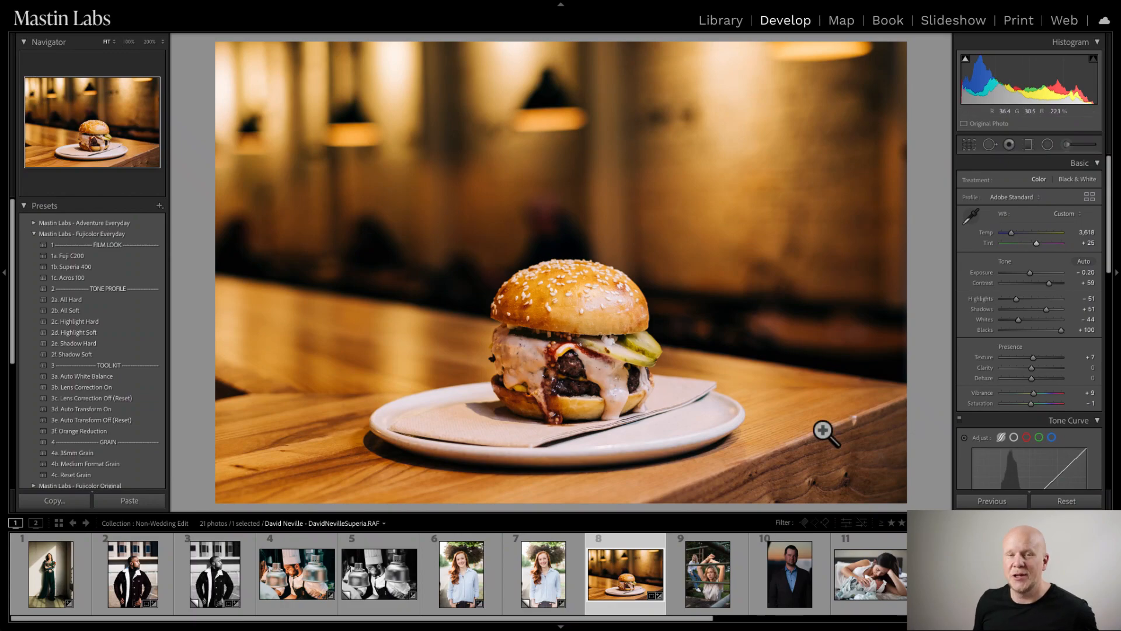
# - Open the photo of two women among metal bars, apply 1b. Portra 160 +2 from Mastin Labs - Portra Pushed, and inspect the shadows and face closely
pyautogui.click(709, 574)
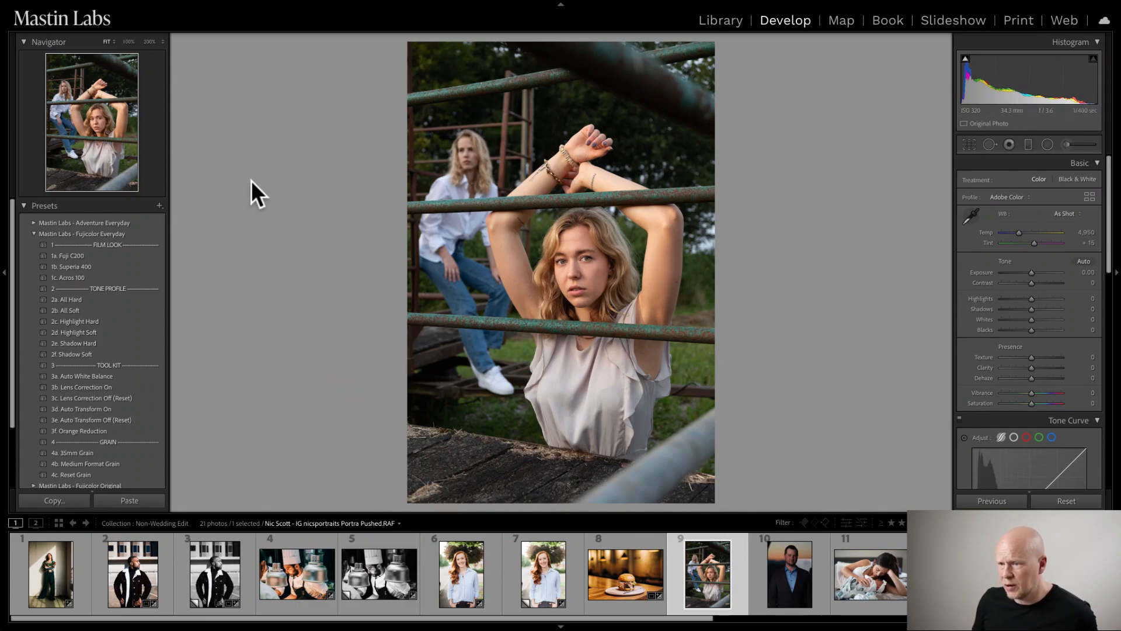
pyautogui.click(32, 233)
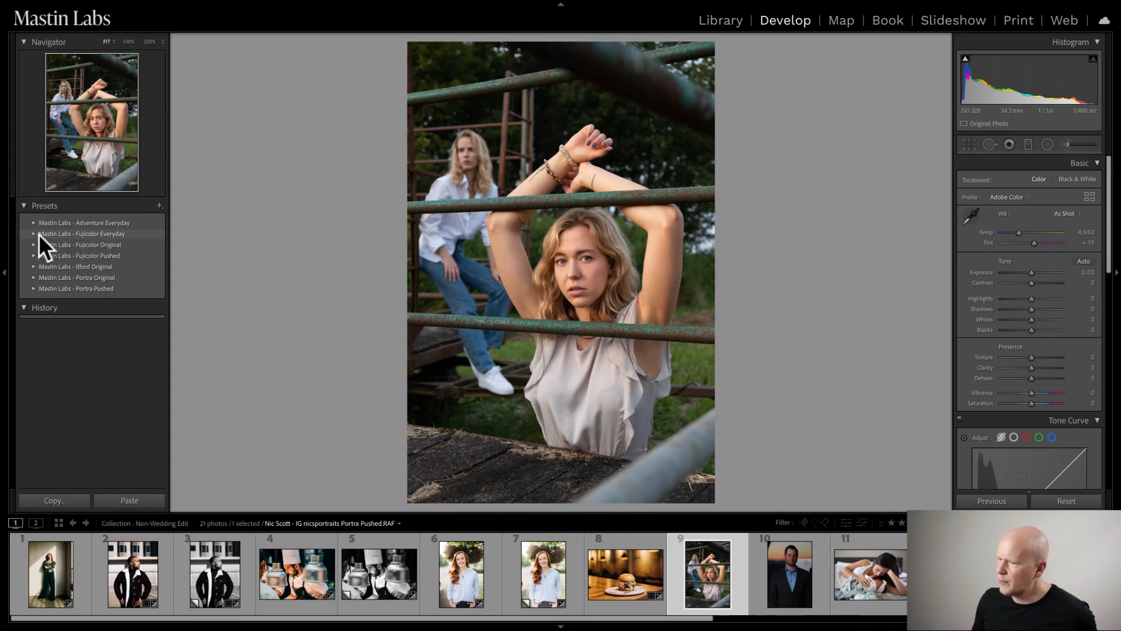
pyautogui.click(33, 289)
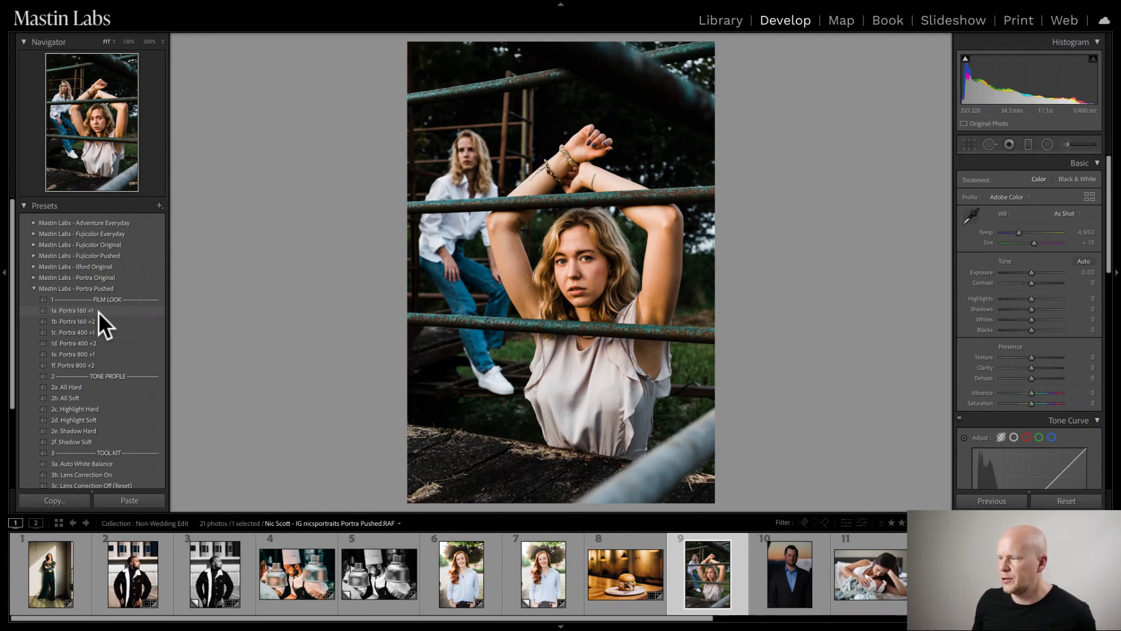
pyautogui.scroll(-1, 98, 310)
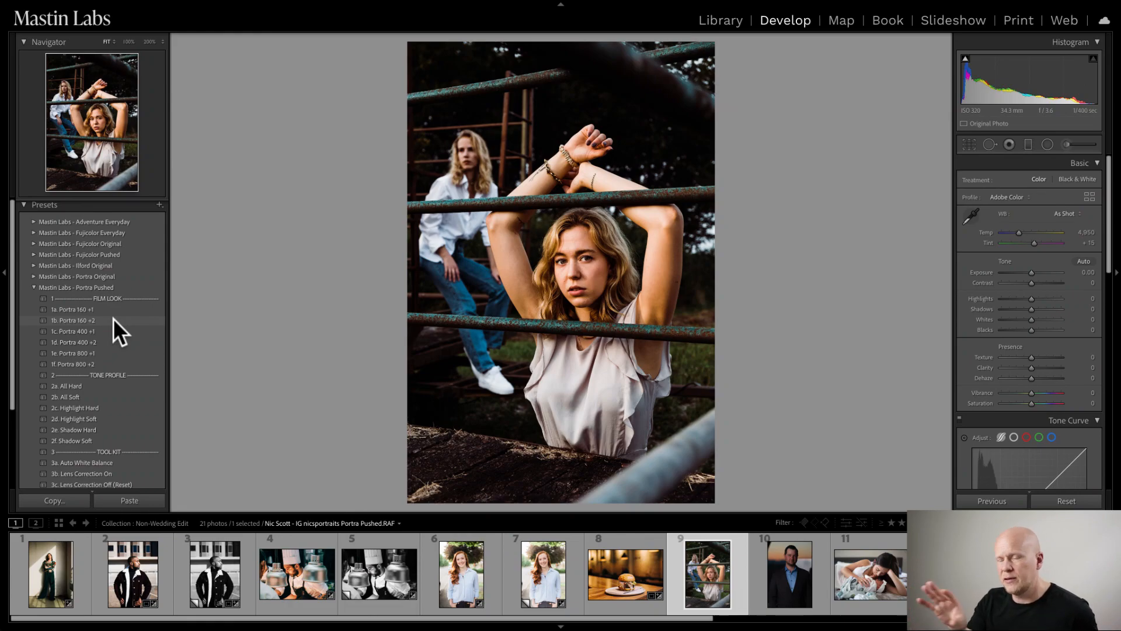
pyautogui.click(113, 319)
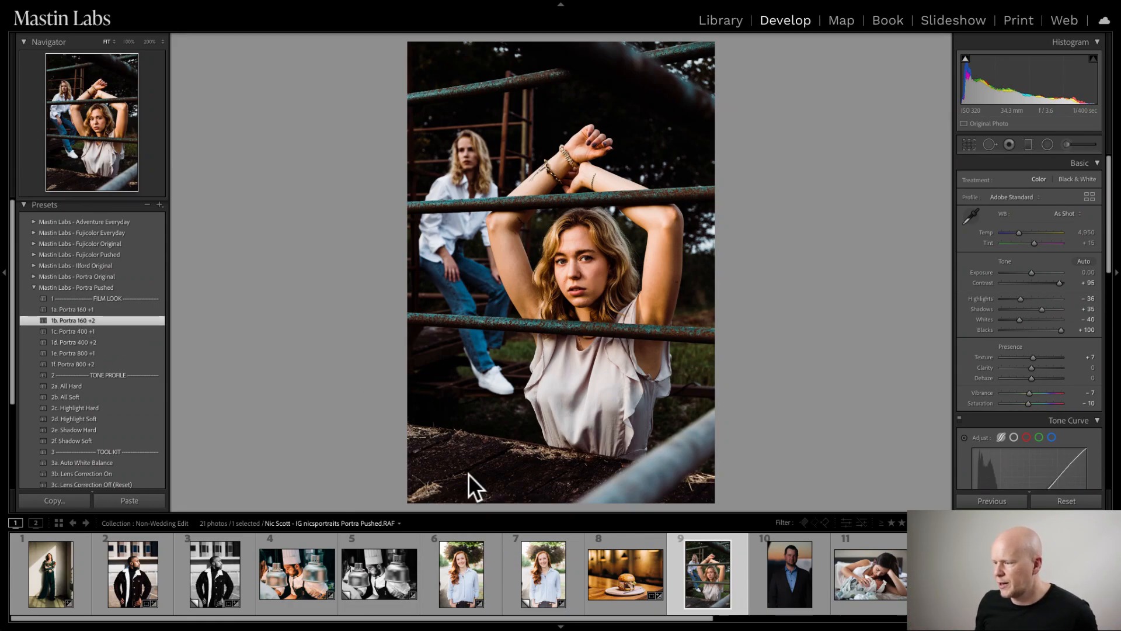
pyautogui.click(527, 442)
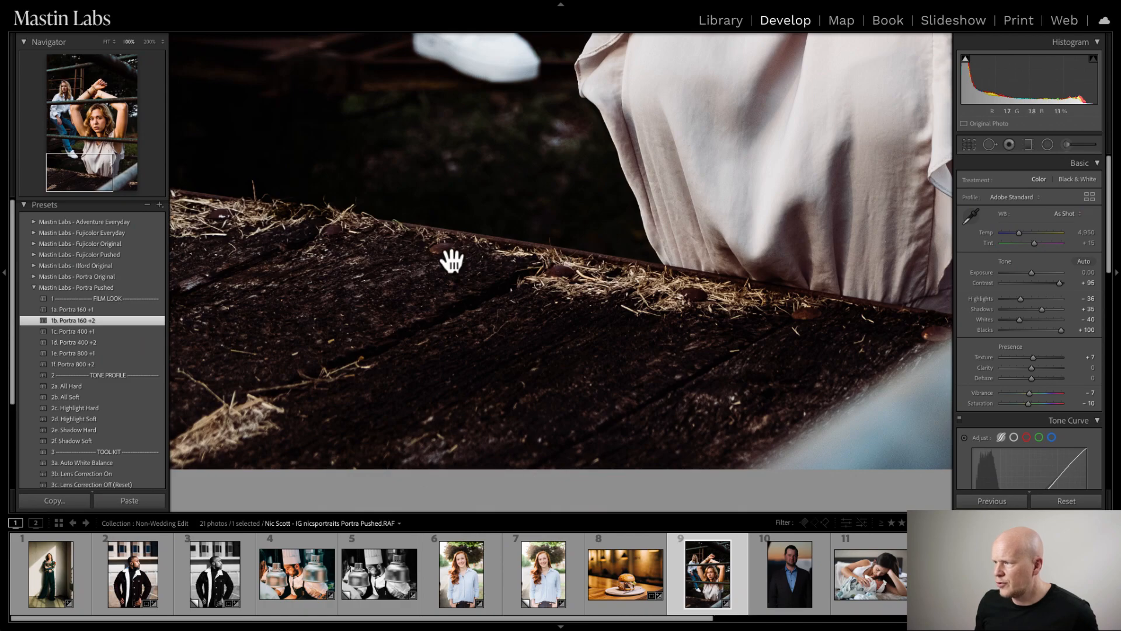
pyautogui.moveTo(478, 252); pyautogui.dragTo(460, 465)
pyautogui.doubleClick(537, 187)
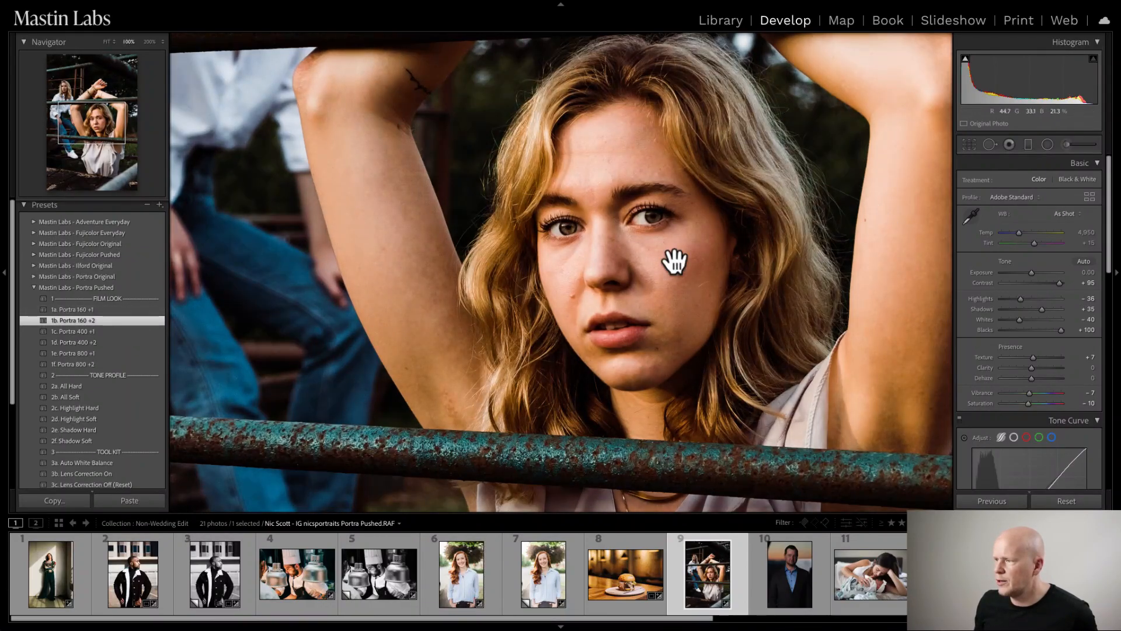
pyautogui.click(628, 280)
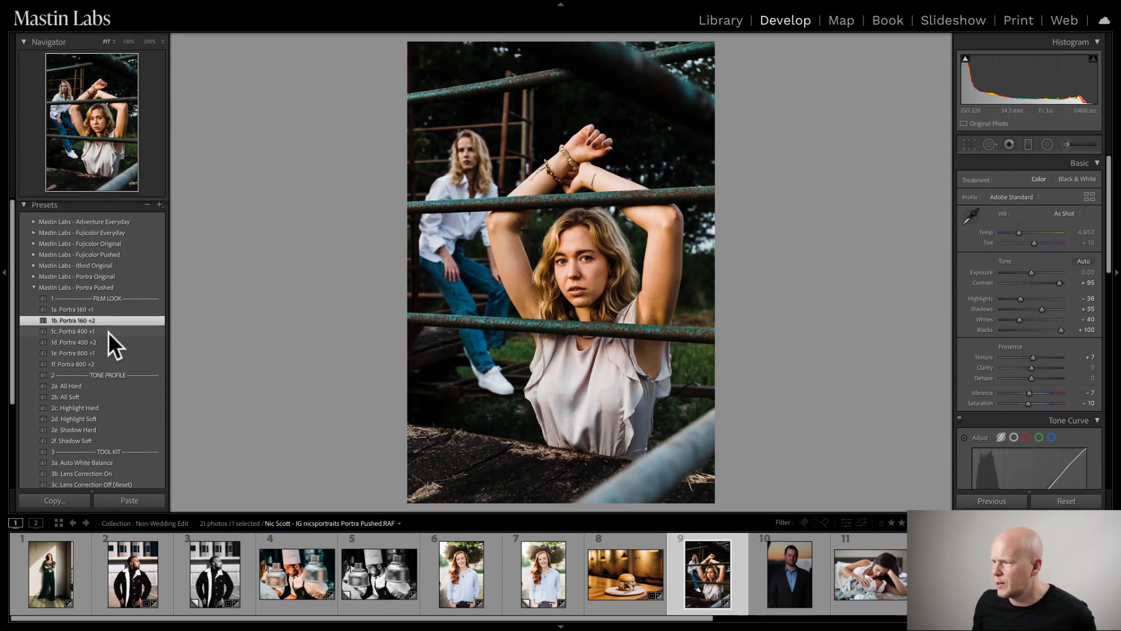
# - Apply 1f. Portra 800 +2 and 2f. Shadow Soft to the photo of the two women and compare before and after
pyautogui.click(101, 363)
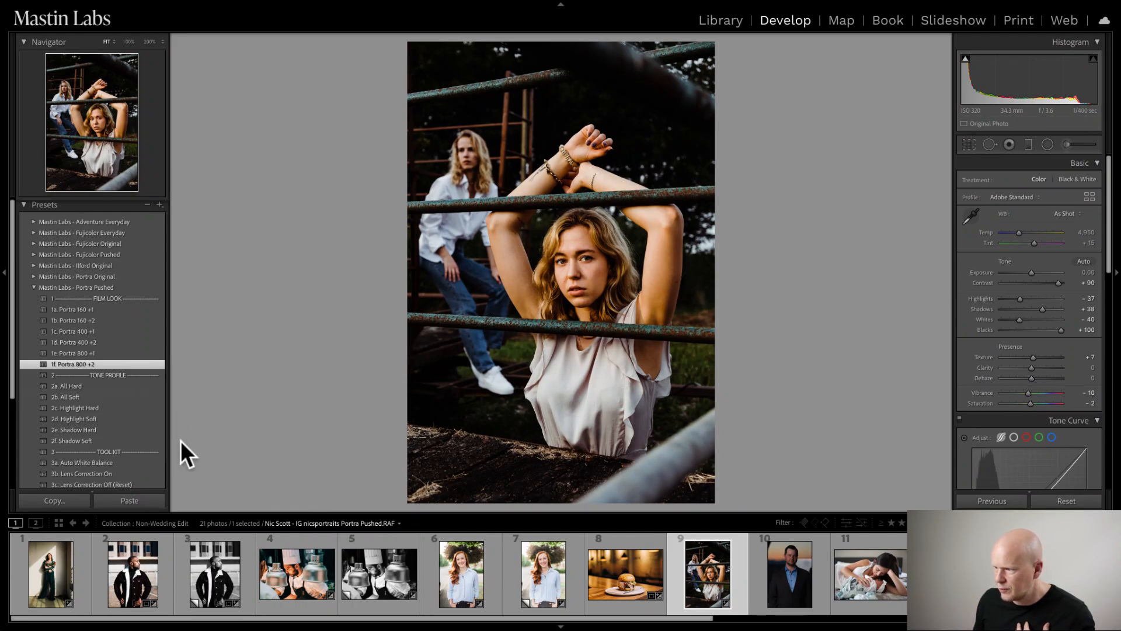
pyautogui.click(141, 441)
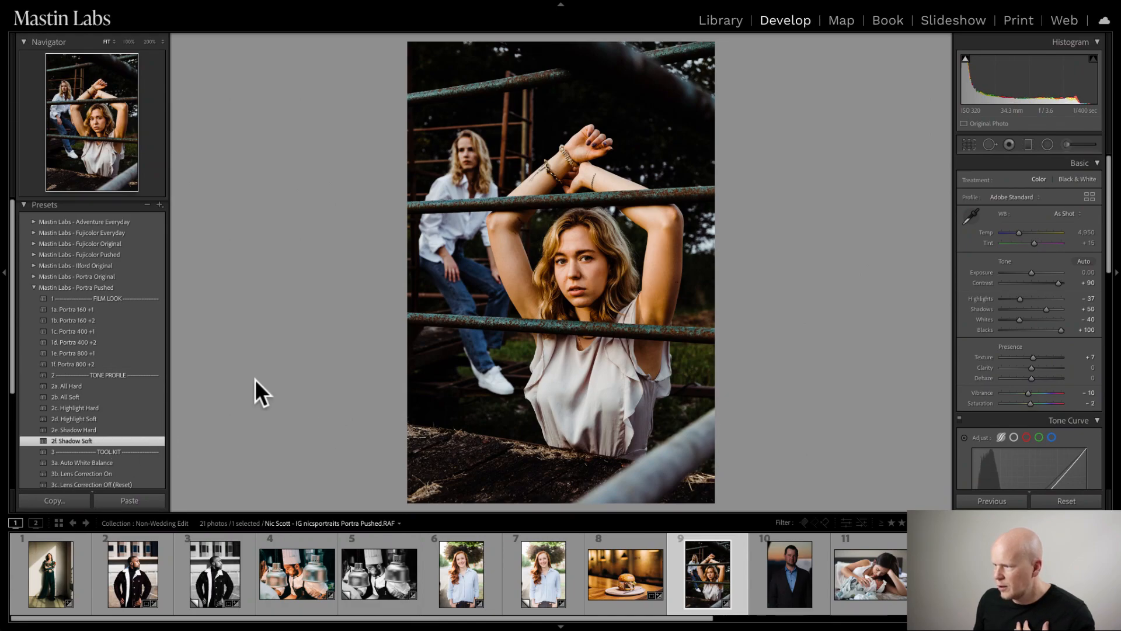
pyautogui.press('y')
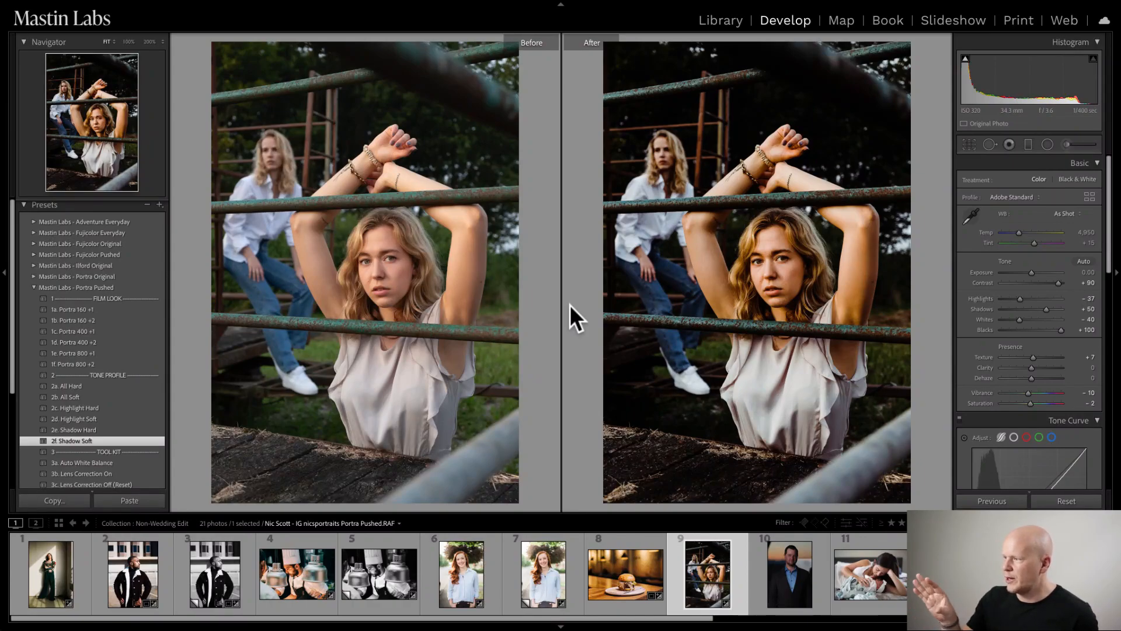
pyautogui.press('y')
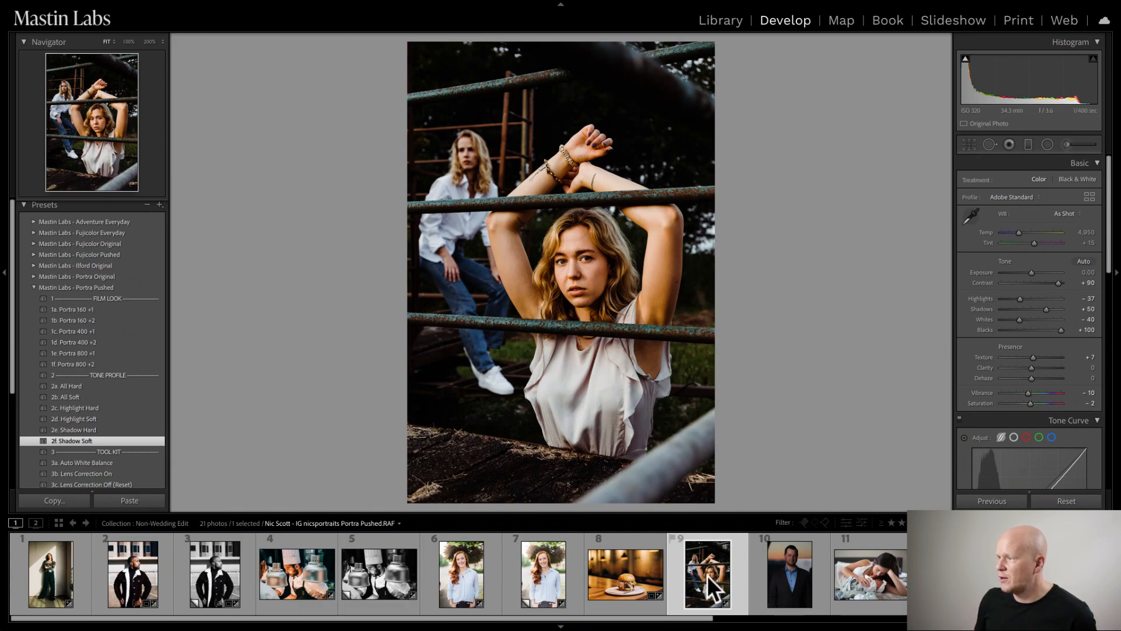
# - Crop the photo of the two women to a 4 x 3 aspect ratio and compare before and after
pyautogui.click(974, 145)
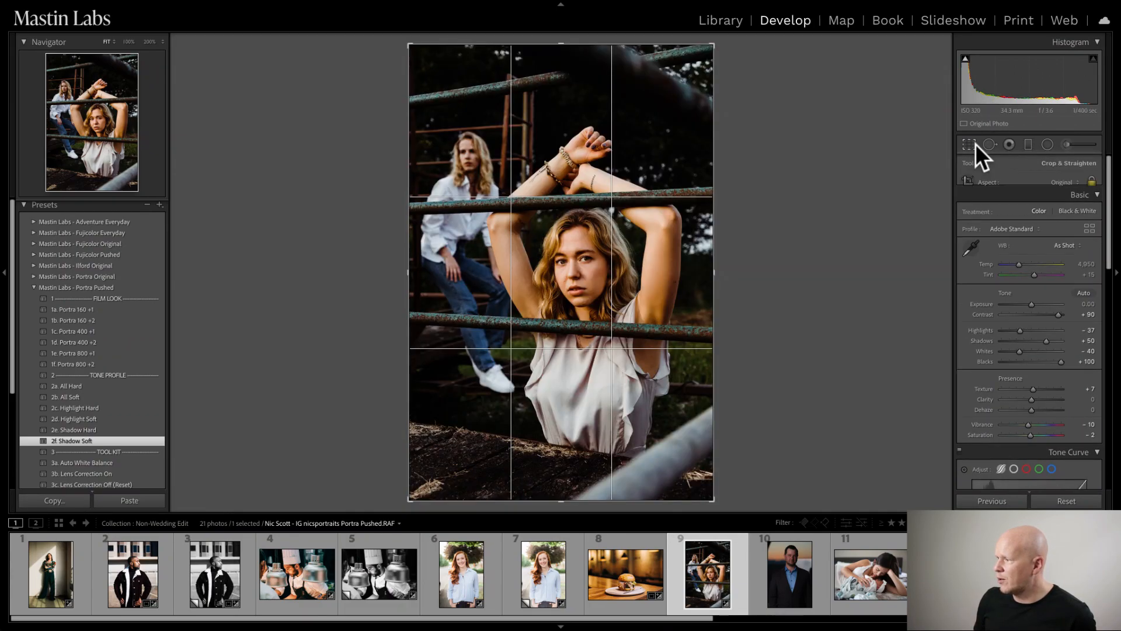
pyautogui.click(1005, 184)
pyautogui.click(1055, 261)
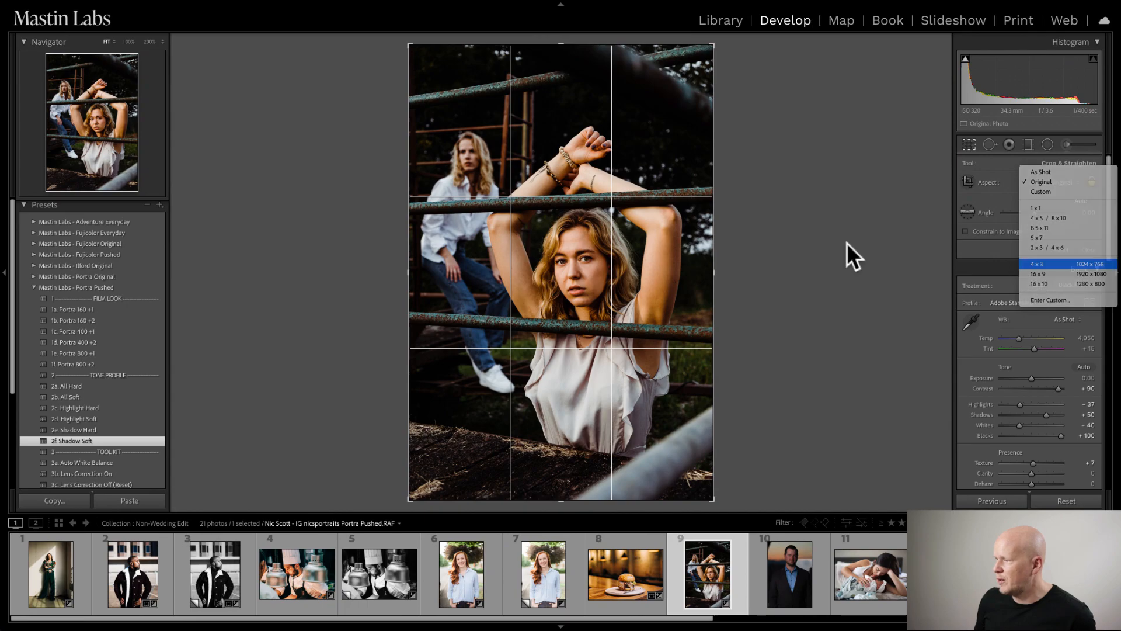
pyautogui.press('y')
pyautogui.press('Return')
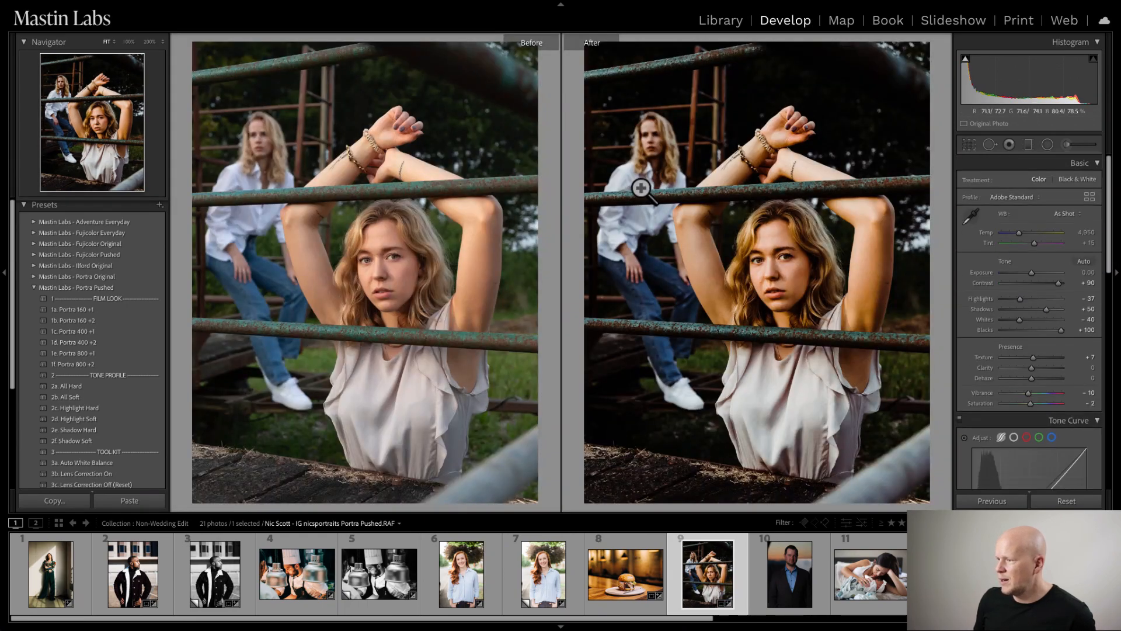
pyautogui.press('y')
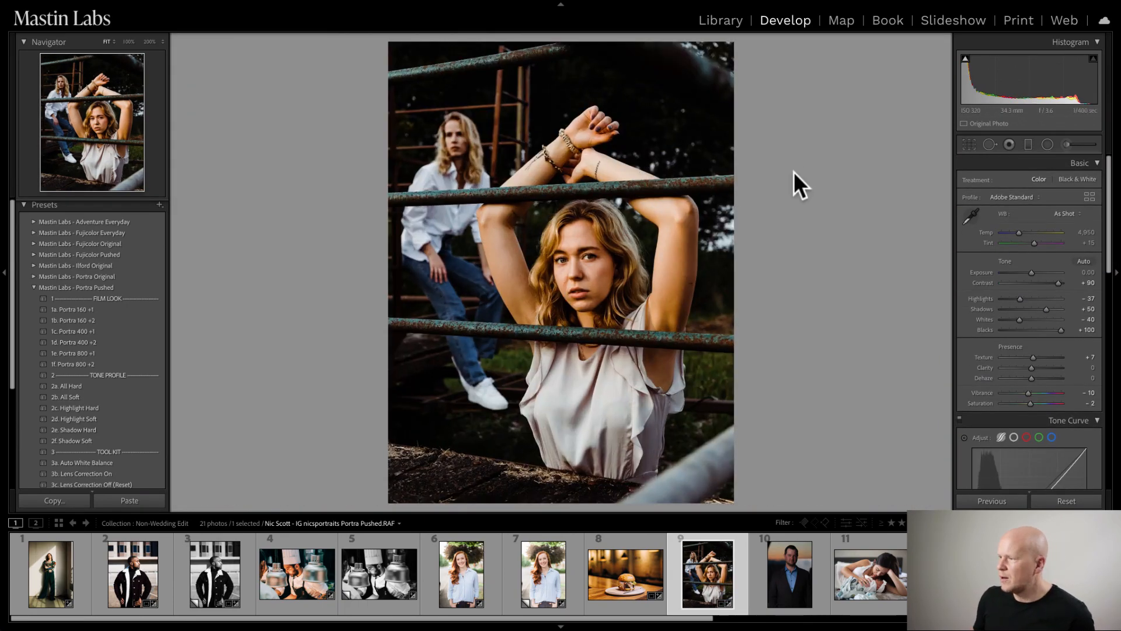
# - Rotate the crop of the two-women photo to an angle of −0.69 and apply it
pyautogui.press('r')
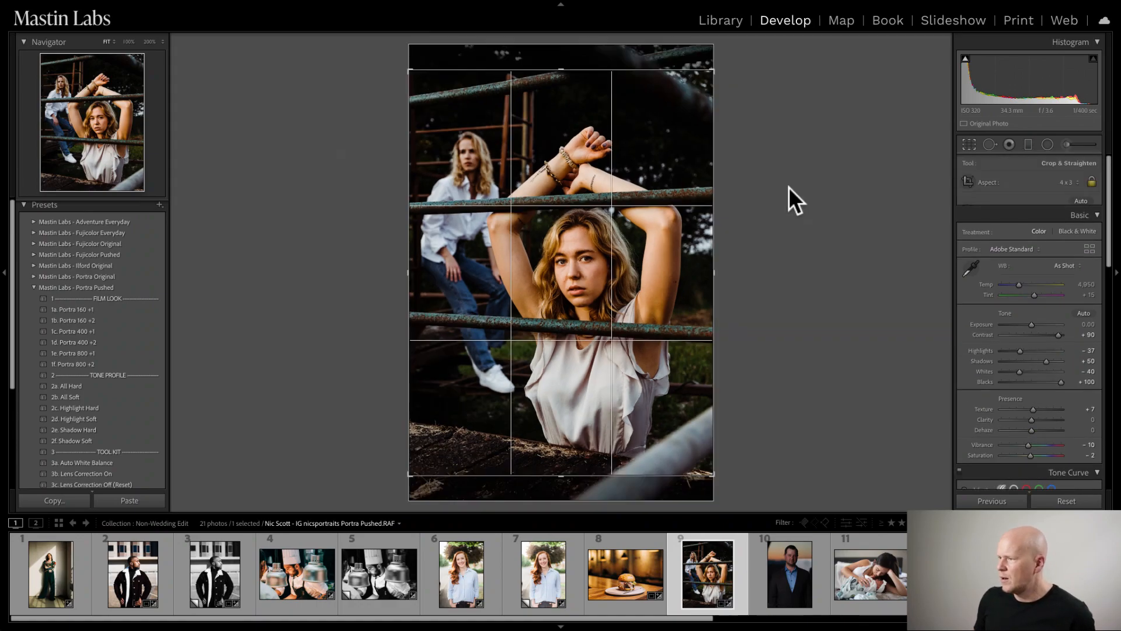
pyautogui.moveTo(788, 187); pyautogui.dragTo(783, 185)
pyautogui.press('Return')
pyautogui.press('r')
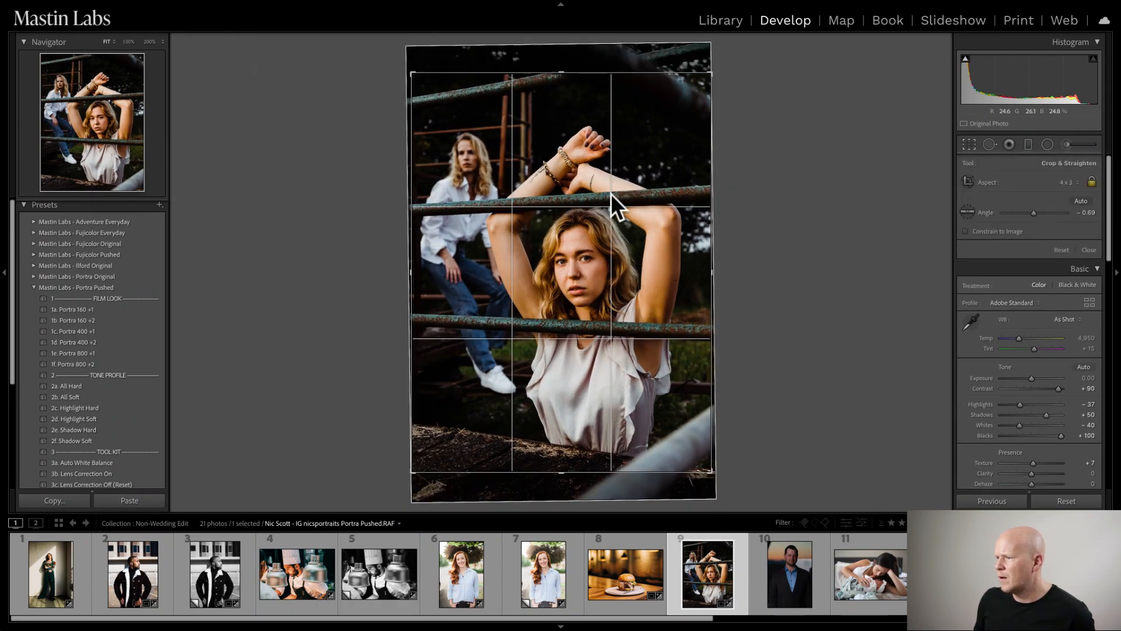
pyautogui.press('Return')
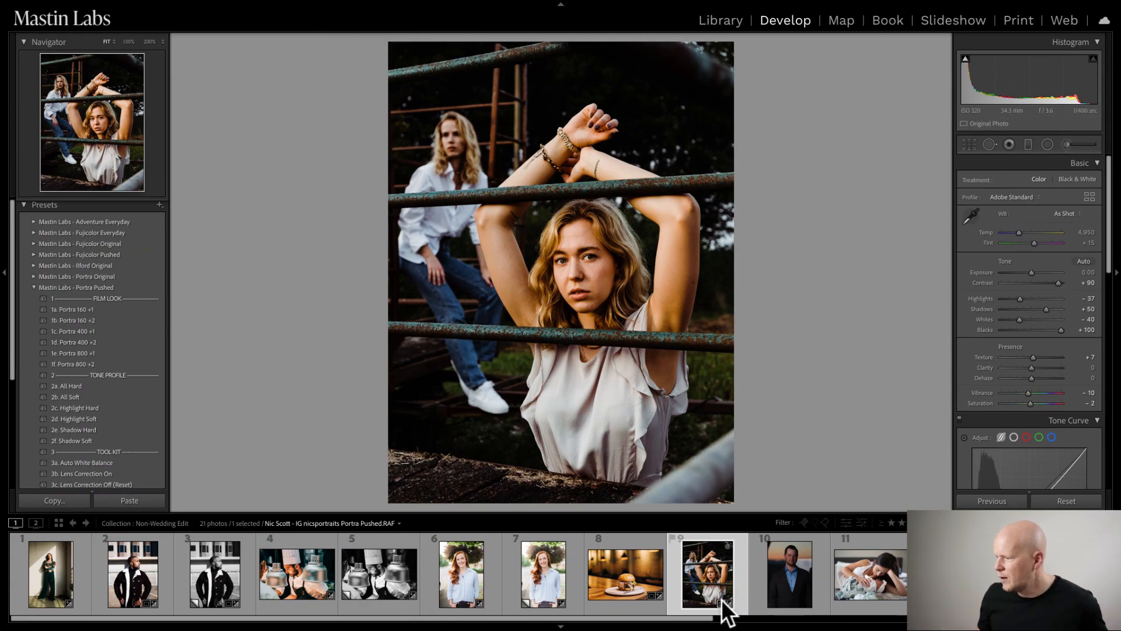
# - Create a virtual copy of the edited two-women photo and reset all of the copy's settings
pyautogui.hscroll(2, 721, 596)
pyautogui.click(616, 578)
pyautogui.rightClick(616, 578)
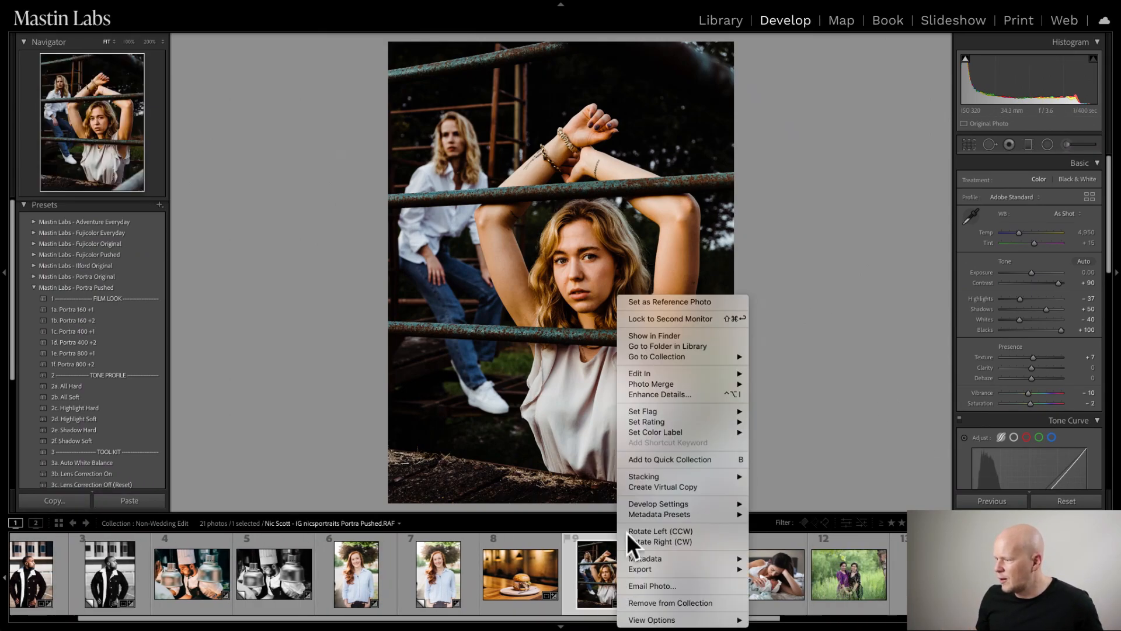
pyautogui.click(643, 482)
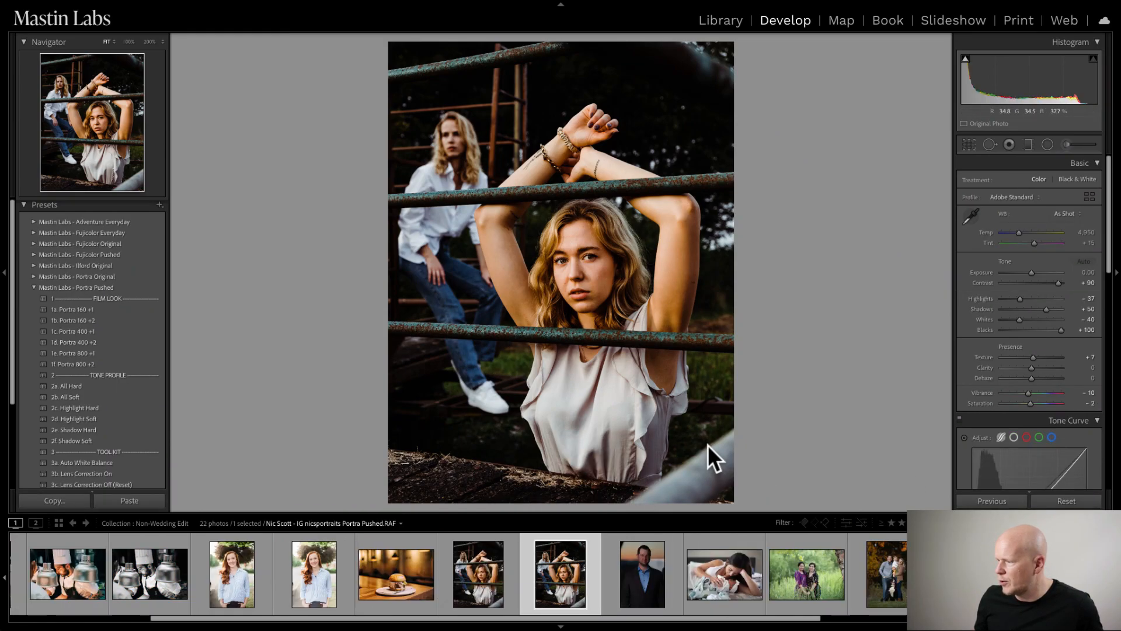
pyautogui.click(1057, 501)
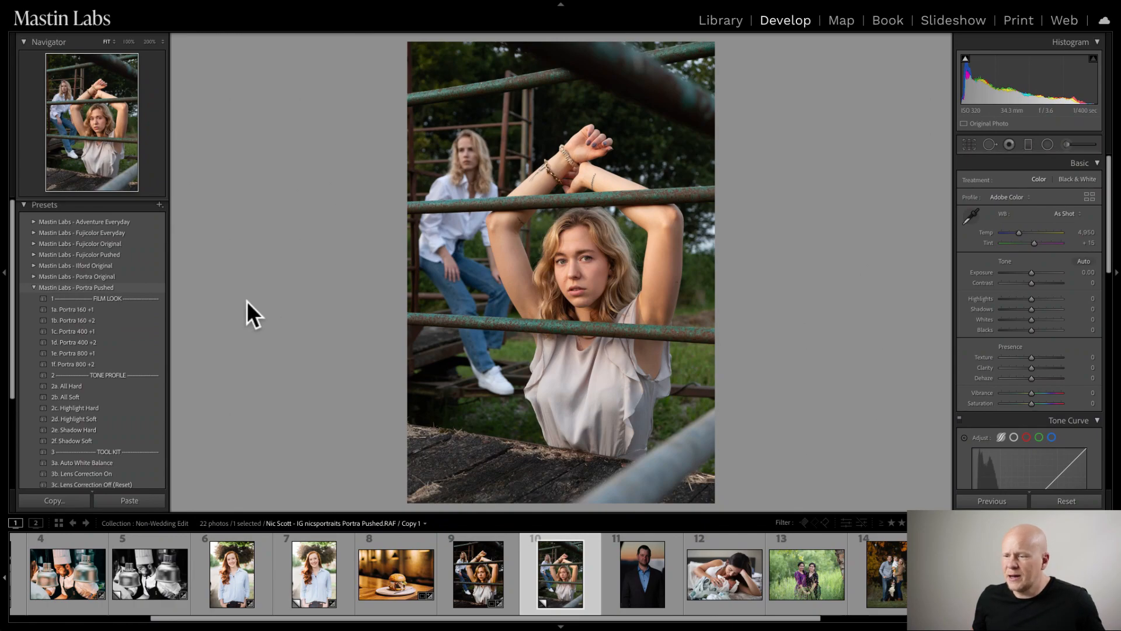
# - Apply Fujicolor Everyday 1b. Superia 400 to the two-women virtual copy and set Temp to 4,433 and Exposure to −0.15
pyautogui.click(146, 289)
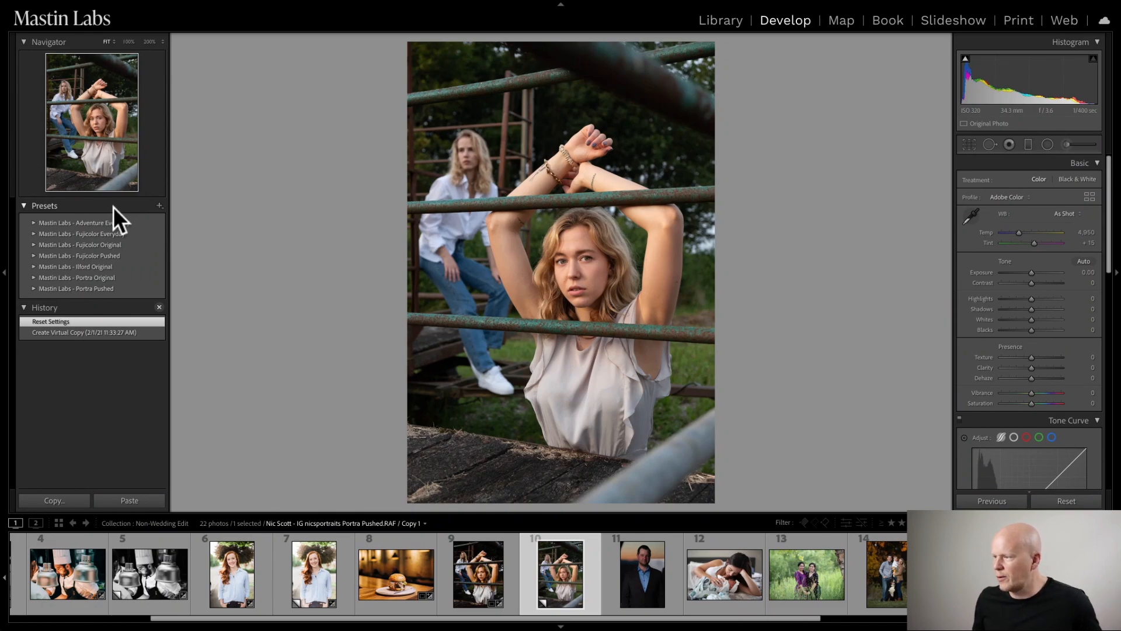
pyautogui.click(472, 587)
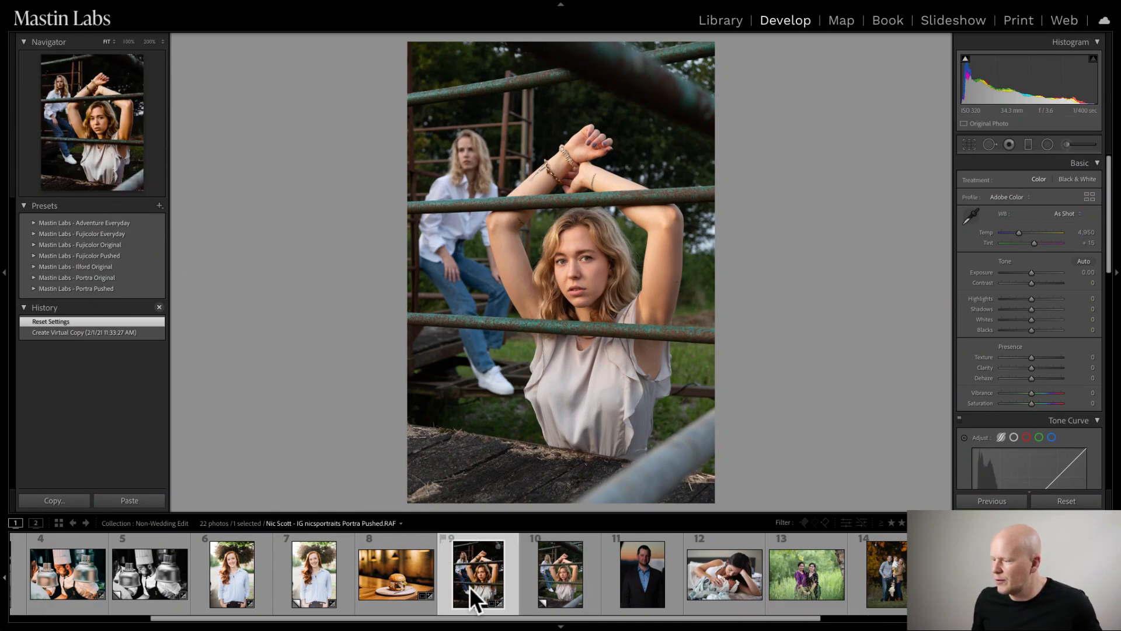
pyautogui.click(559, 576)
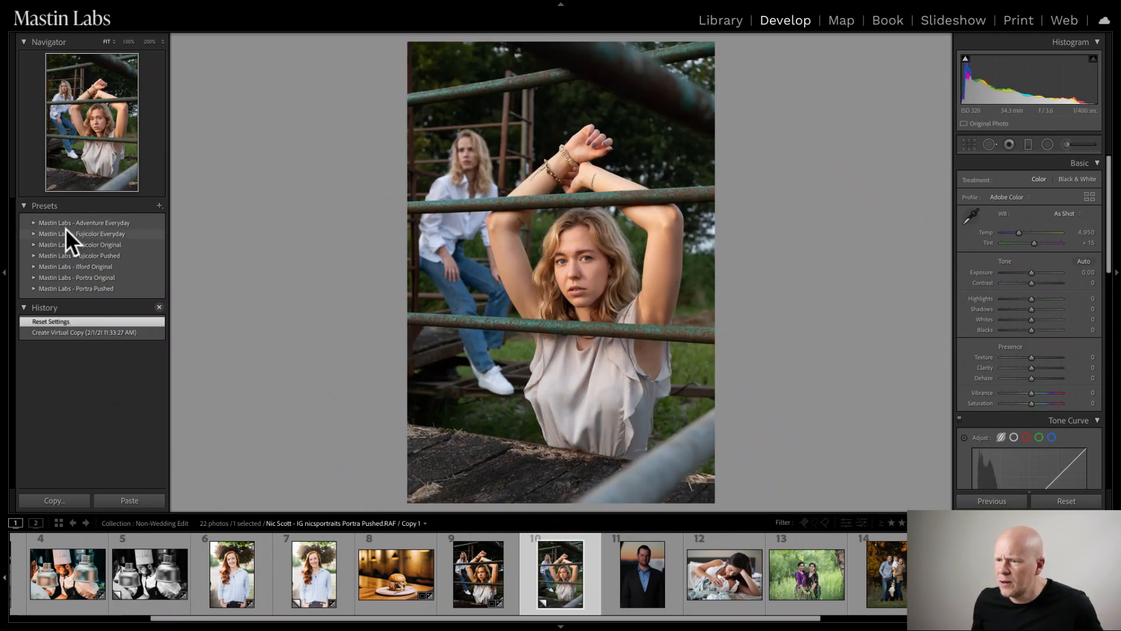
pyautogui.click(33, 234)
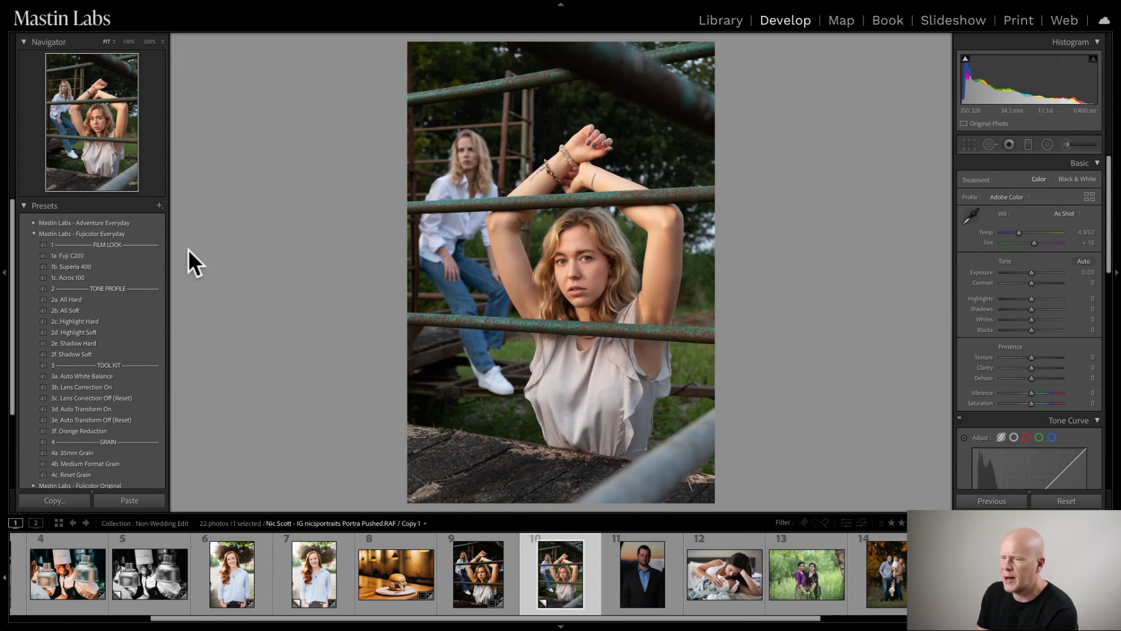
pyautogui.click(154, 267)
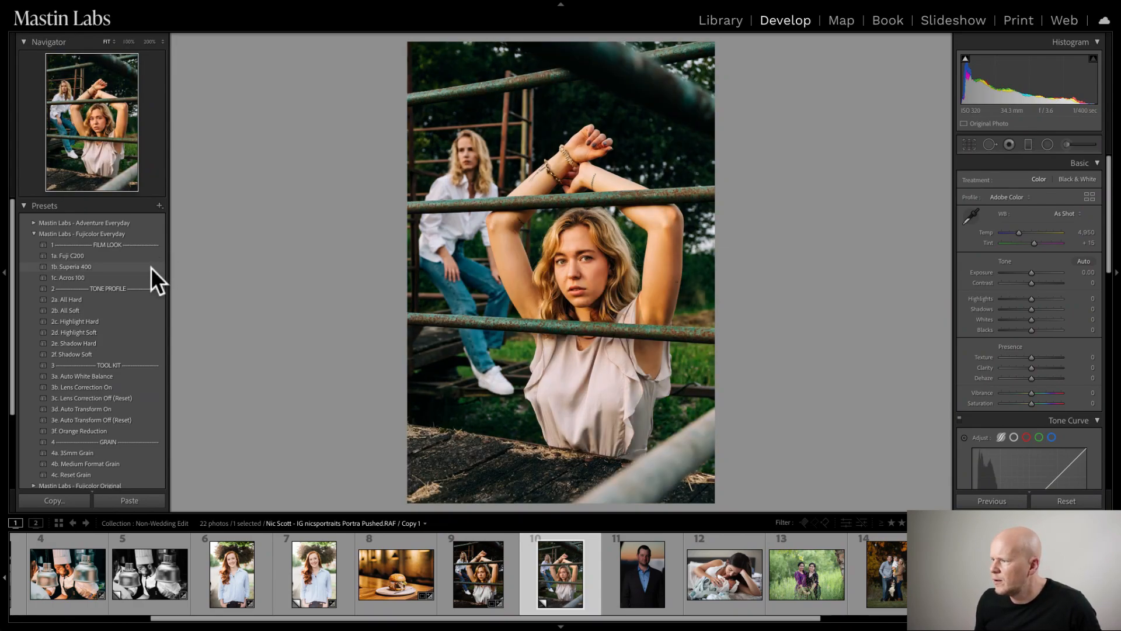
pyautogui.click(124, 266)
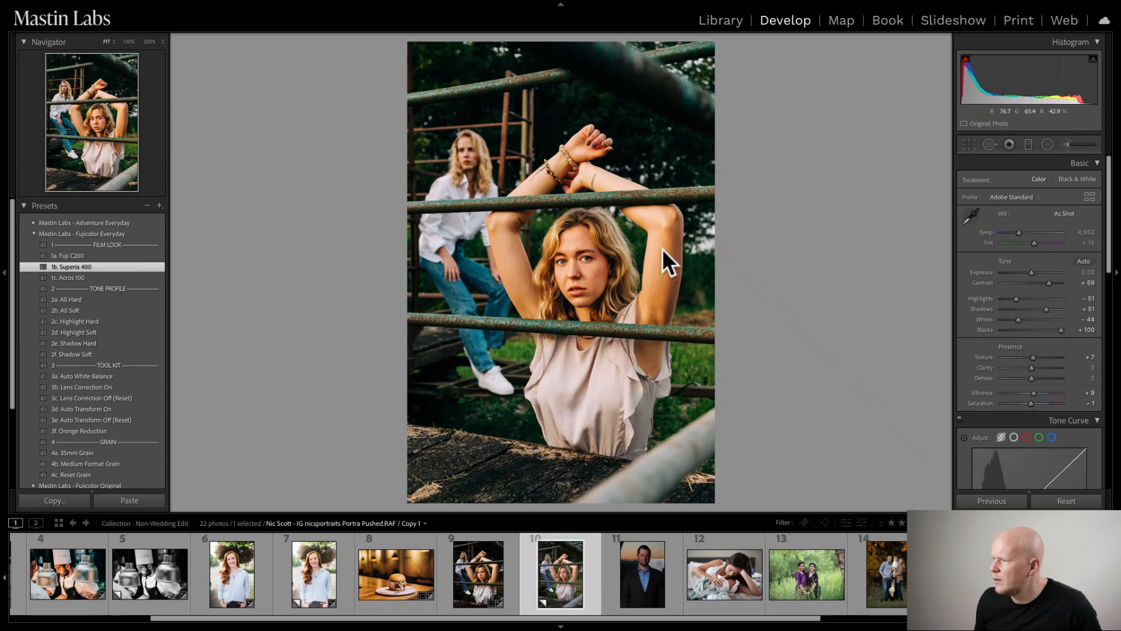
pyautogui.moveTo(1018, 231); pyautogui.dragTo(1015, 232)
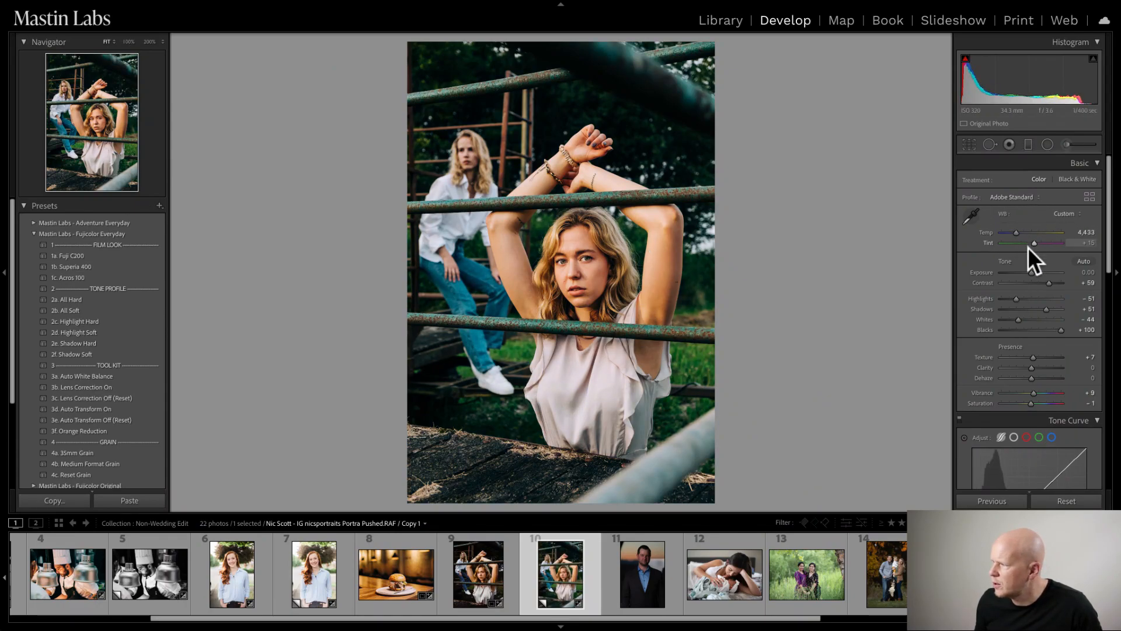
pyautogui.moveTo(1031, 270); pyautogui.dragTo(1030, 268)
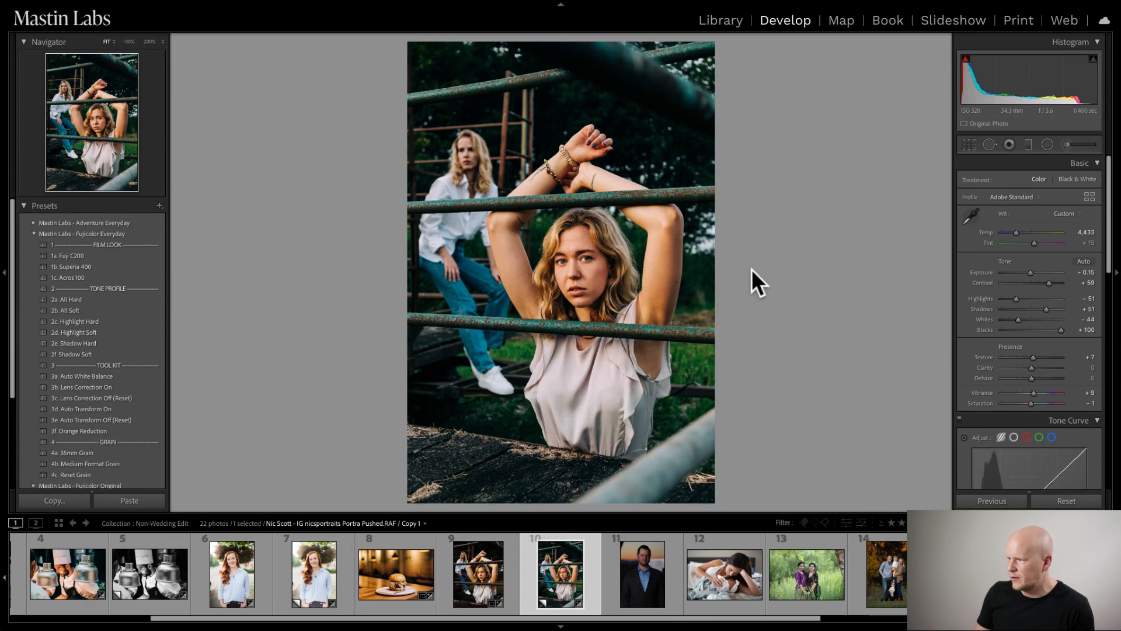
# - Crop the virtual copy to a 4 x 3 aspect ratio and rotate the crop to an angle of −1.22
pyautogui.click(970, 143)
pyautogui.click(1004, 182)
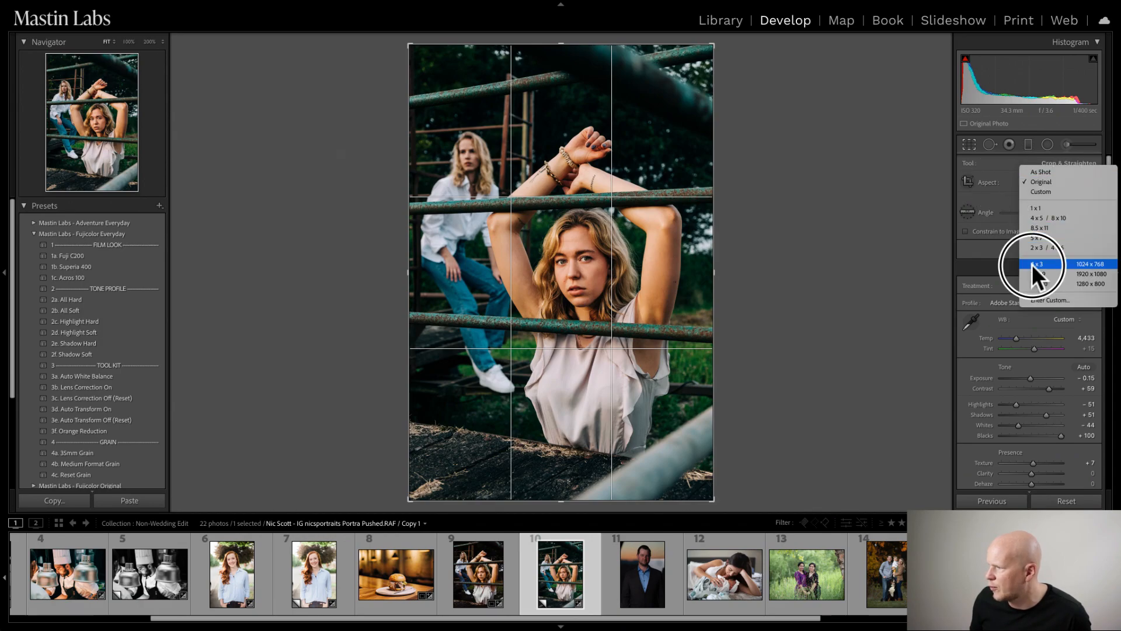
pyautogui.click(1032, 264)
pyautogui.moveTo(816, 249); pyautogui.dragTo(814, 243)
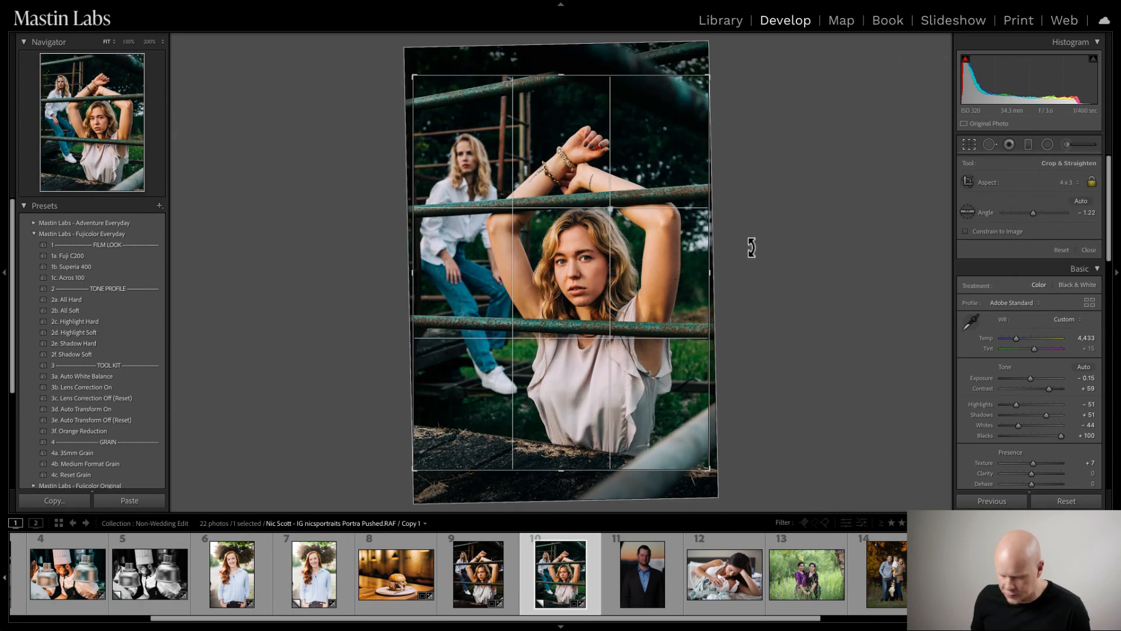
pyautogui.press('Return')
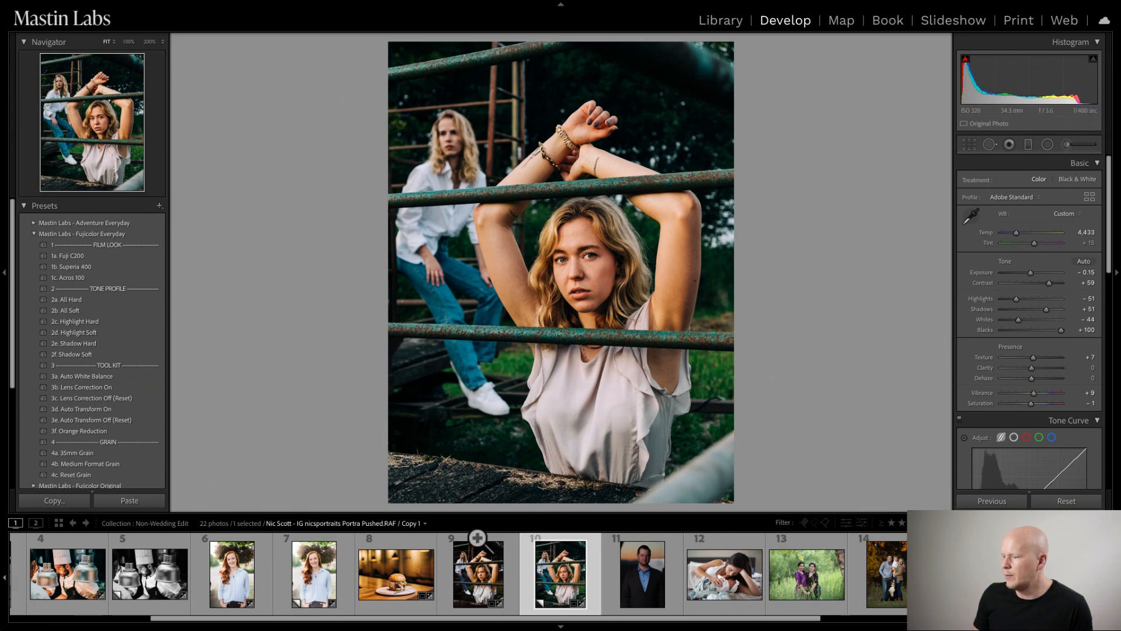
# - Compare the virtual copy side by side with the original edit of the two women
pyautogui.keyDown('super'); pyautogui.click(478, 583); pyautogui.keyUp('super')
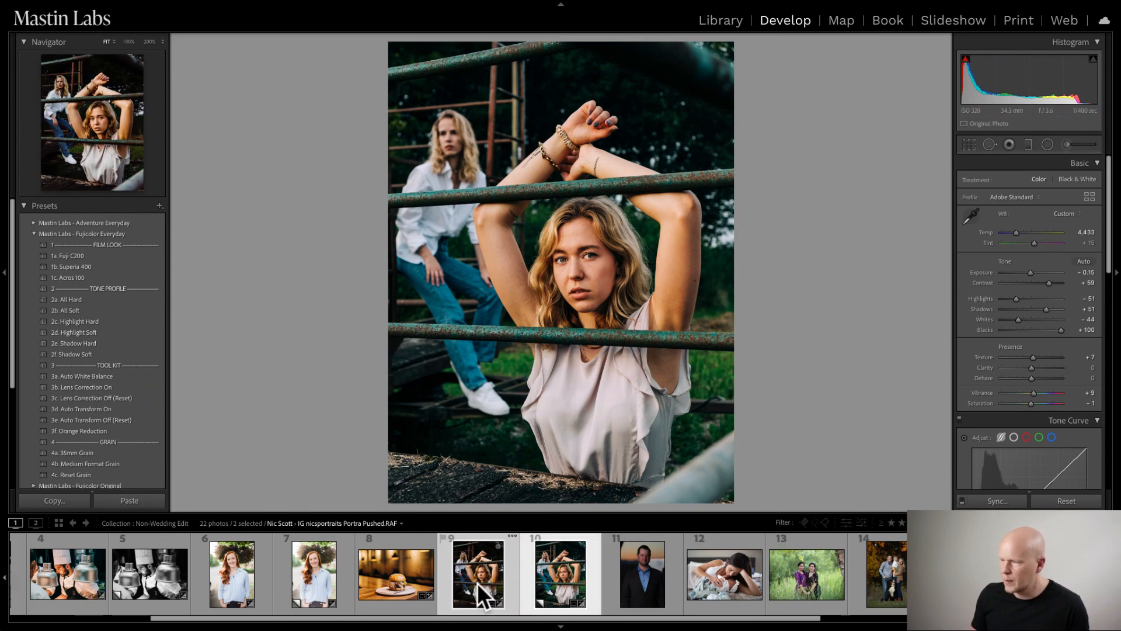
pyautogui.press('c')
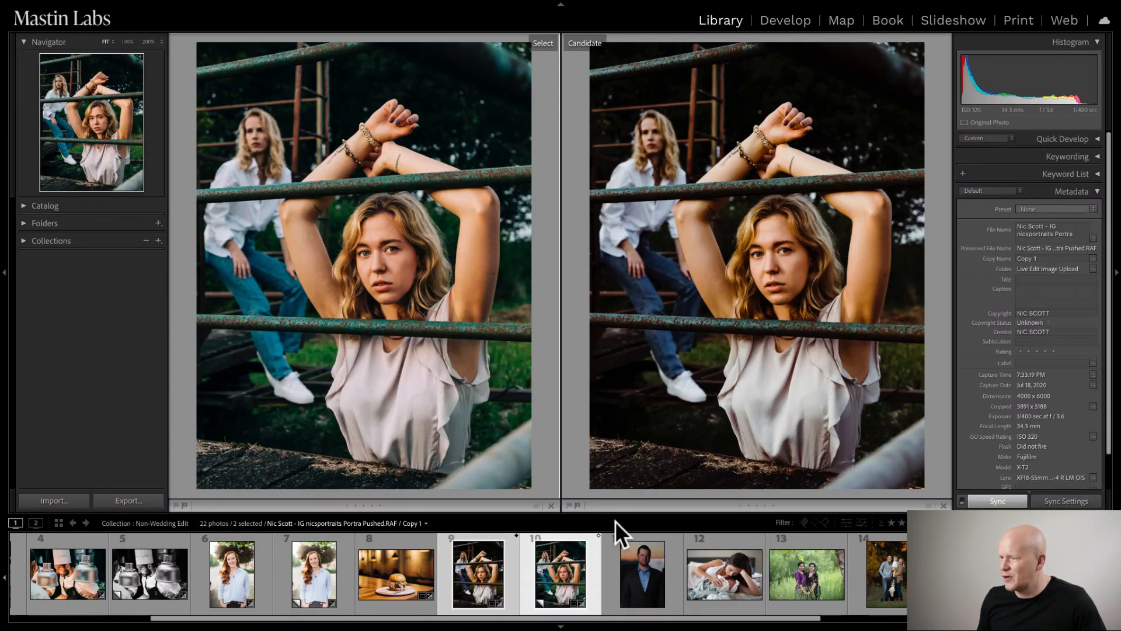
# - Open the portrait of the man in the dark suit for developing and inspect his face at 100%
pyautogui.click(632, 561)
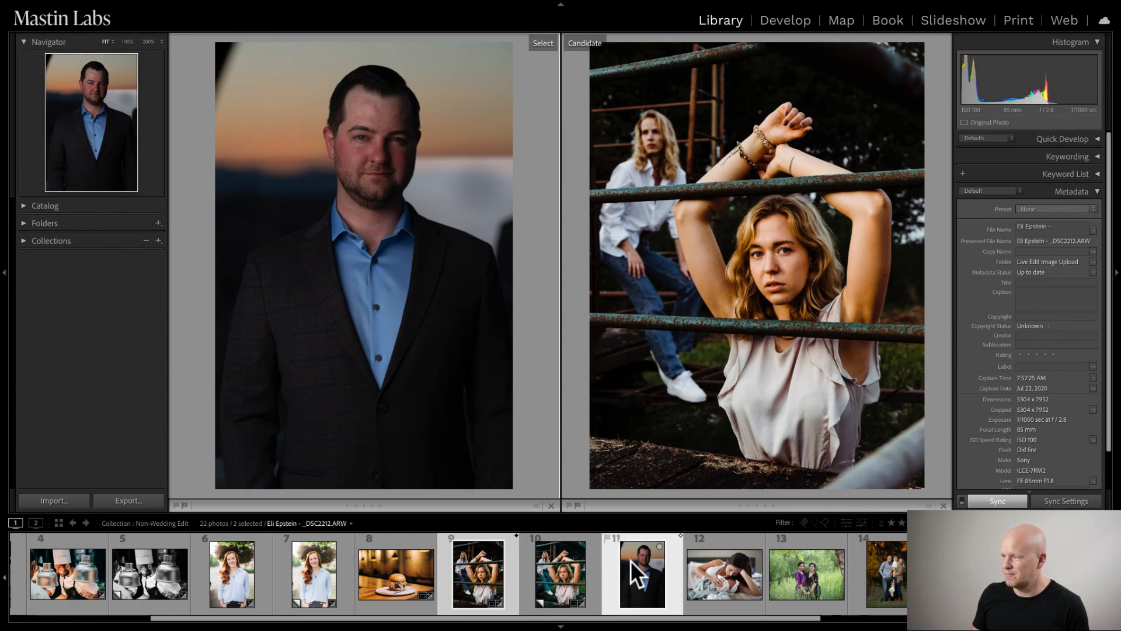
pyautogui.press('d')
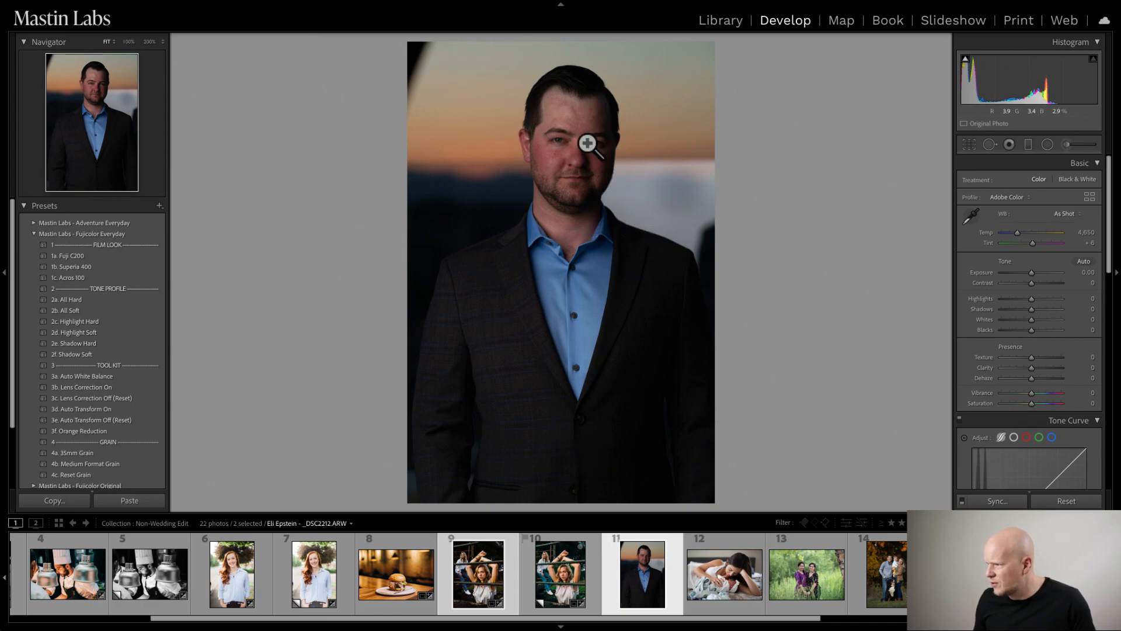
pyautogui.click(586, 143)
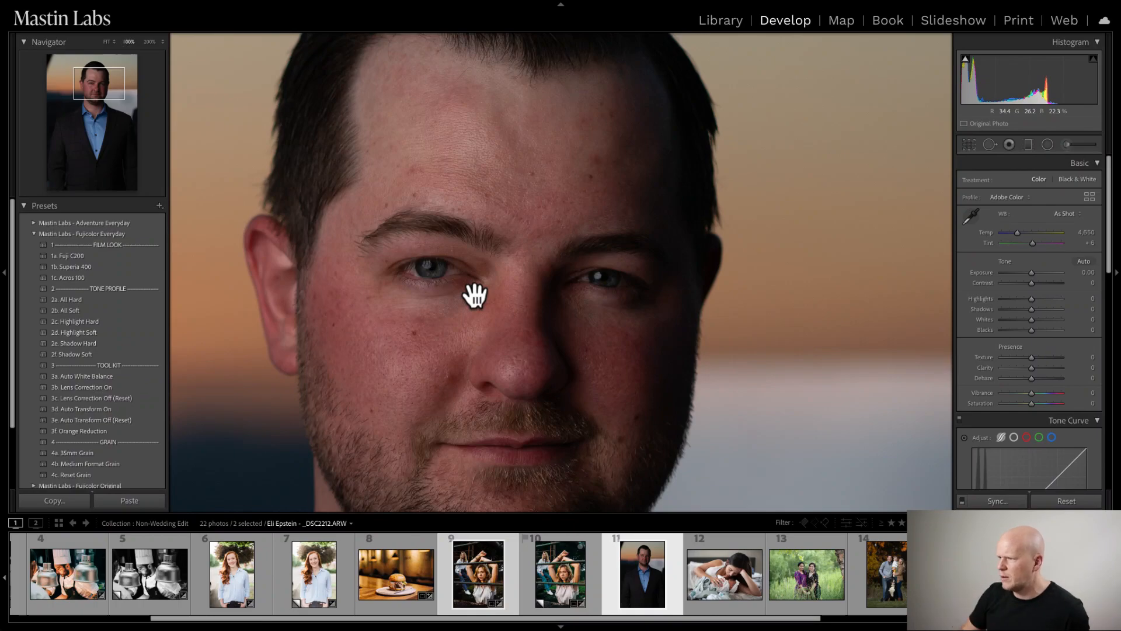
pyautogui.click(475, 295)
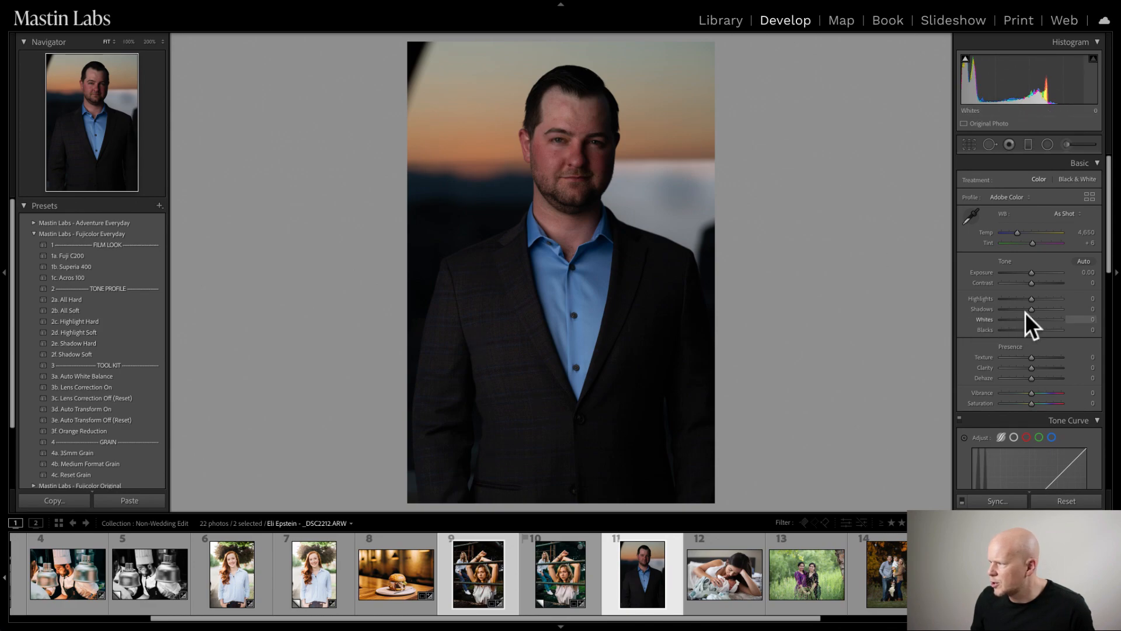
# - Try a Contrast of +46 and an Exposure of +1.25 on the man's portrait and undo both adjustments
pyautogui.click(1045, 283)
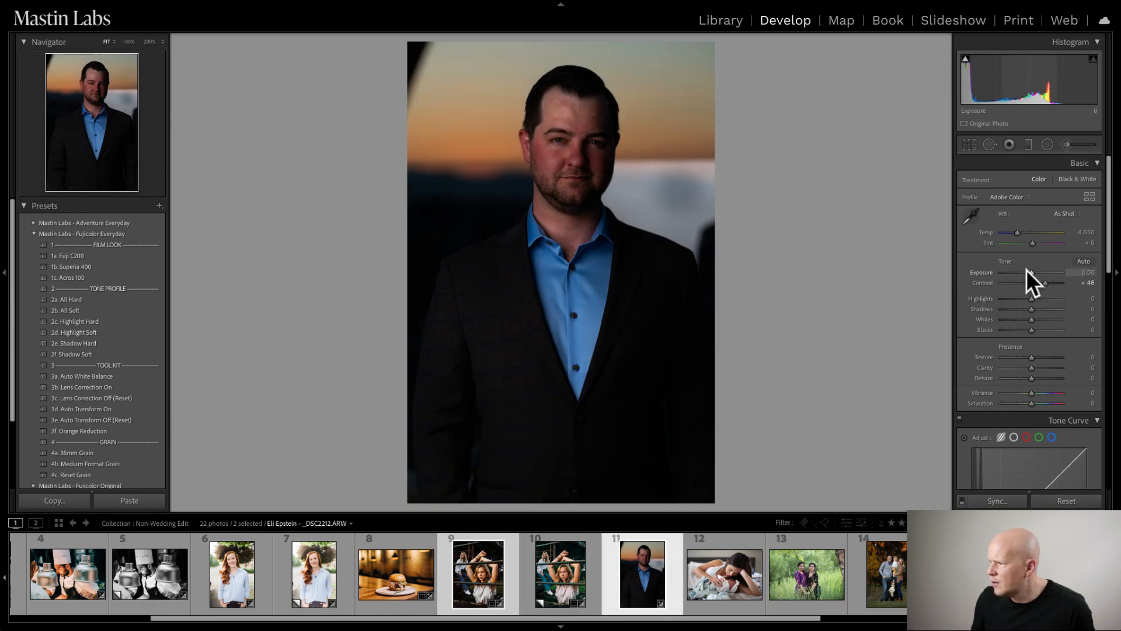
pyautogui.moveTo(1025, 271); pyautogui.dragTo(1039, 270)
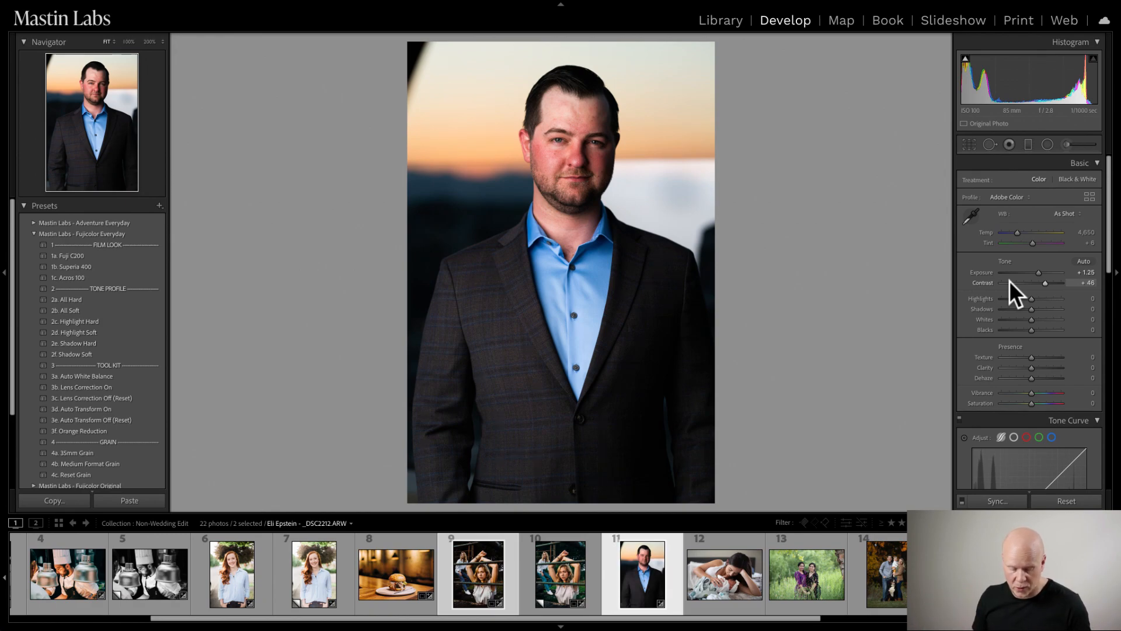
pyautogui.press('super')
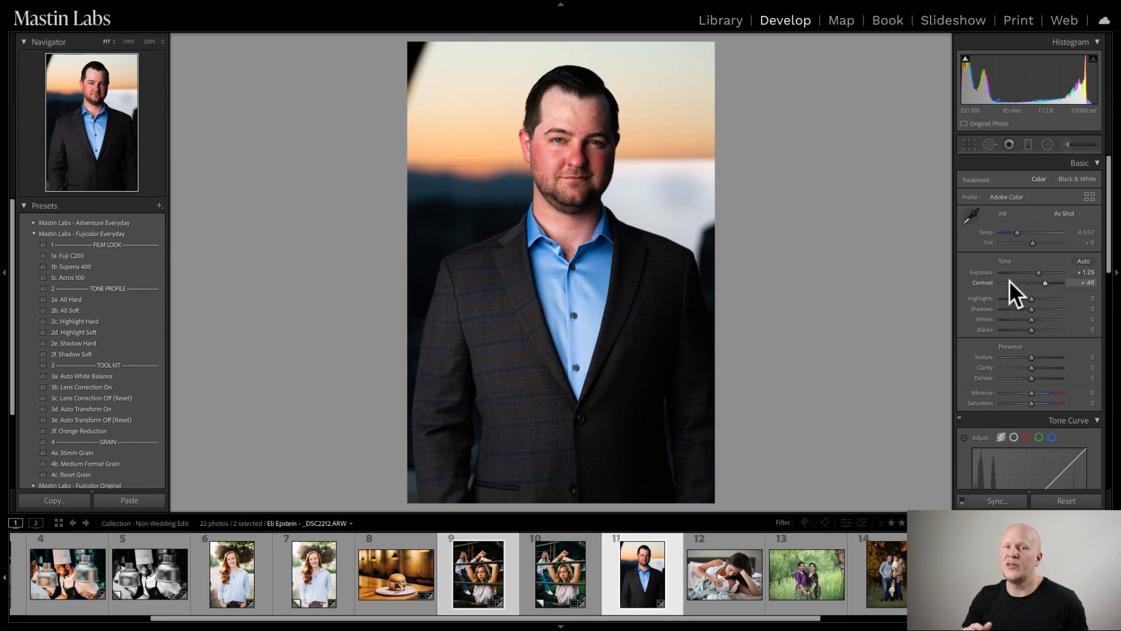
pyautogui.press('ctrl')
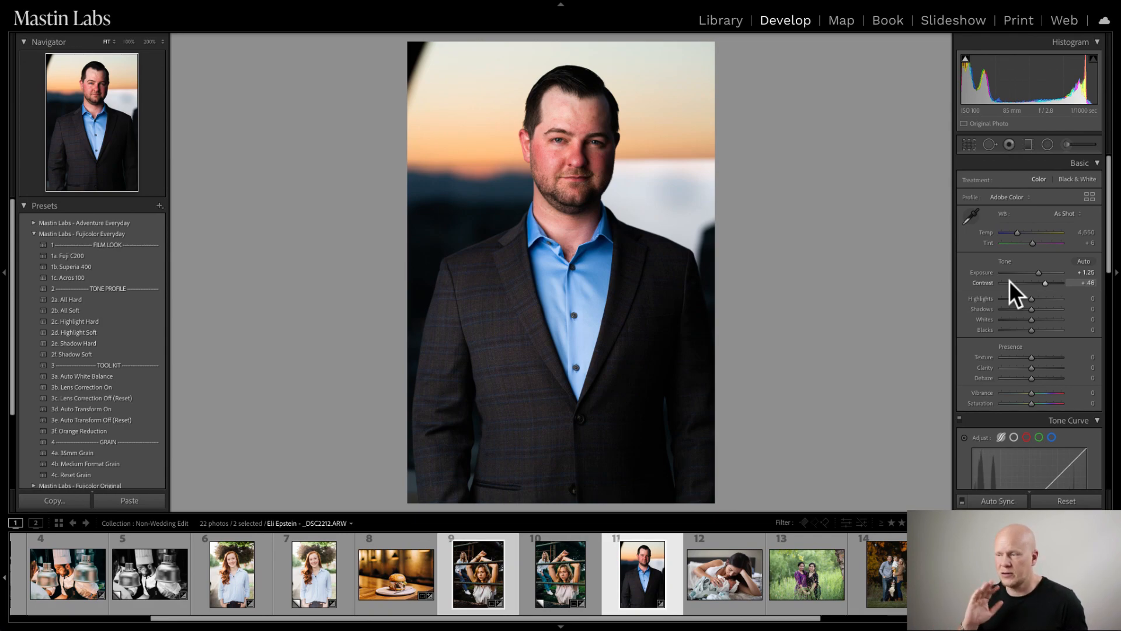
pyautogui.hotkey('ctrl', 'z')
pyautogui.hotkey('ctrl', 'z')
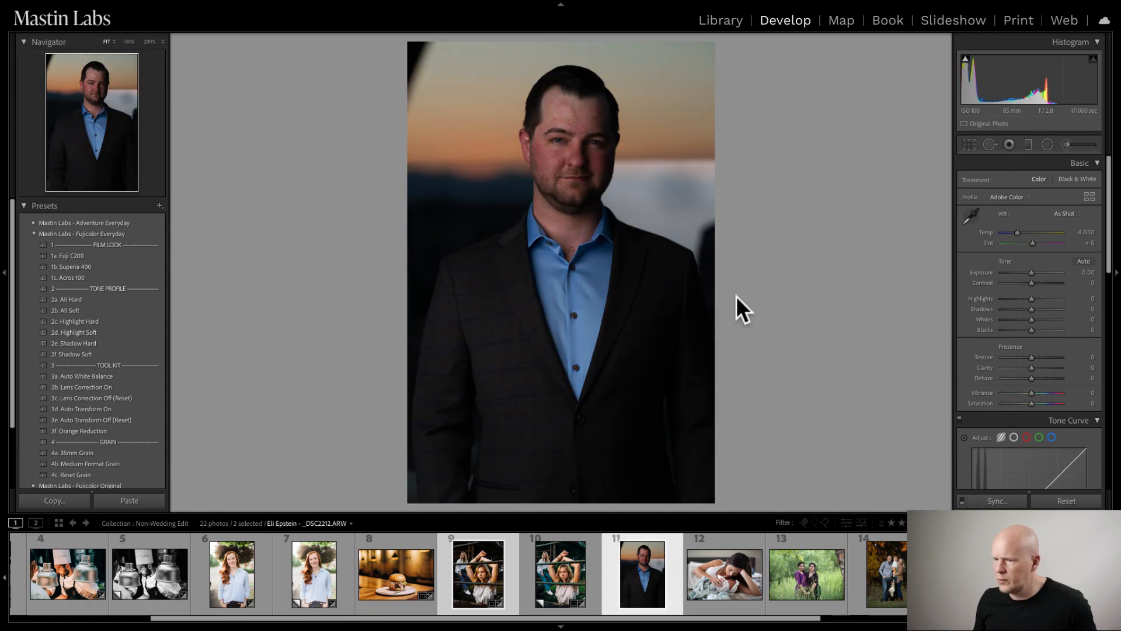
# - Apply the Portra Original 1a. Portra 160 preset to the man's portrait and set Exposure to +1.80
pyautogui.click(34, 234)
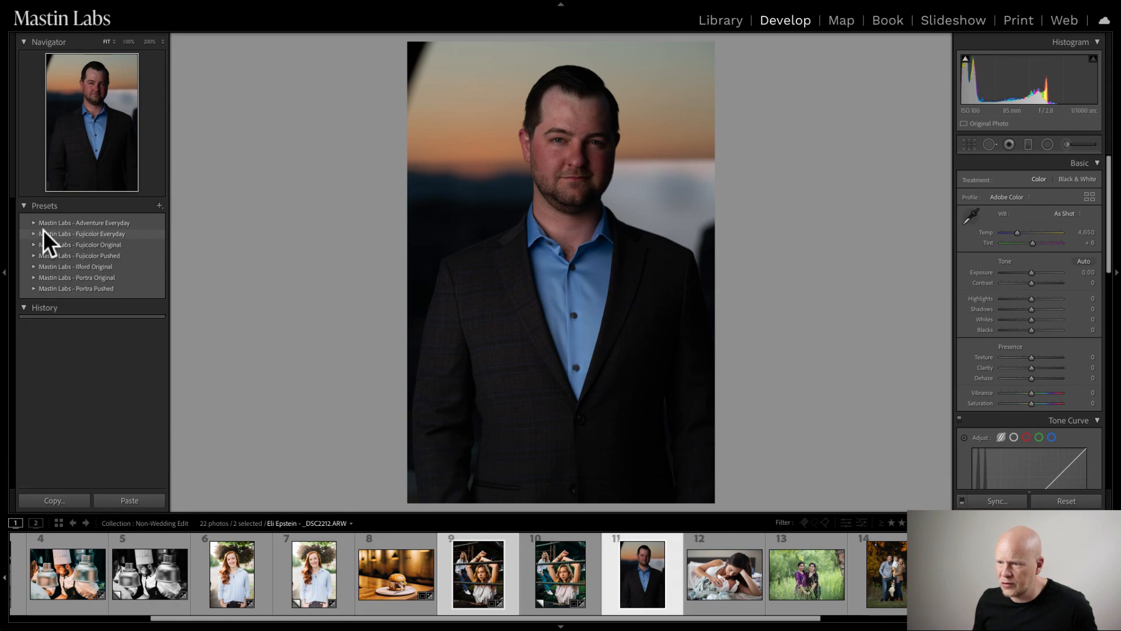
pyautogui.click(34, 278)
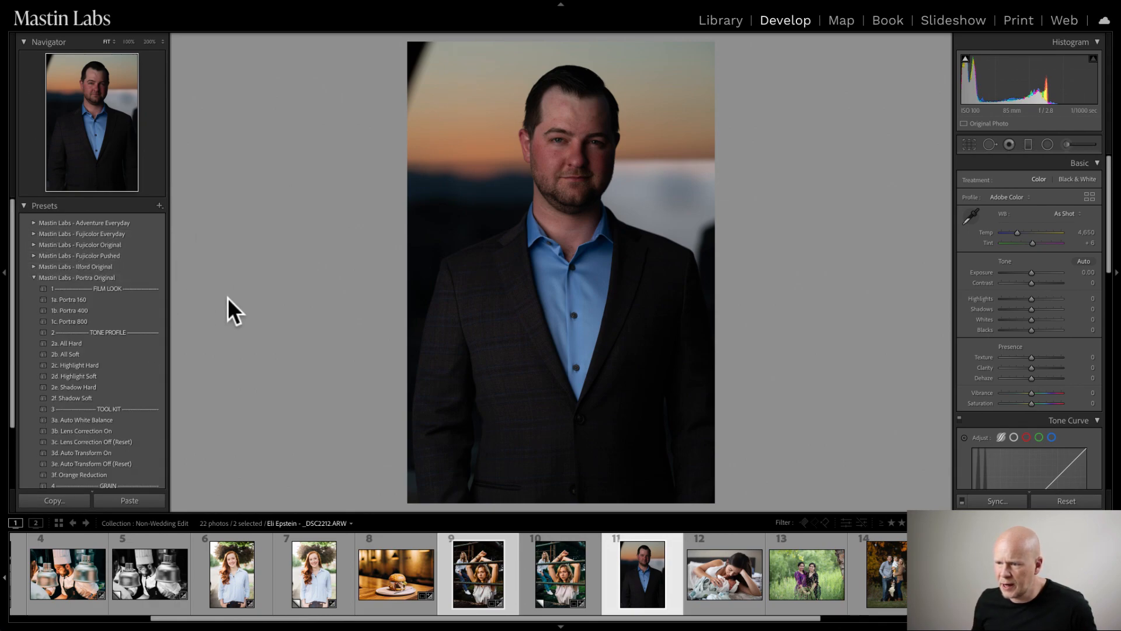
pyautogui.click(131, 299)
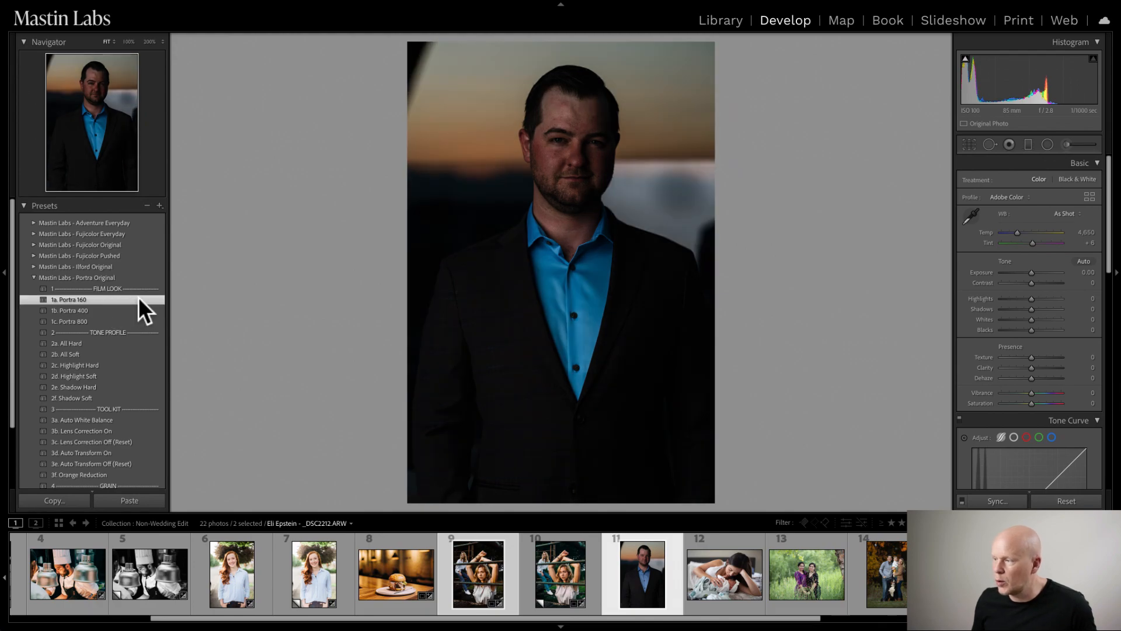
pyautogui.moveTo(1032, 273); pyautogui.dragTo(1042, 272)
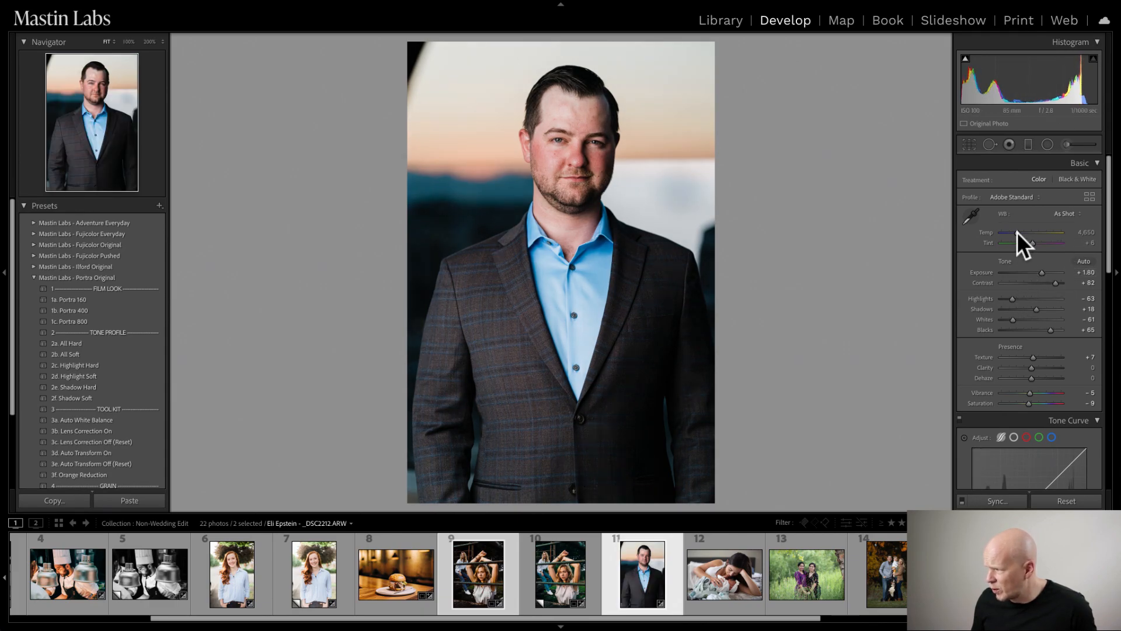
# - Set the portrait's Temp to 5,617 and Tint to 0, checking the face up close and comparing before and after
pyautogui.moveTo(1016, 231); pyautogui.dragTo(1022, 230)
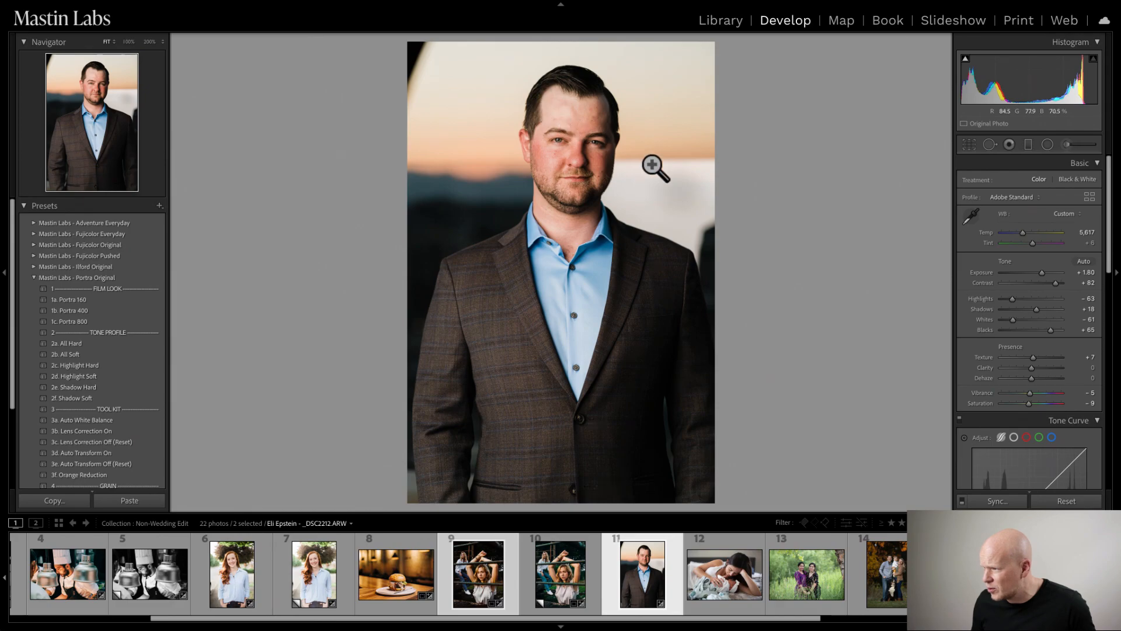
pyautogui.click(557, 113)
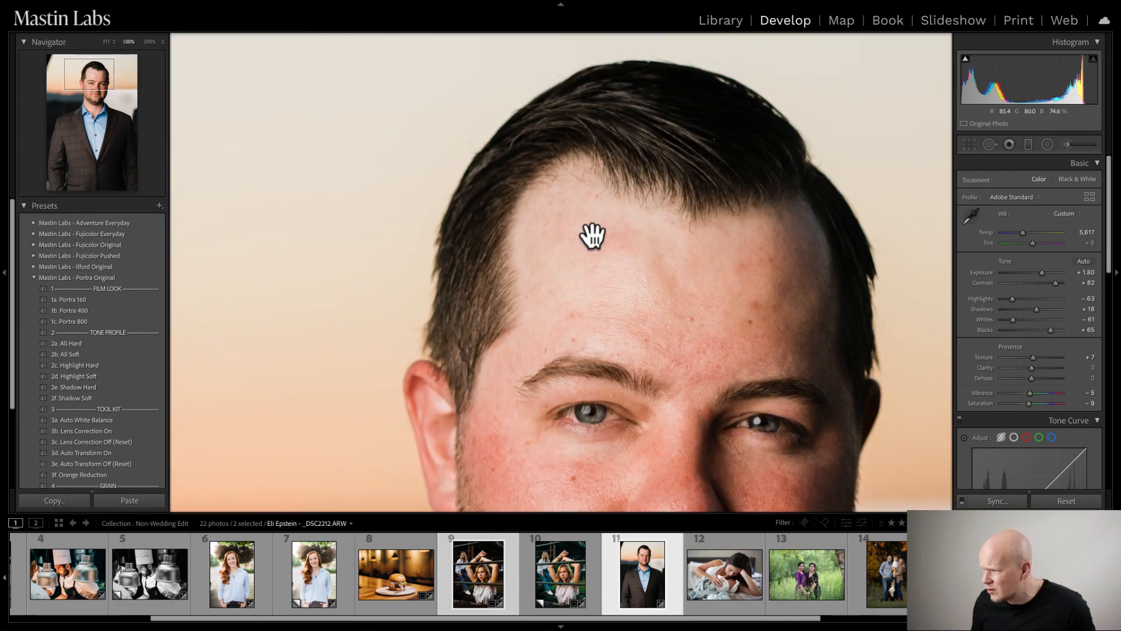
pyautogui.moveTo(593, 236); pyautogui.dragTo(584, 85)
pyautogui.click(613, 153)
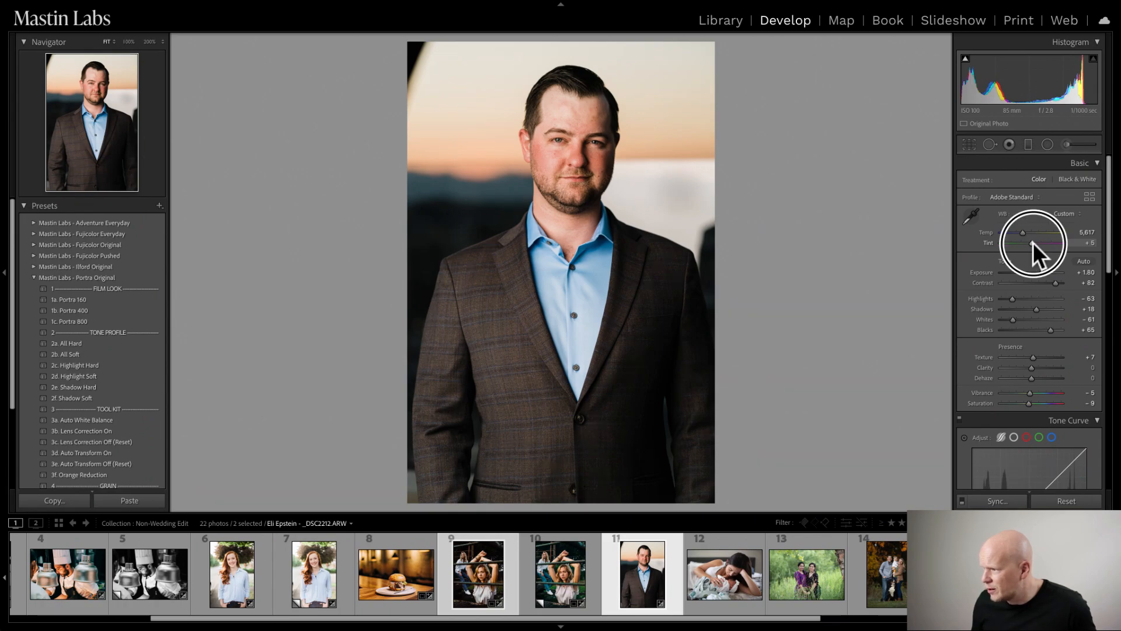
pyautogui.moveTo(1034, 242); pyautogui.dragTo(1033, 243)
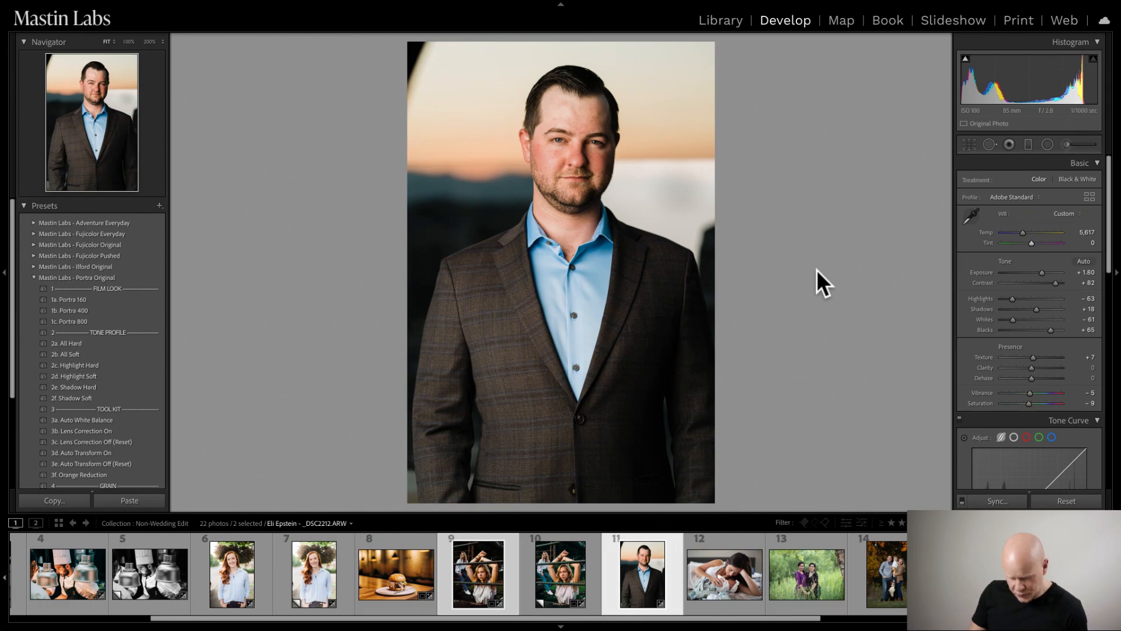
pyautogui.press('y')
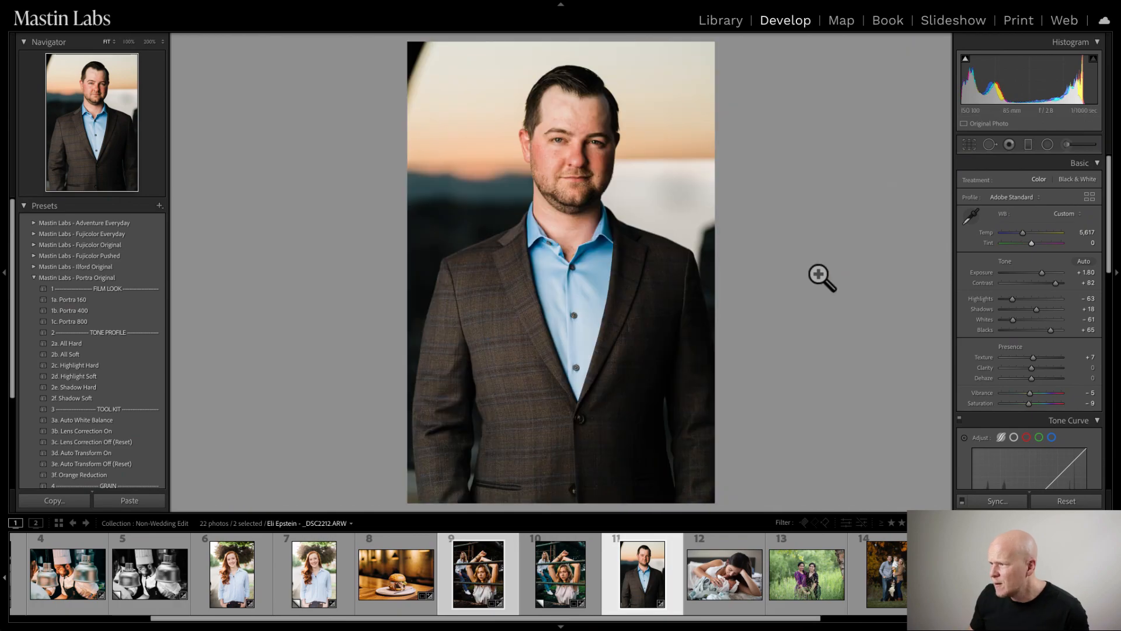
pyautogui.press('y')
# - Crop the man's portrait to a 4 x 3 aspect, framing his head and torso tighter and excluding the dark upper corner
pyautogui.click(971, 144)
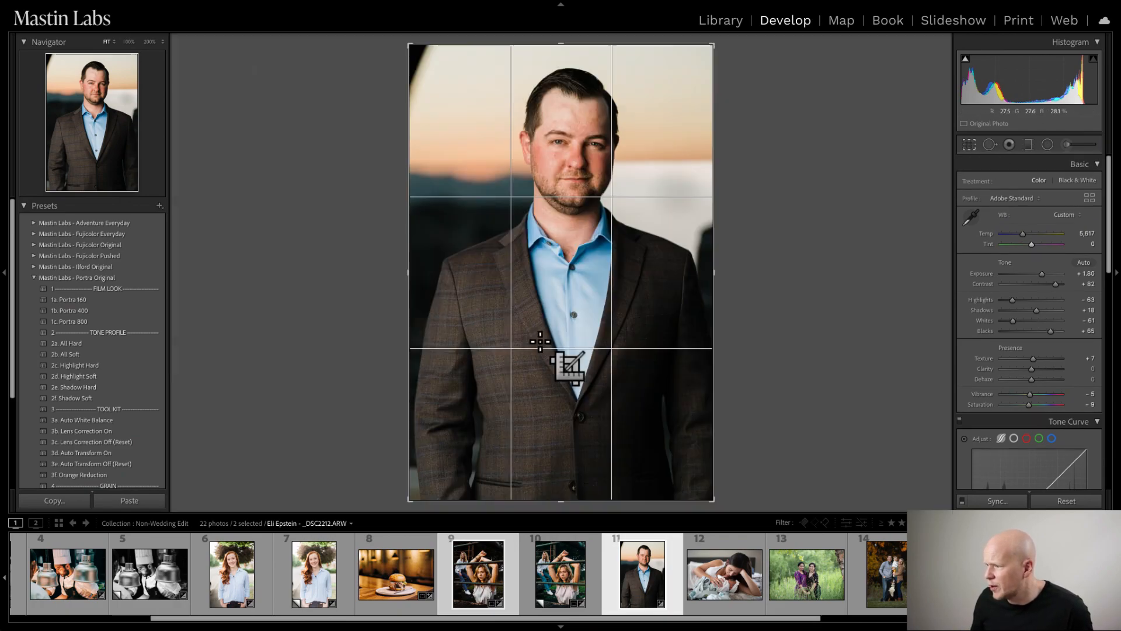
pyautogui.click(1002, 179)
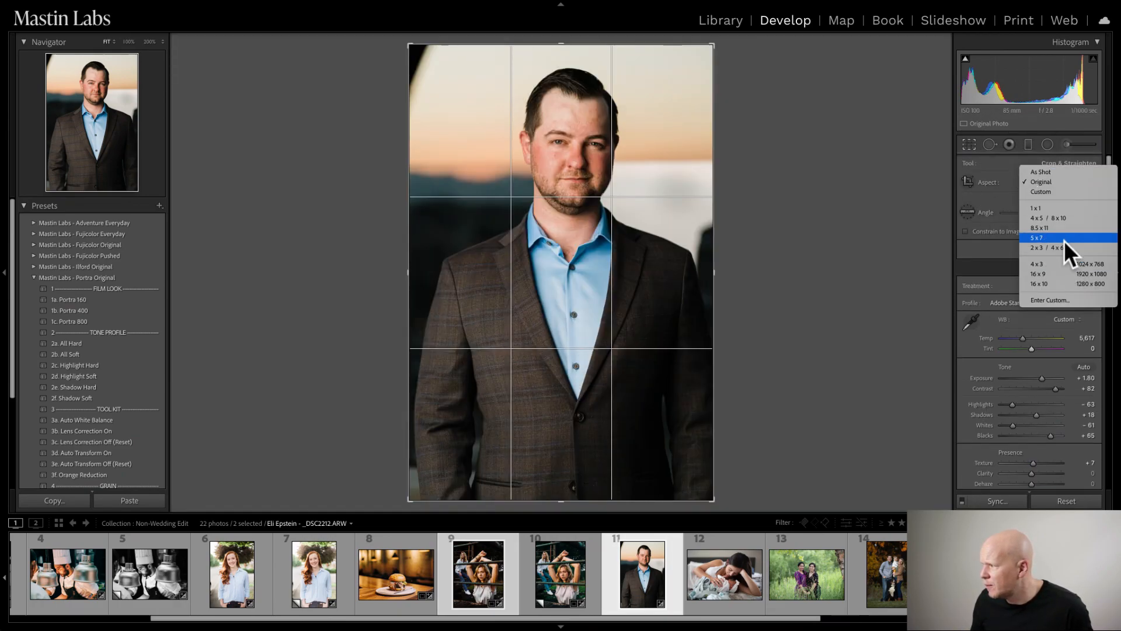
pyautogui.click(1059, 261)
pyautogui.moveTo(571, 240); pyautogui.dragTo(555, 270)
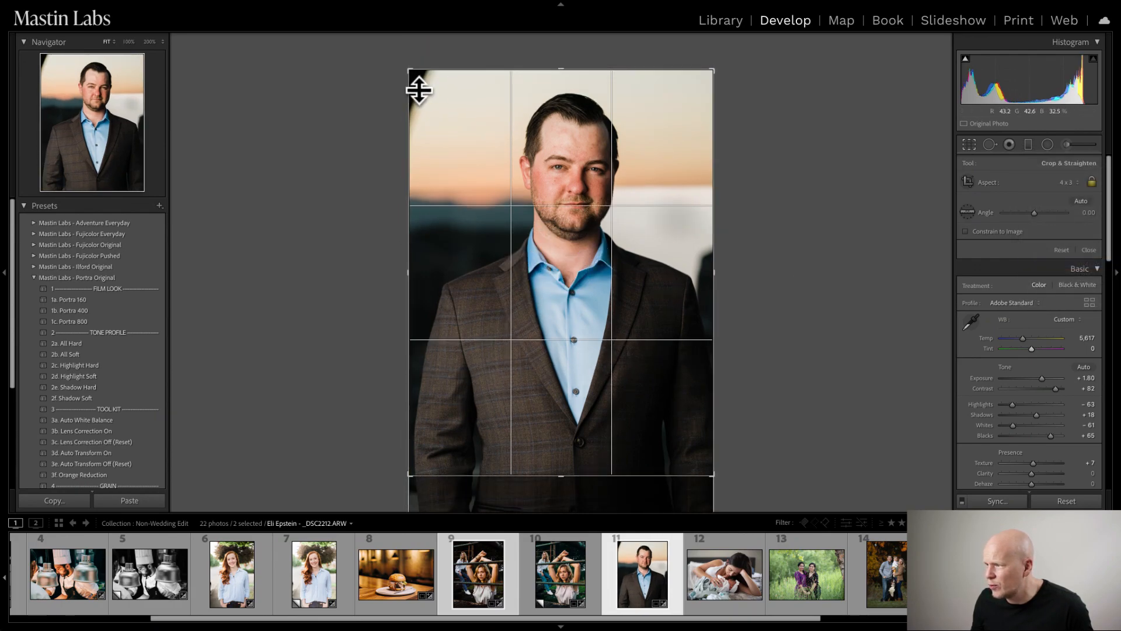
pyautogui.moveTo(409, 71); pyautogui.dragTo(413, 71)
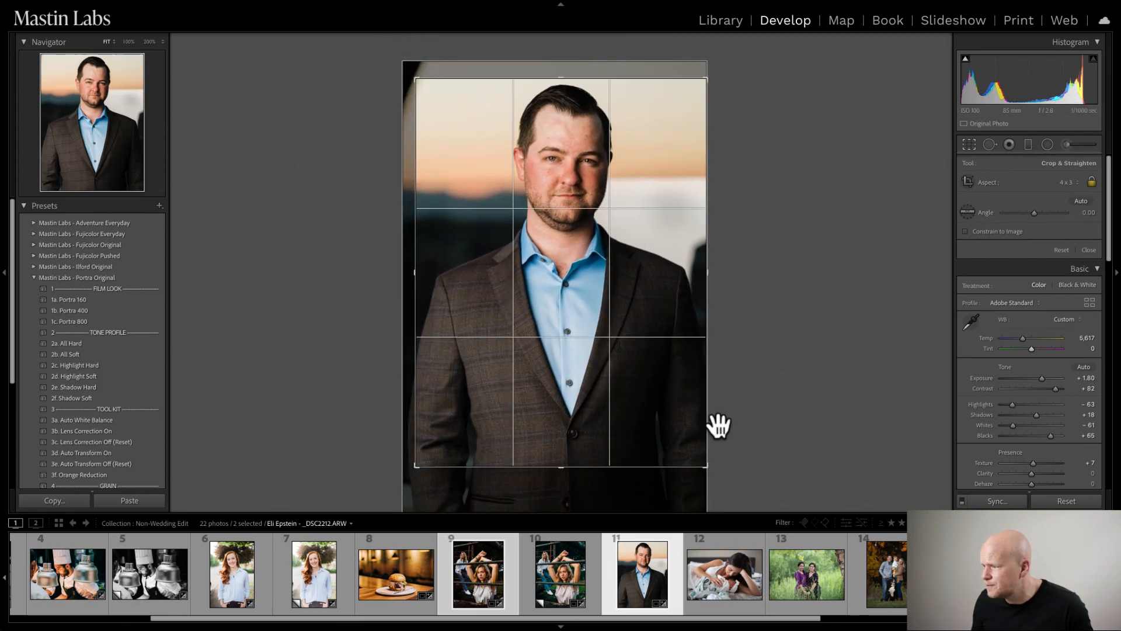
pyautogui.moveTo(705, 466); pyautogui.dragTo(696, 460)
pyautogui.moveTo(633, 313); pyautogui.dragTo(635, 329)
pyautogui.moveTo(577, 457); pyautogui.dragTo(601, 426)
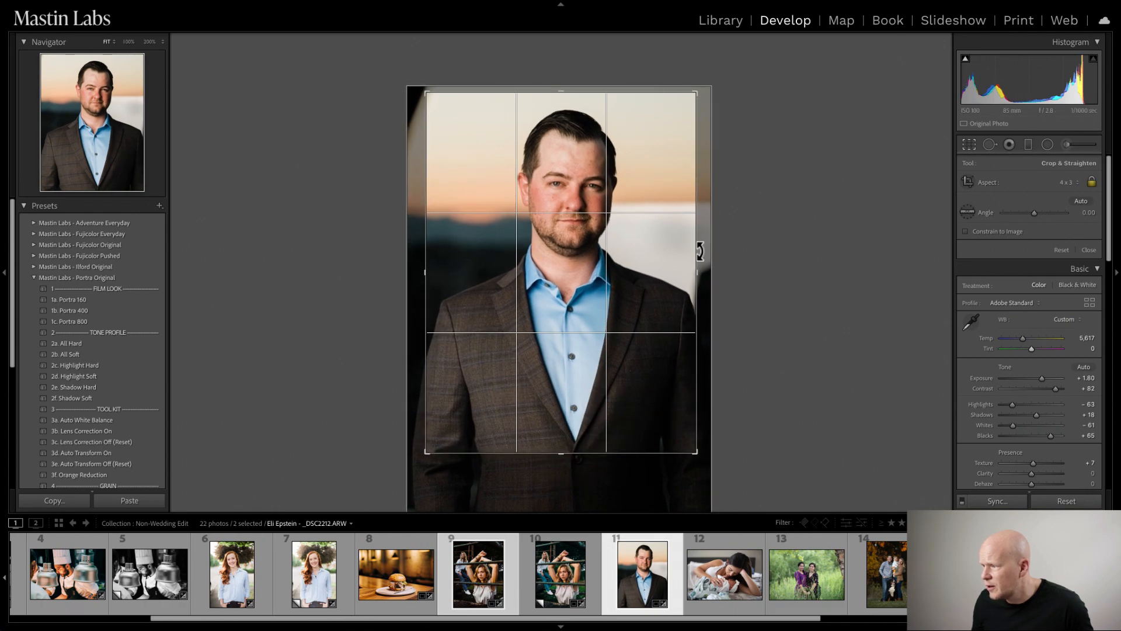
pyautogui.press('r')
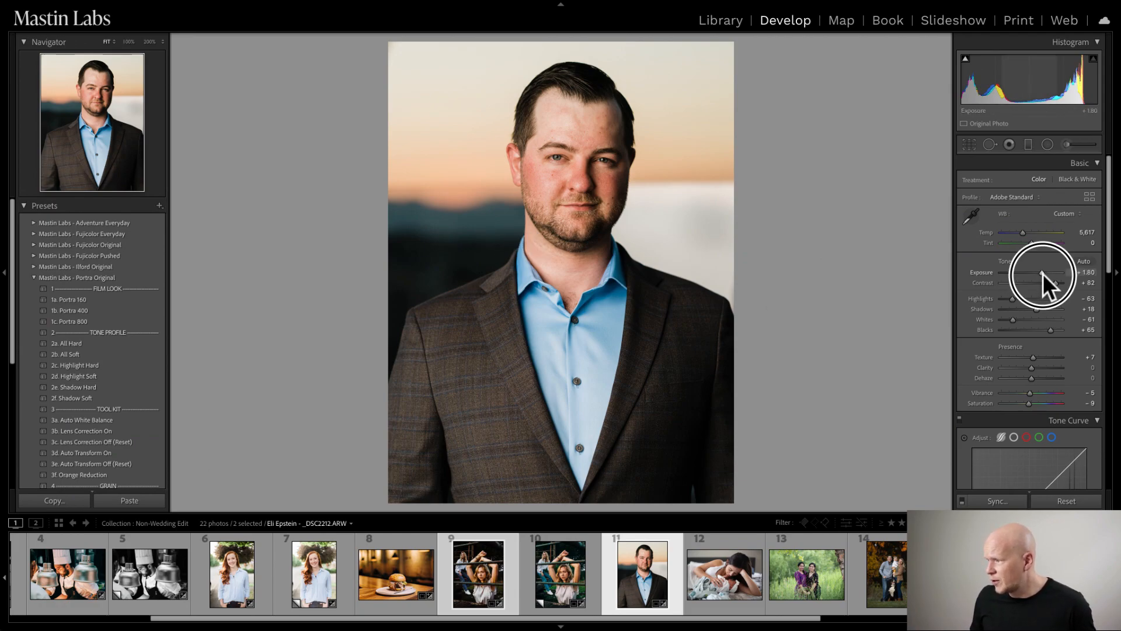
# - Raise the man's portrait Exposure to +1.85 and compare the photo before and after
pyautogui.press('Up')
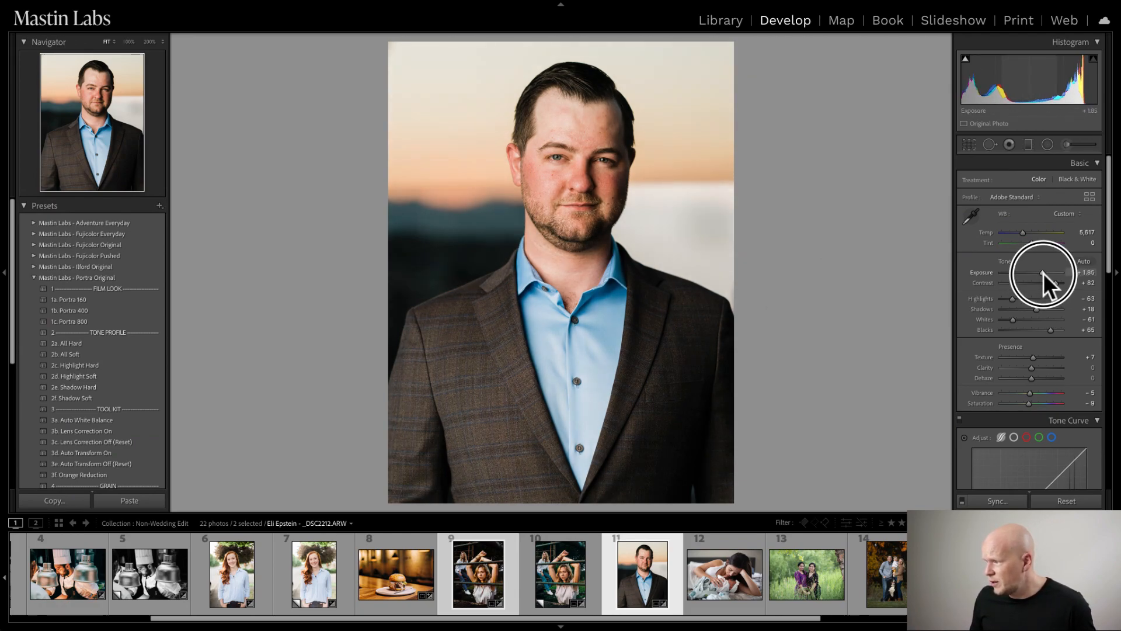
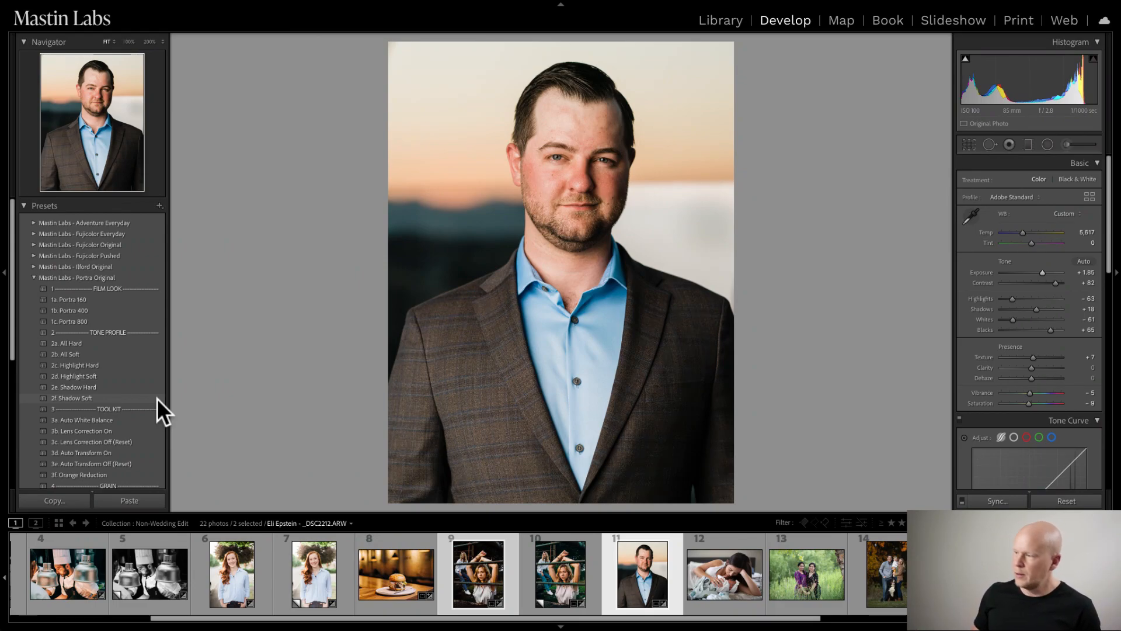
pyautogui.press('y')
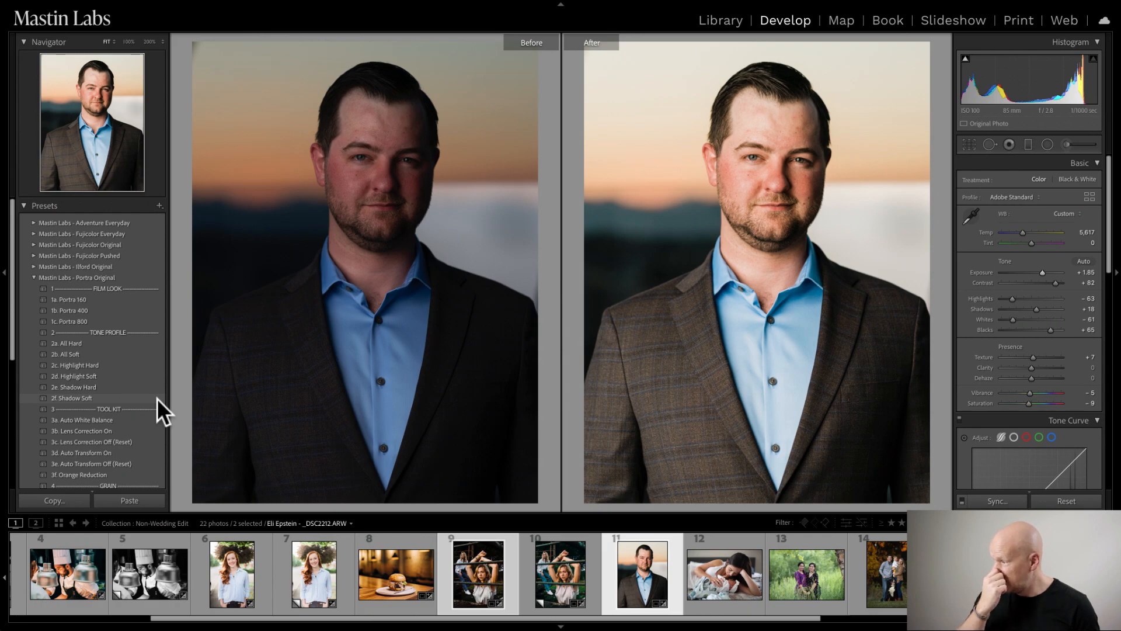
pyautogui.press('y')
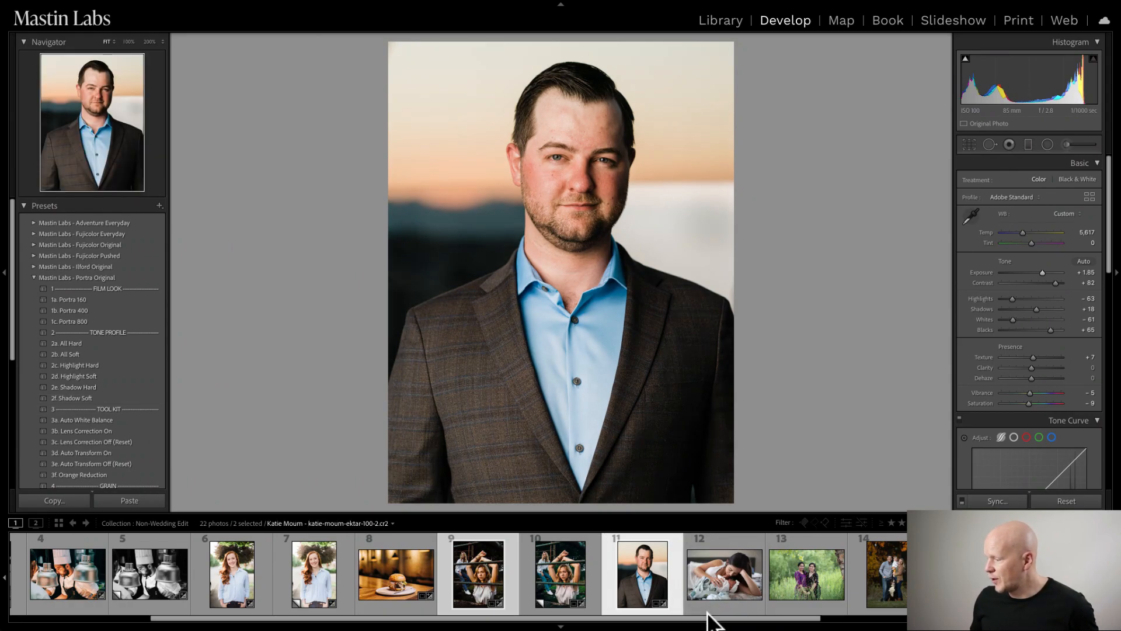
# - Open the mother and newborn photo, apply the Adventure Everyday 1a. Ektar 100 preset and set Exposure to +0.55
pyautogui.moveTo(709, 619); pyautogui.dragTo(734, 627)
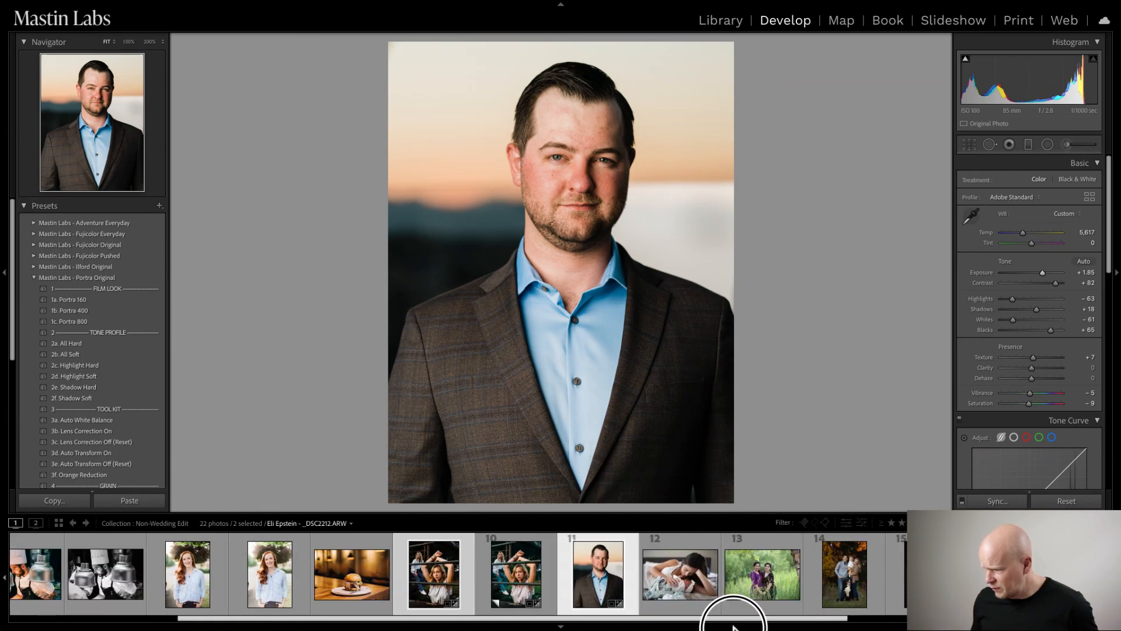
pyautogui.click(678, 597)
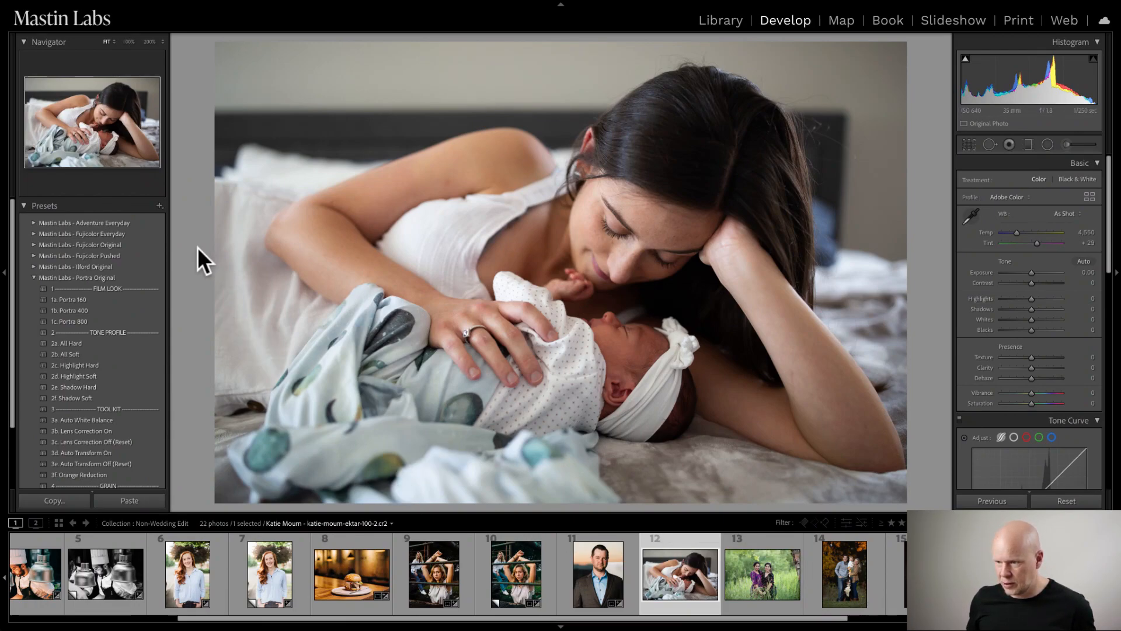
pyautogui.click(33, 278)
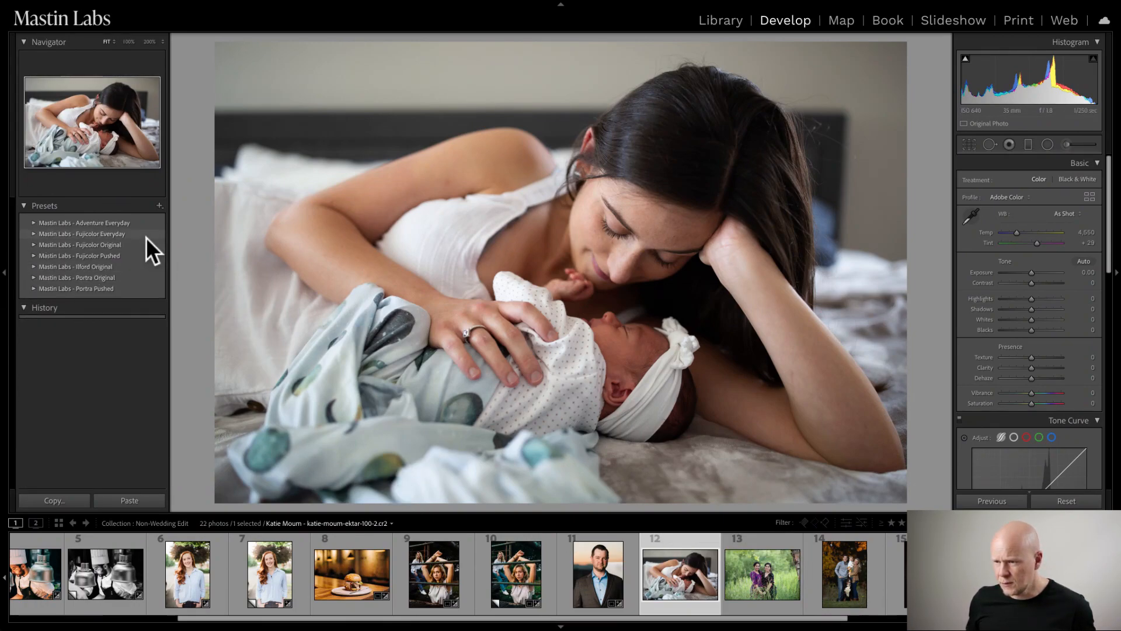
pyautogui.click(32, 222)
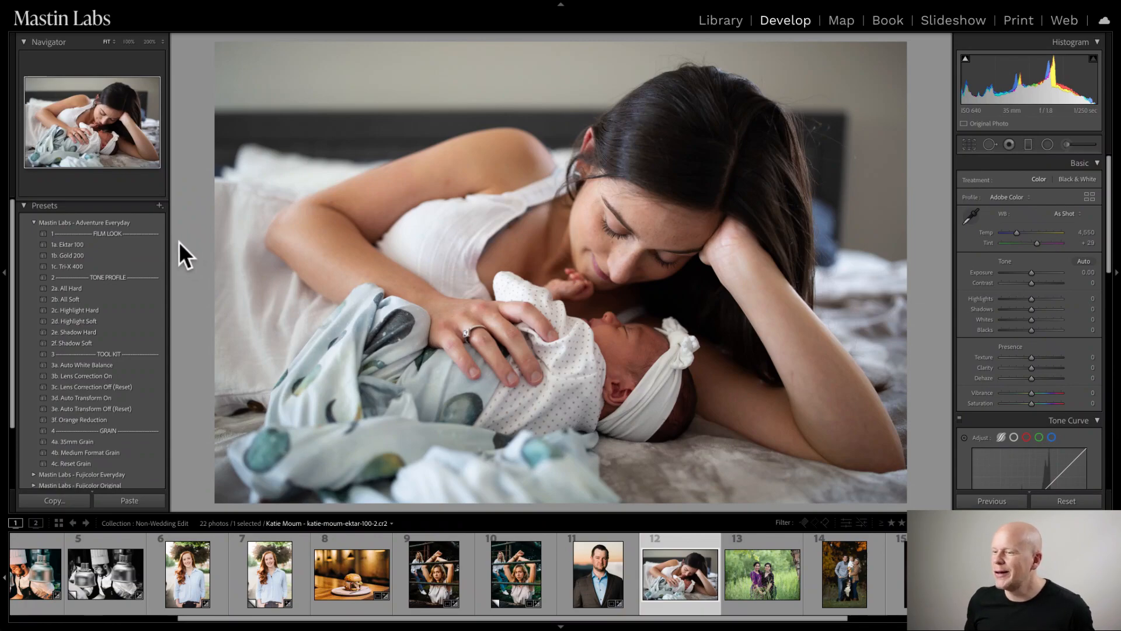
pyautogui.click(140, 242)
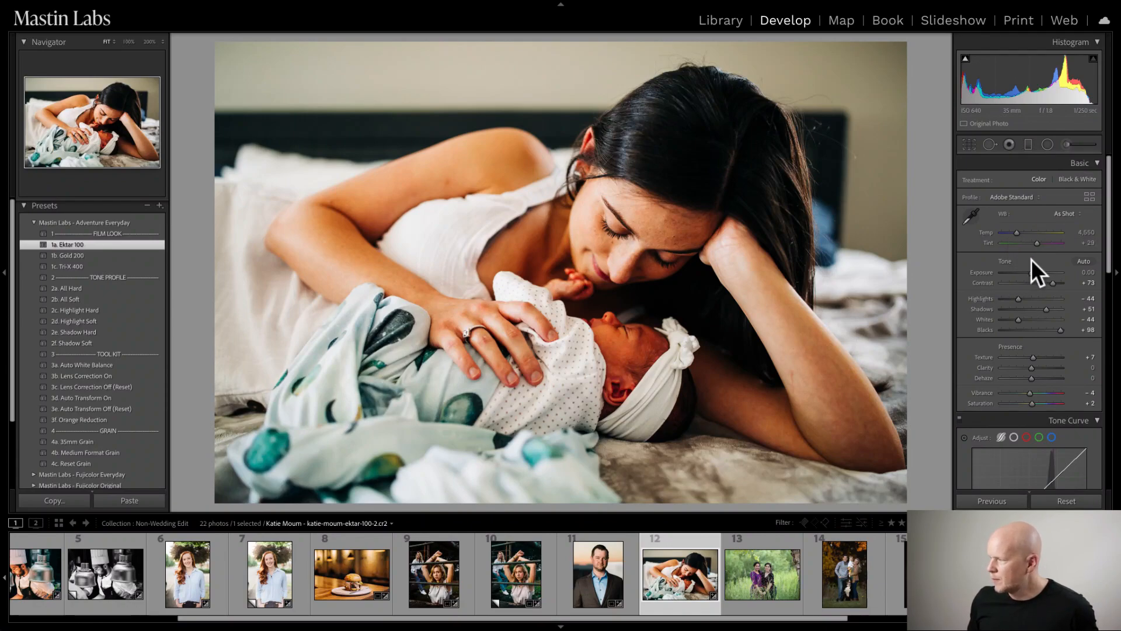
pyautogui.moveTo(1032, 272); pyautogui.dragTo(1035, 272)
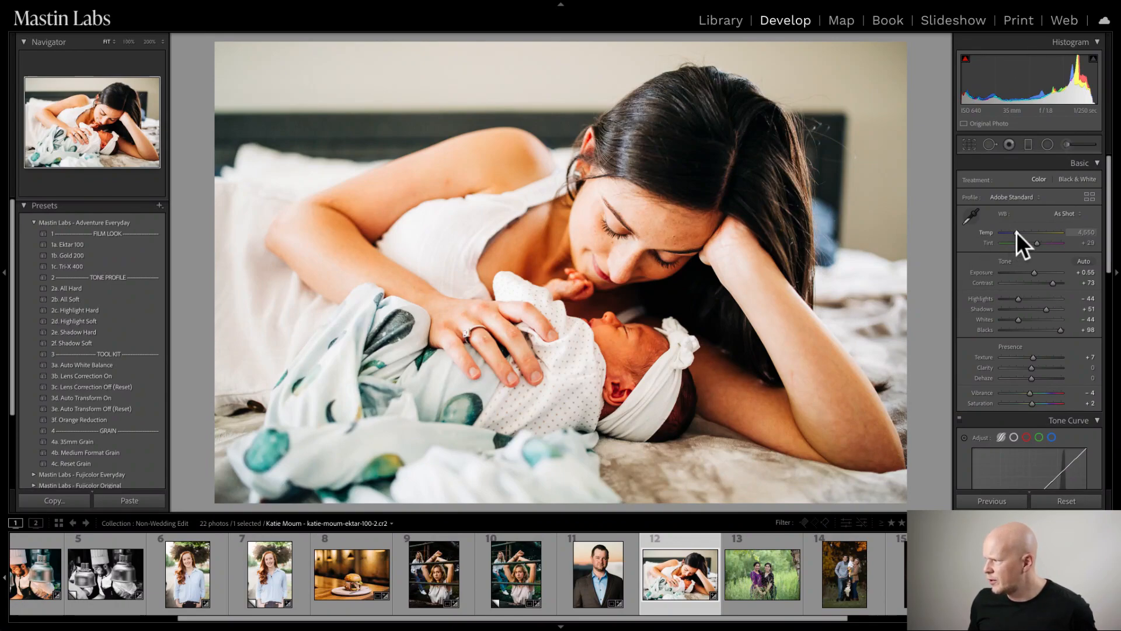
# - Try cooler Temp values such as 4,329 and 4,332 on the newborn photo and undo them all
pyautogui.moveTo(1017, 232); pyautogui.dragTo(1016, 231)
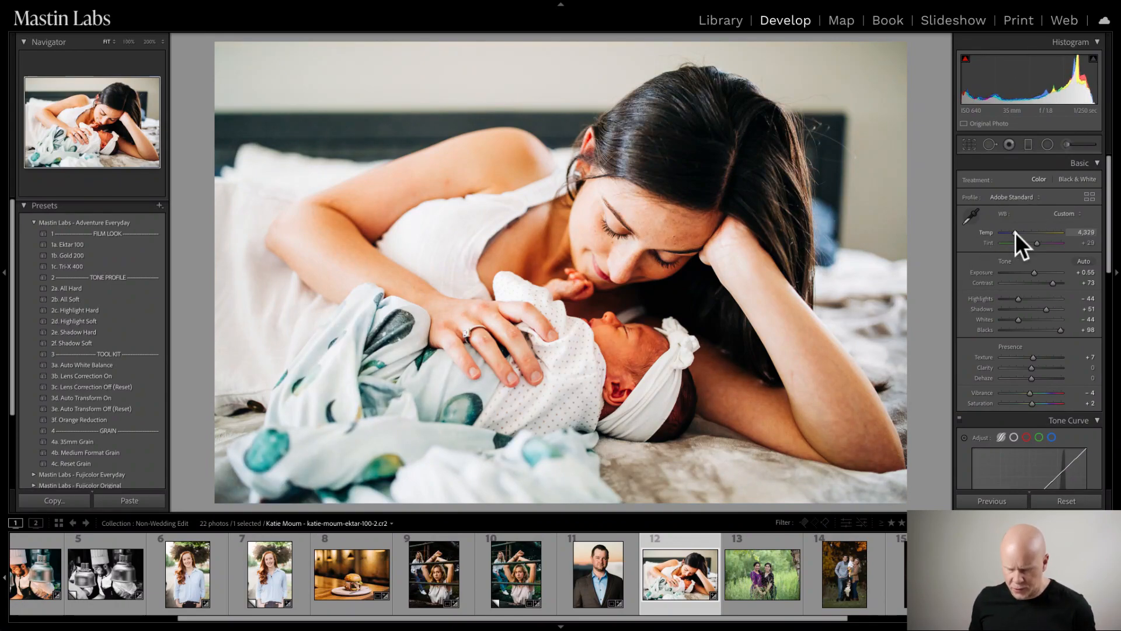
pyautogui.hotkey('ctrl', 'z')
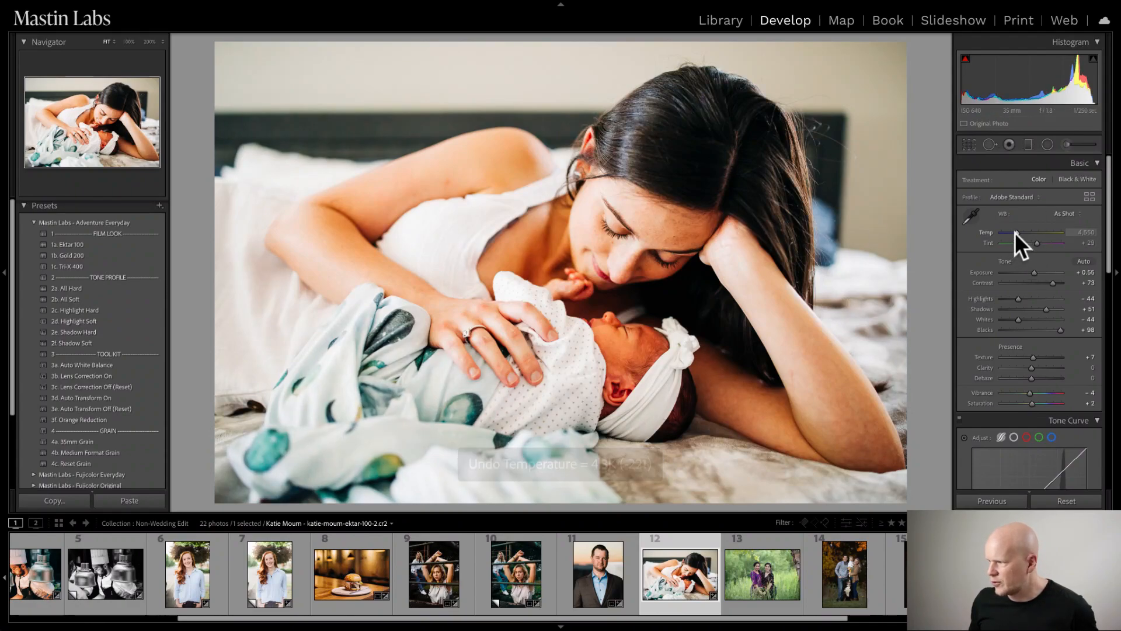
pyautogui.moveTo(1017, 232); pyautogui.dragTo(1016, 232)
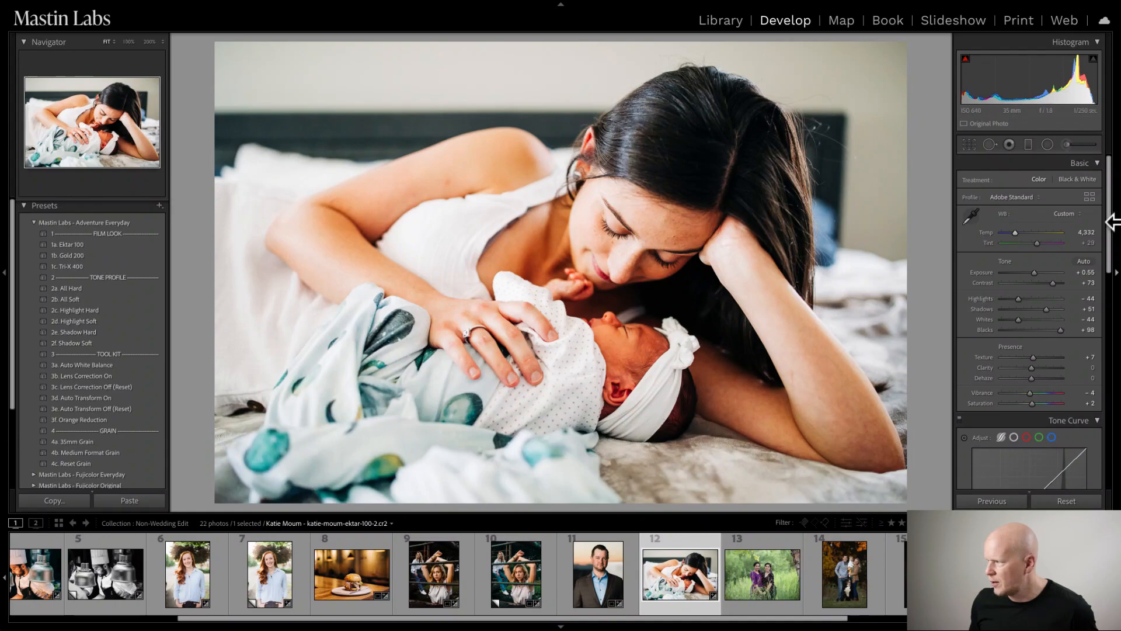
pyautogui.moveTo(1015, 232); pyautogui.dragTo(1015, 232)
pyautogui.hotkey('ctrl', 'z')
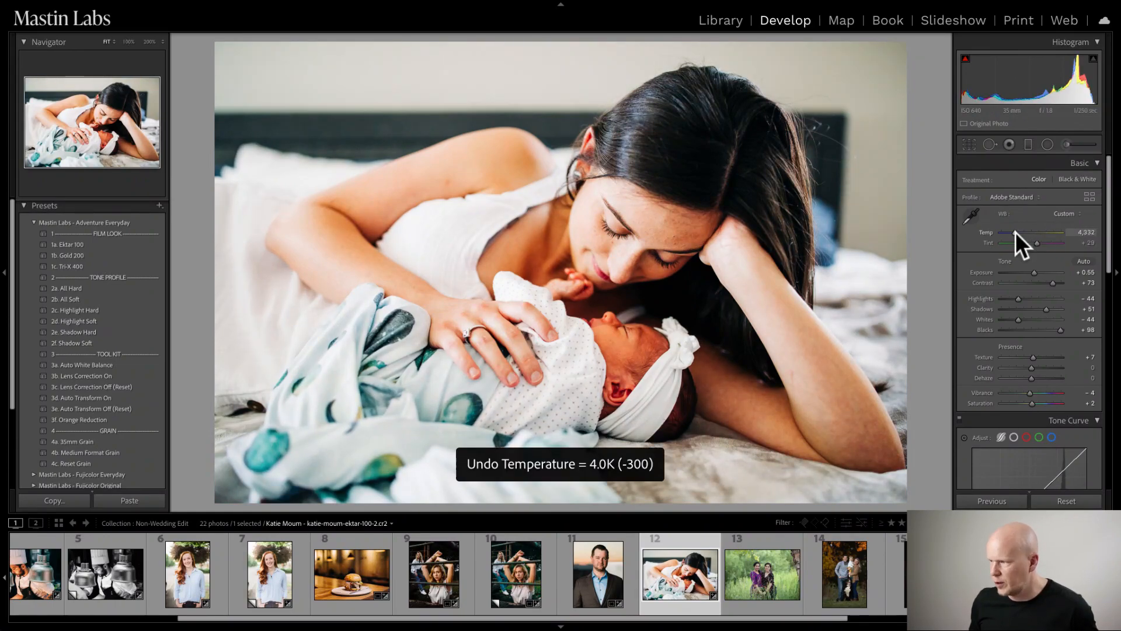
pyautogui.hotkey('ctrl', 'z')
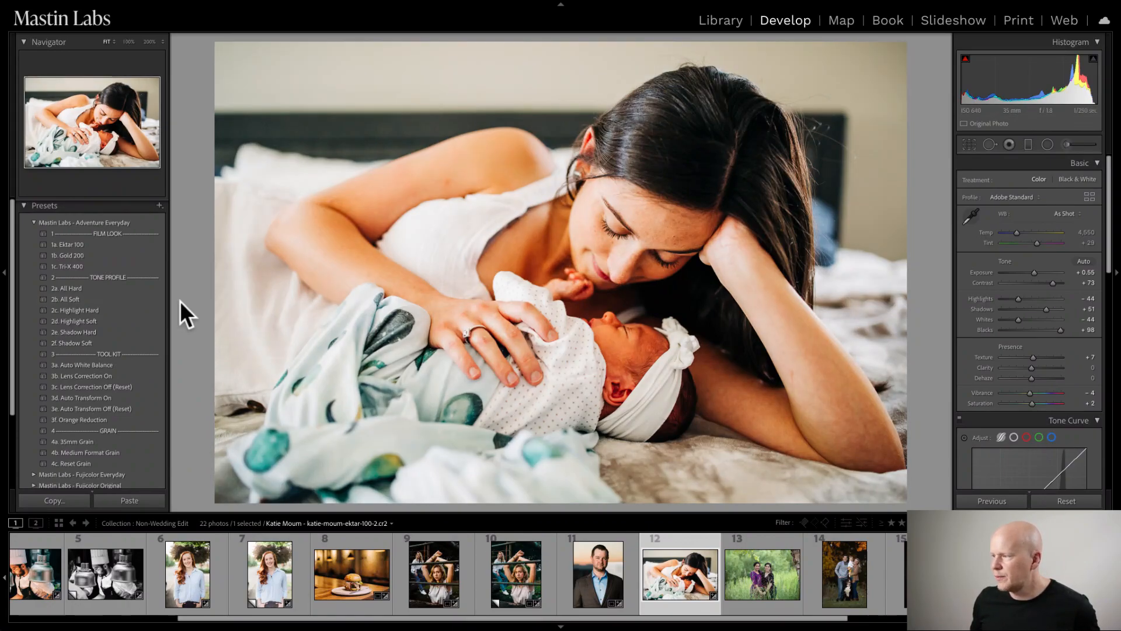
# - Apply the 2b. All Soft and 3f. Orange Reduction presets to the newborn photo and compare it before and after
pyautogui.click(148, 300)
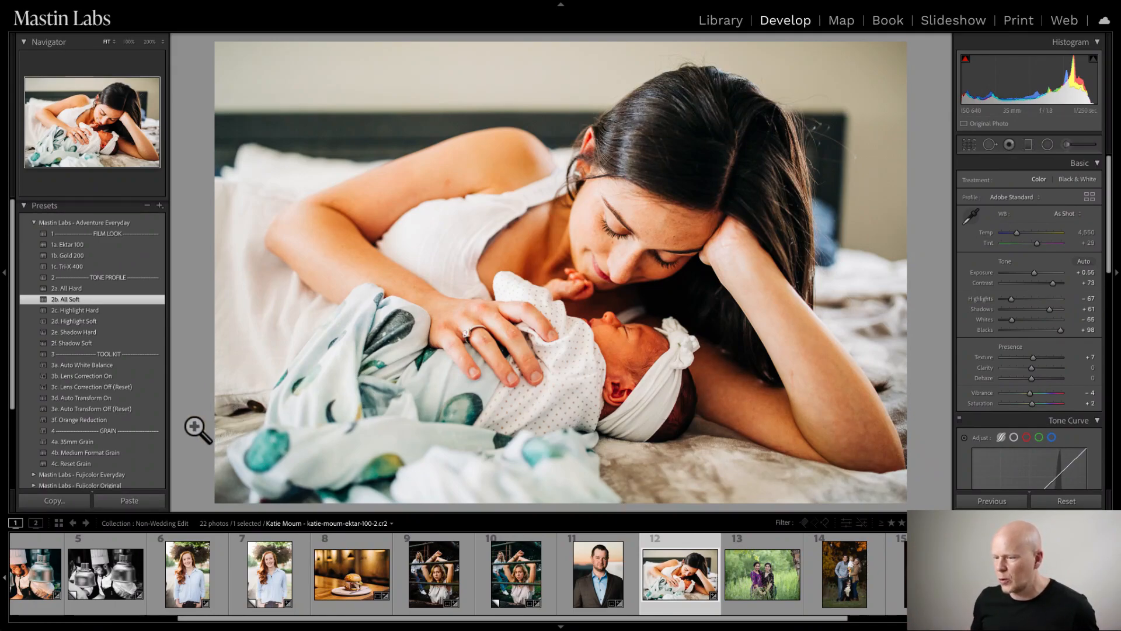
pyautogui.click(153, 421)
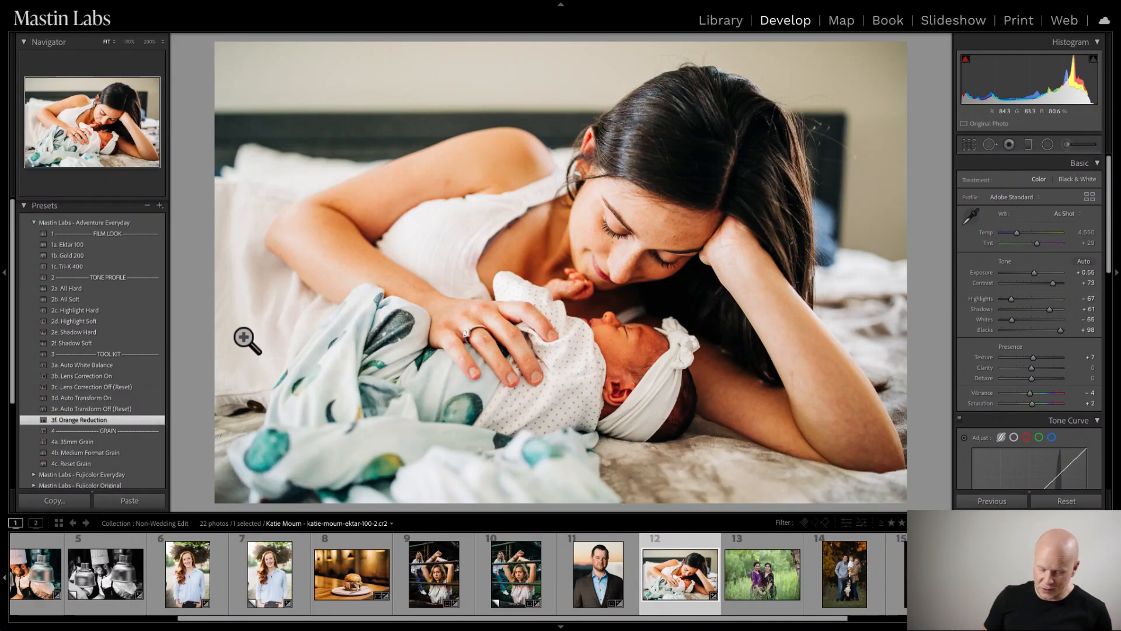
pyautogui.press('y')
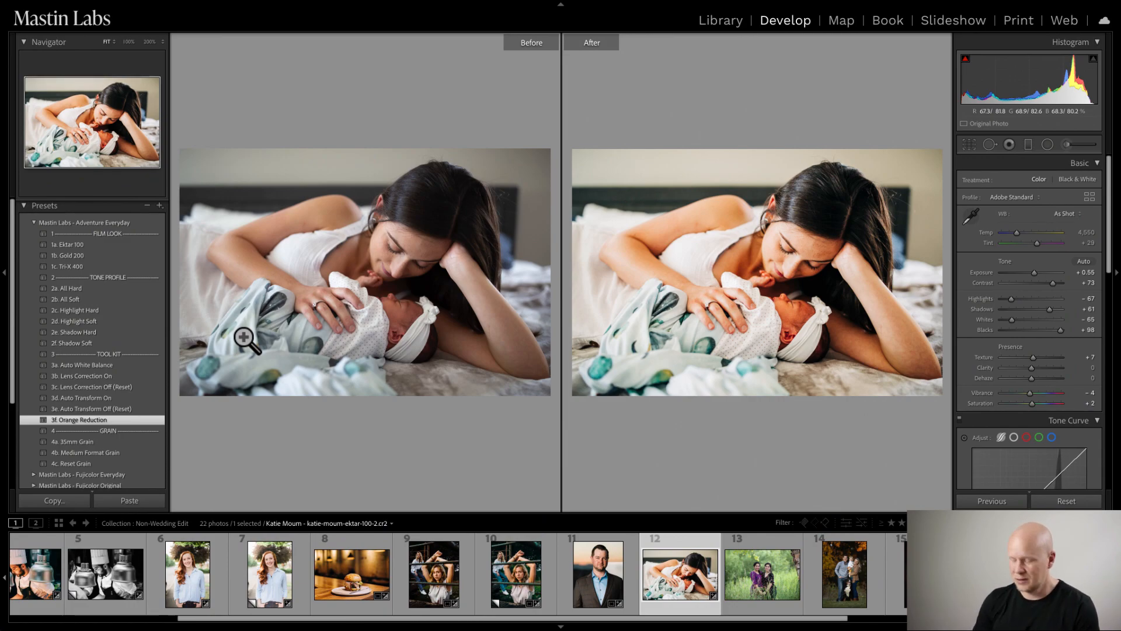
pyautogui.press('y')
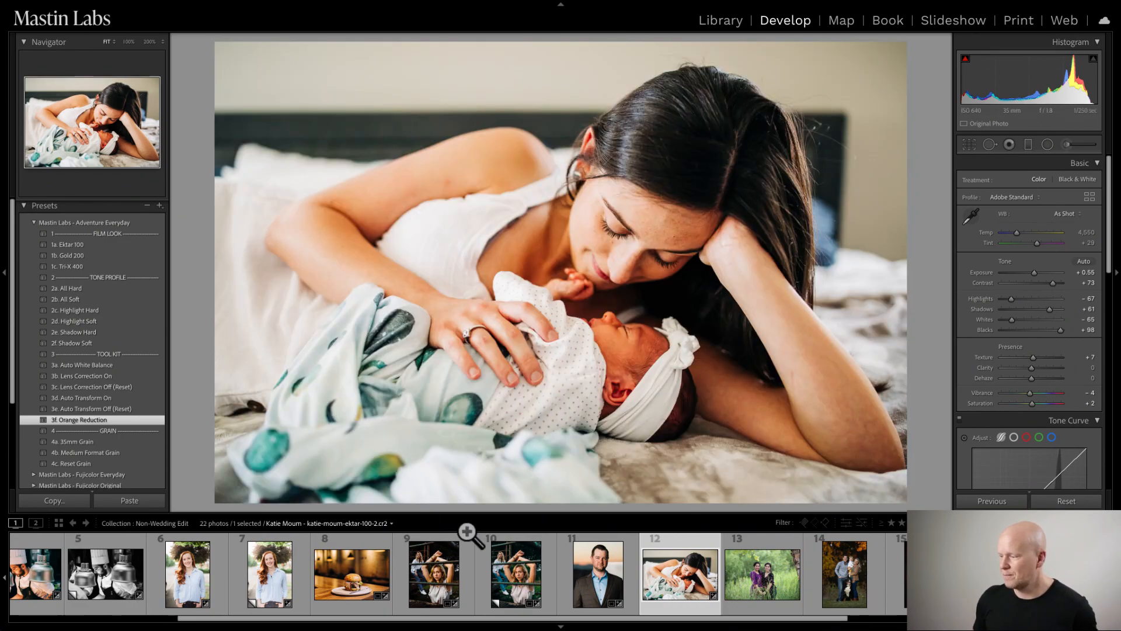
# - Create a virtual copy of the newborn photo and reset the copy's develop settings
pyautogui.rightClick(682, 570)
pyautogui.click(727, 487)
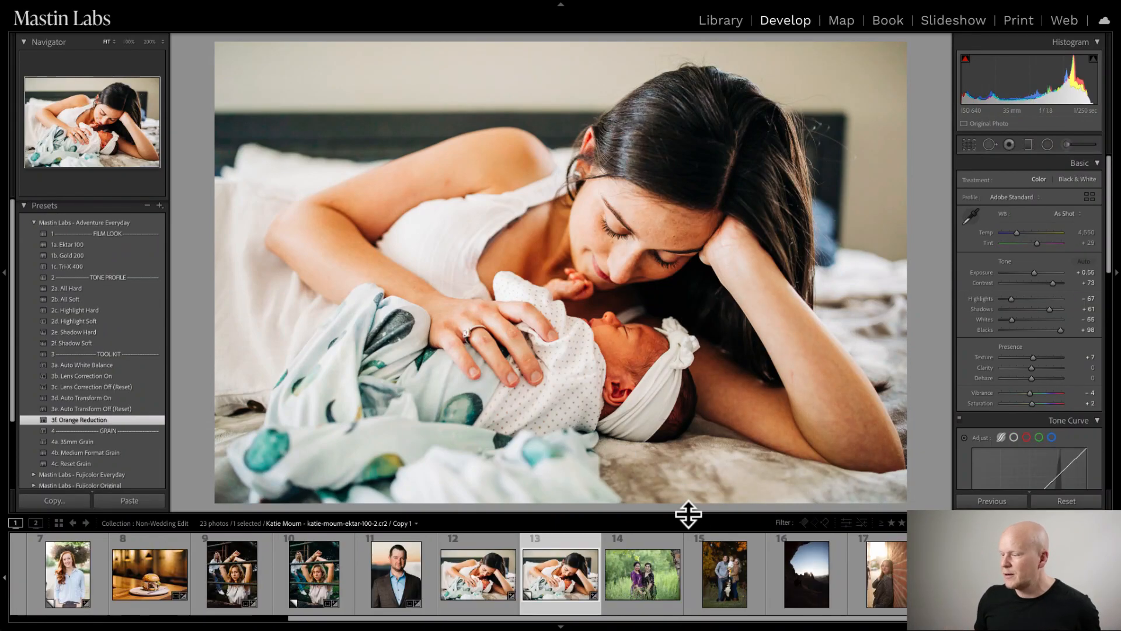
pyautogui.click(1058, 501)
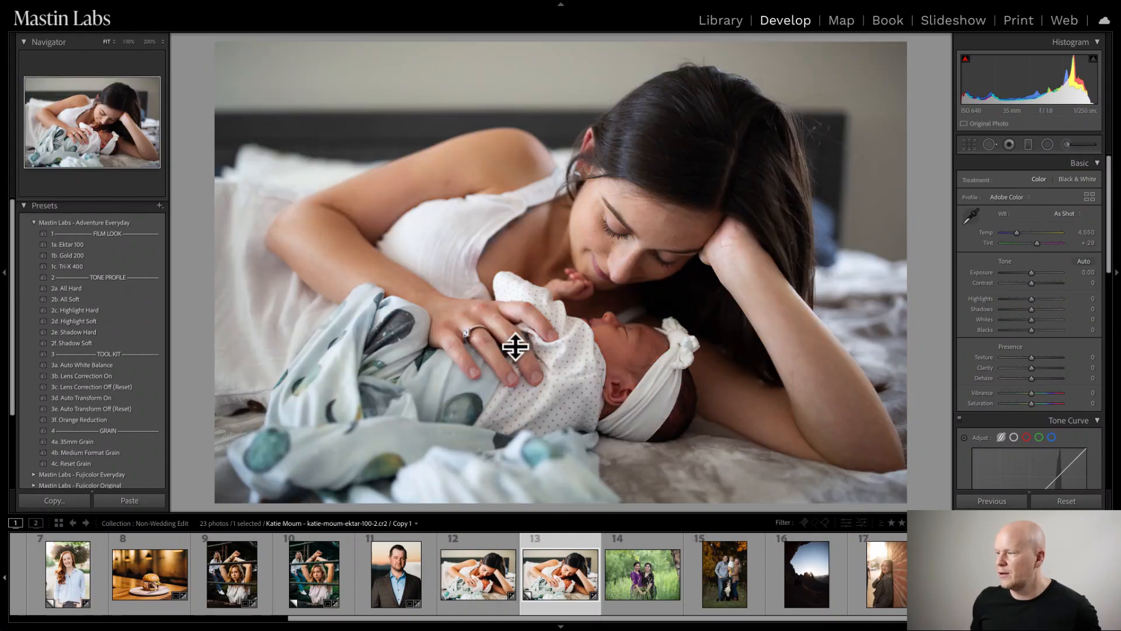
# - Apply the Ilford Original 1c. Delta 3200 35mm preset to the virtual copy and set Exposure to +0.30
pyautogui.click(34, 223)
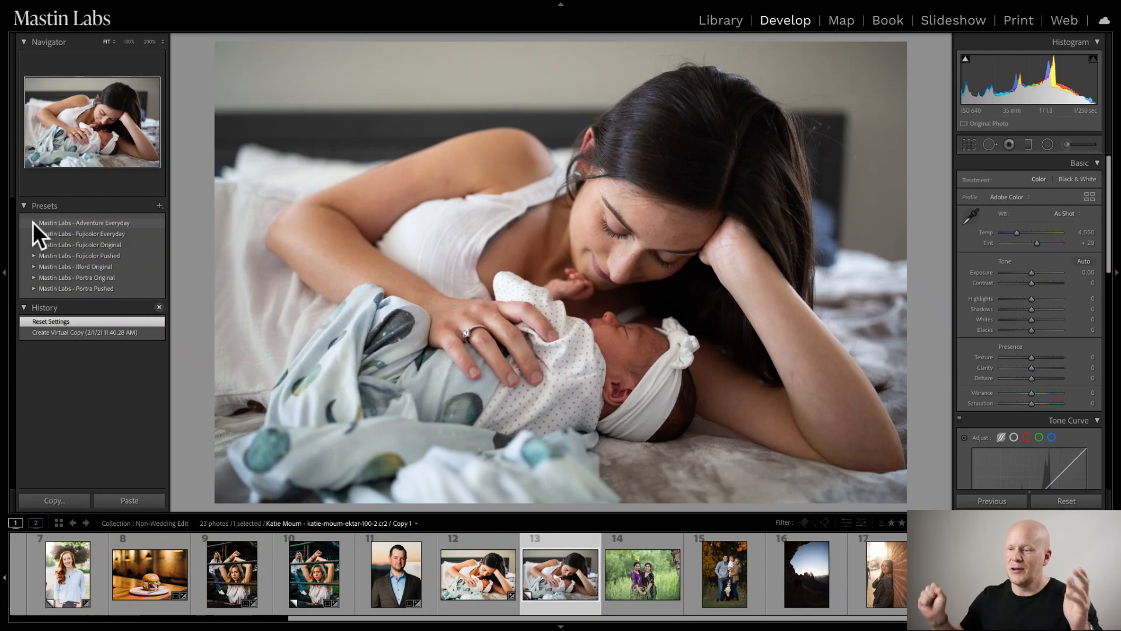
pyautogui.click(33, 267)
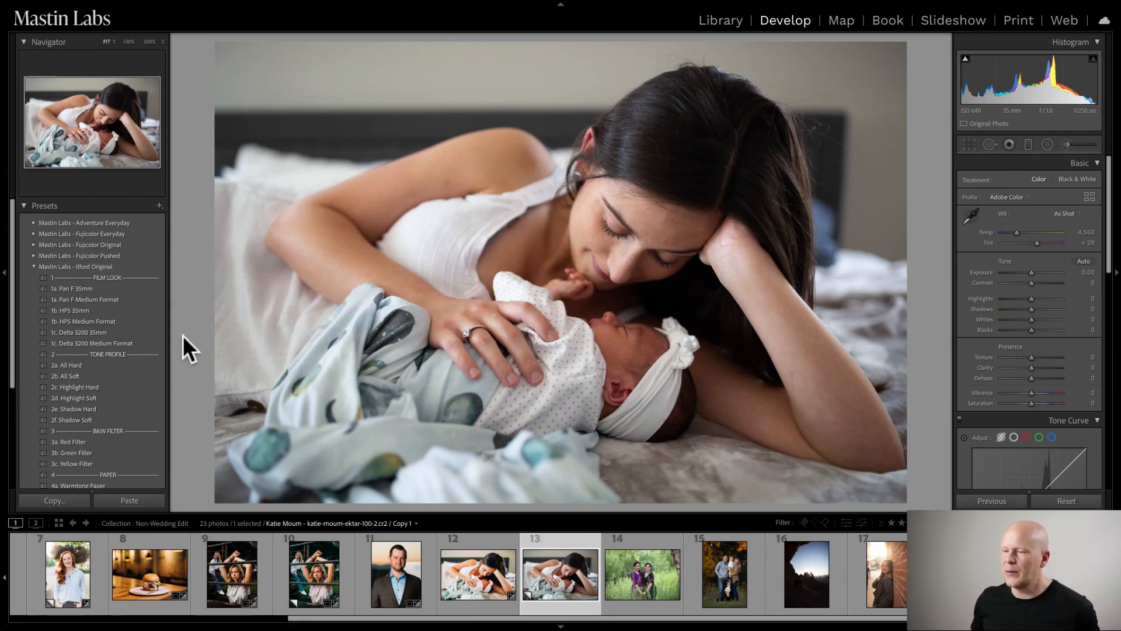
pyautogui.click(136, 332)
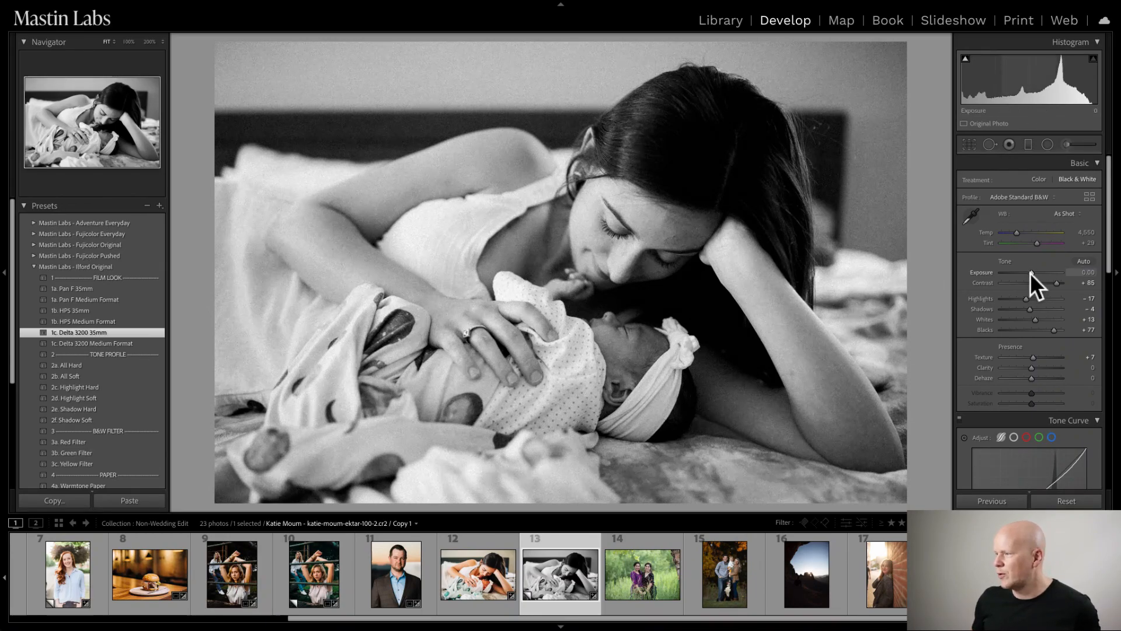
pyautogui.moveTo(1030, 272); pyautogui.dragTo(1031, 272)
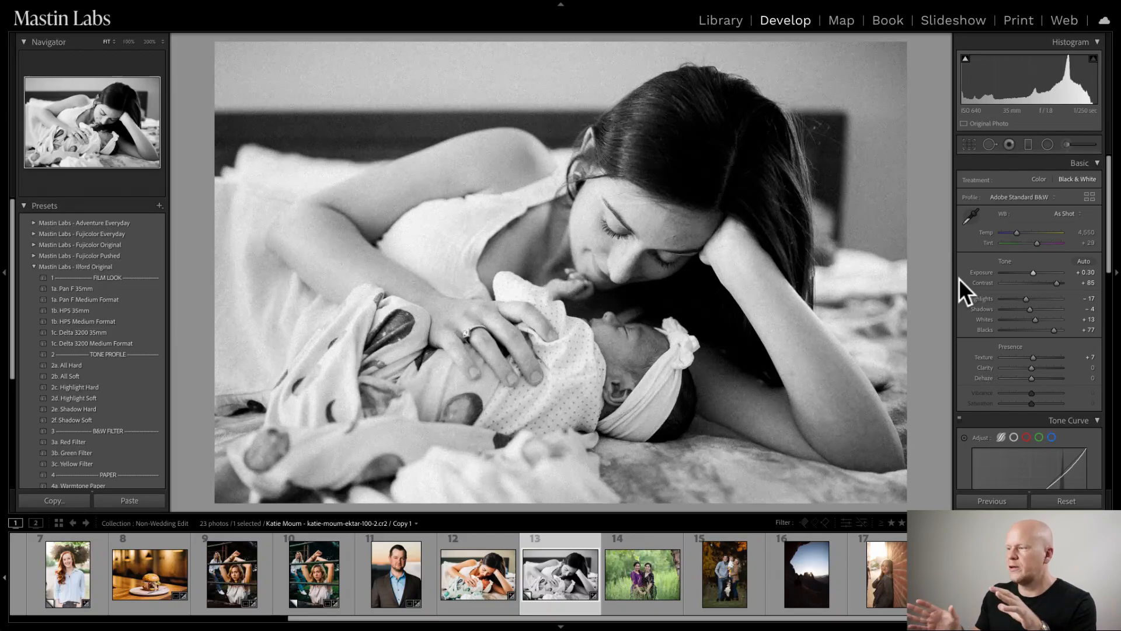
# - Inspect the black-and-white copy's faces and grain at 100%, and compare the copy with the colour version
pyautogui.click(631, 284)
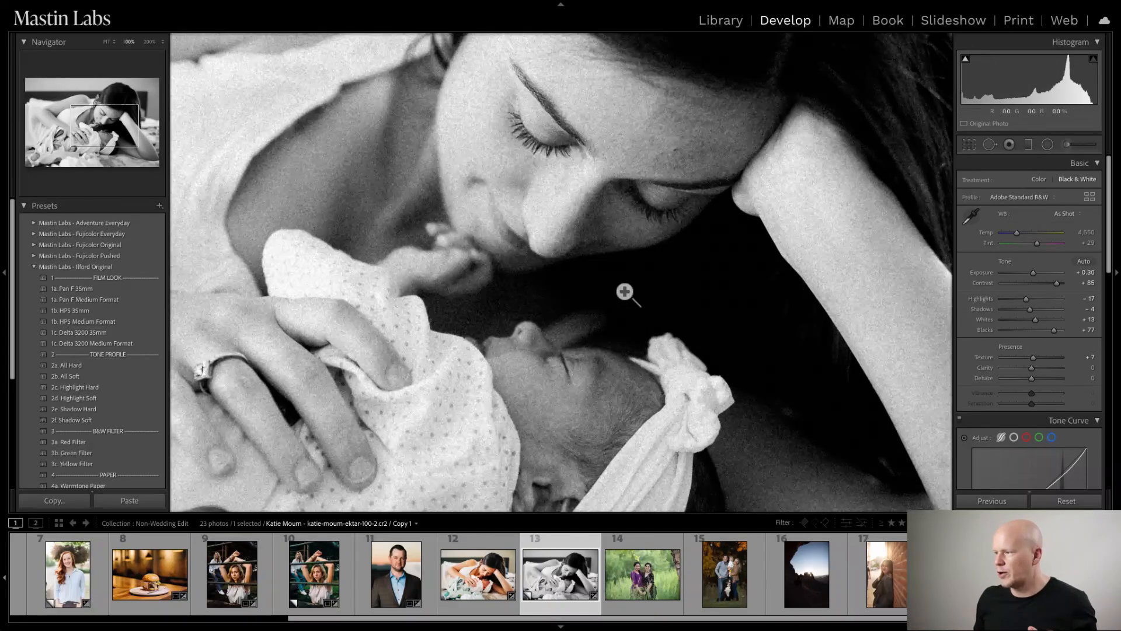
pyautogui.moveTo(688, 278); pyautogui.dragTo(691, 275)
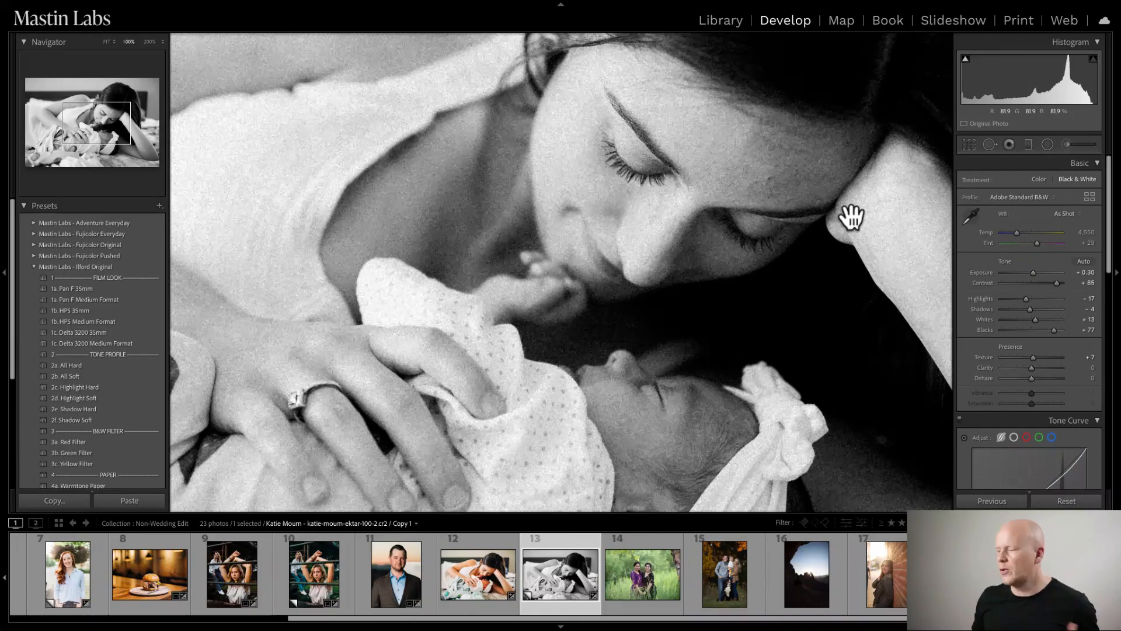
pyautogui.click(611, 188)
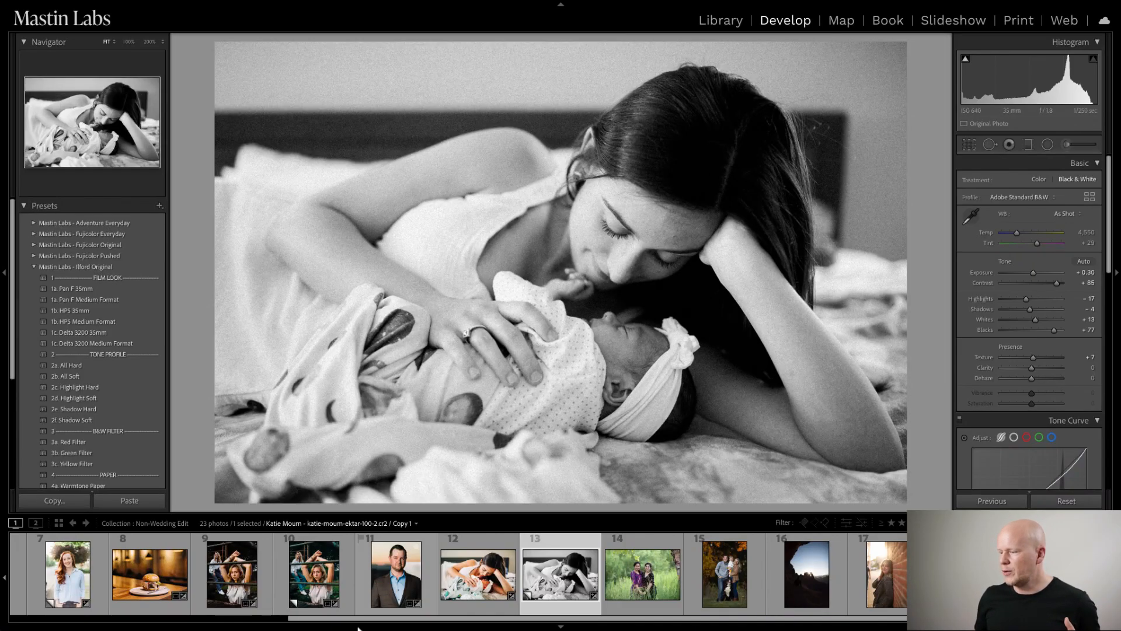
pyautogui.click(489, 587)
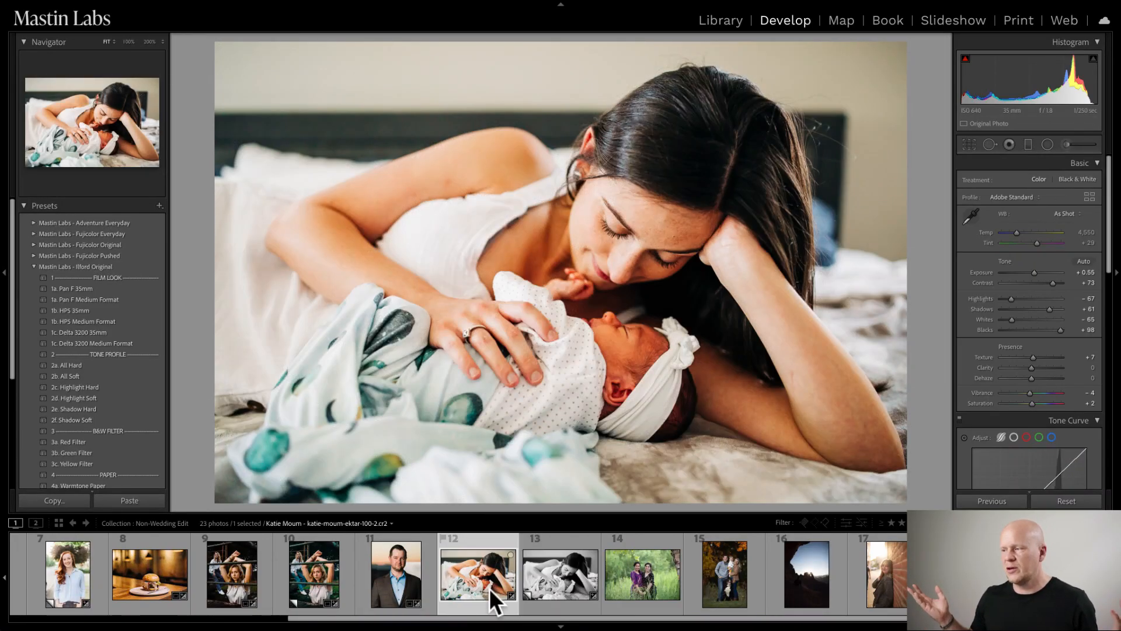
pyautogui.click(538, 584)
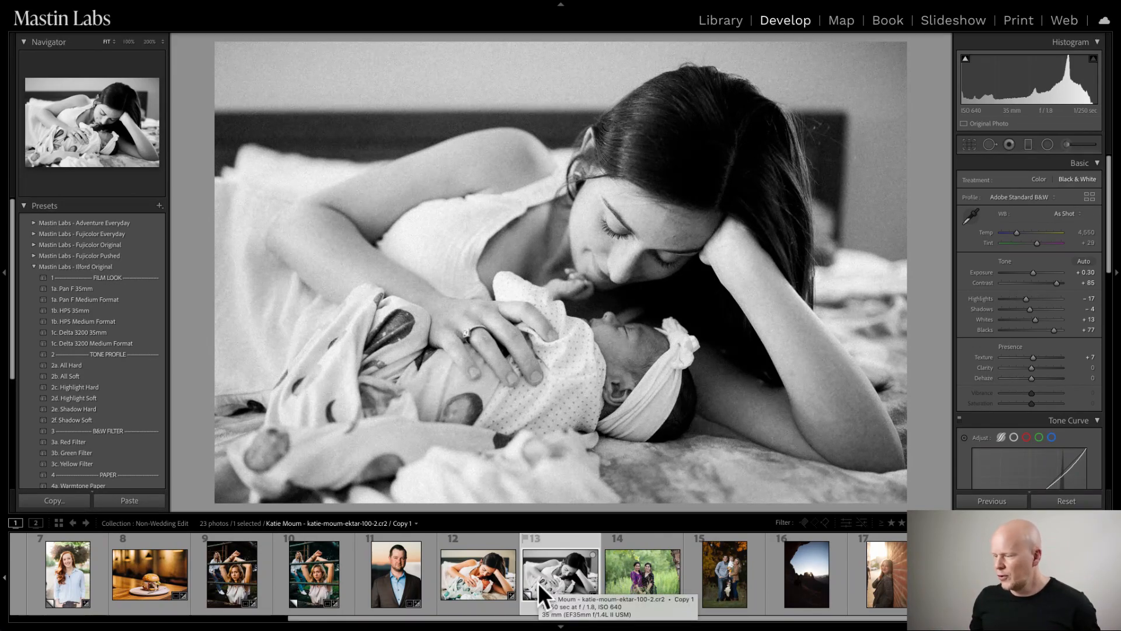
pyautogui.click(451, 579)
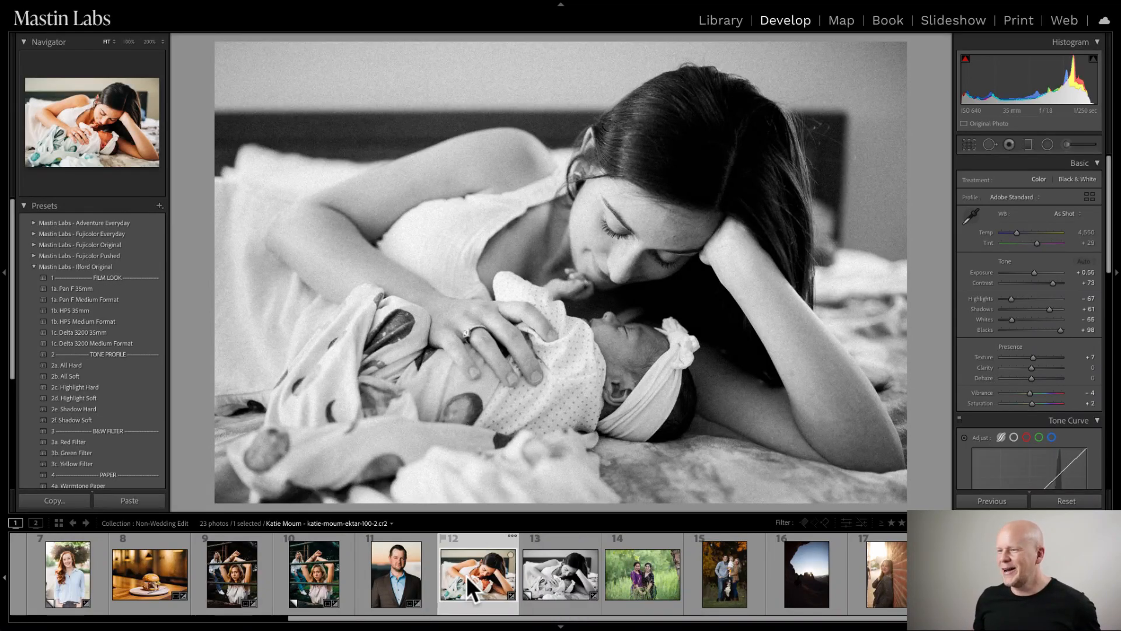